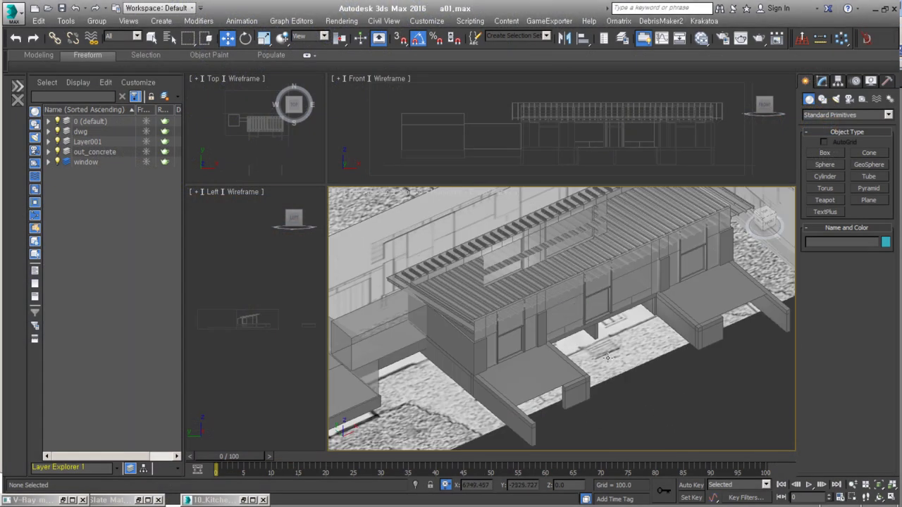
# - Select Plane001 in Top view and check its dwg_C.jpg floor-plan bitmap
pyautogui.moveTo(608, 357); pyautogui.dragTo(607, 388, button='middle')
pyautogui.click(607, 388)
pyautogui.press('t')
pyautogui.press('z')
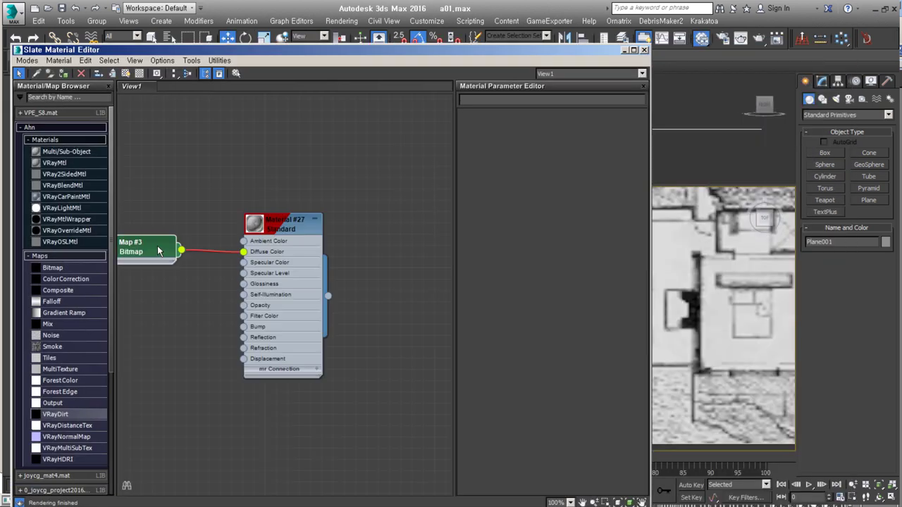
pyautogui.doubleClick(158, 250)
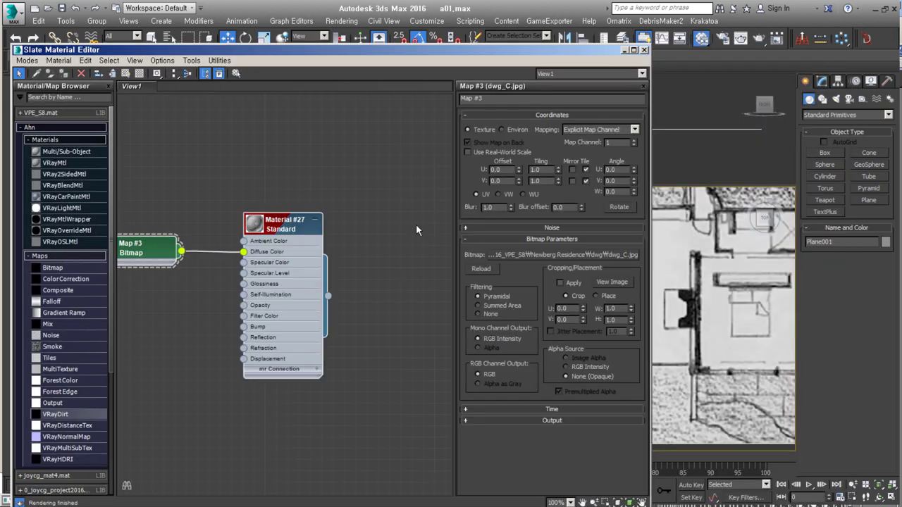
pyautogui.click(624, 49)
# - Pan and zoom across the floor plan to the bedroom and living/dining areas
pyautogui.scroll(2, 384, 287)
pyautogui.scroll(2, 384, 287)
pyautogui.moveTo(448, 248)
pyautogui.mouseDown(button='middle')
pyautogui.moveTo(430, 284)
pyautogui.moveTo(464, 247)
pyautogui.mouseUp(button='middle')
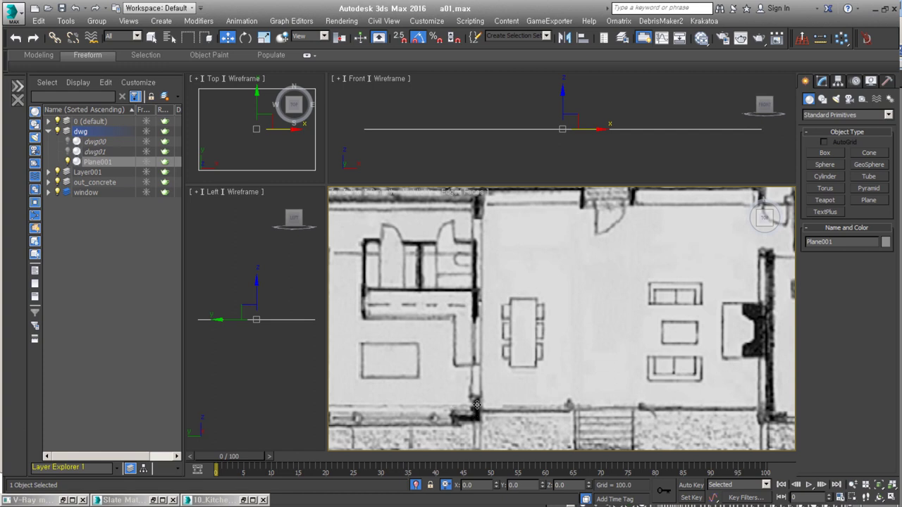
pyautogui.moveTo(476, 406); pyautogui.dragTo(300, 406, button='middle')
pyautogui.moveTo(584, 329); pyautogui.dragTo(482, 319, button='middle')
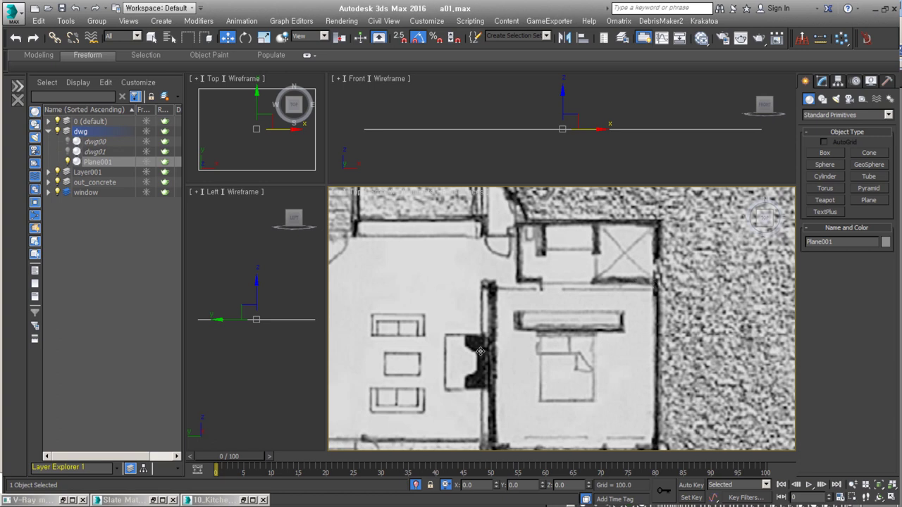
pyautogui.scroll(-3, 654, 283)
pyautogui.moveTo(517, 327); pyautogui.dragTo(526, 284, button='middle')
pyautogui.scroll(-2, 526, 284)
pyautogui.scroll(2, 491, 260)
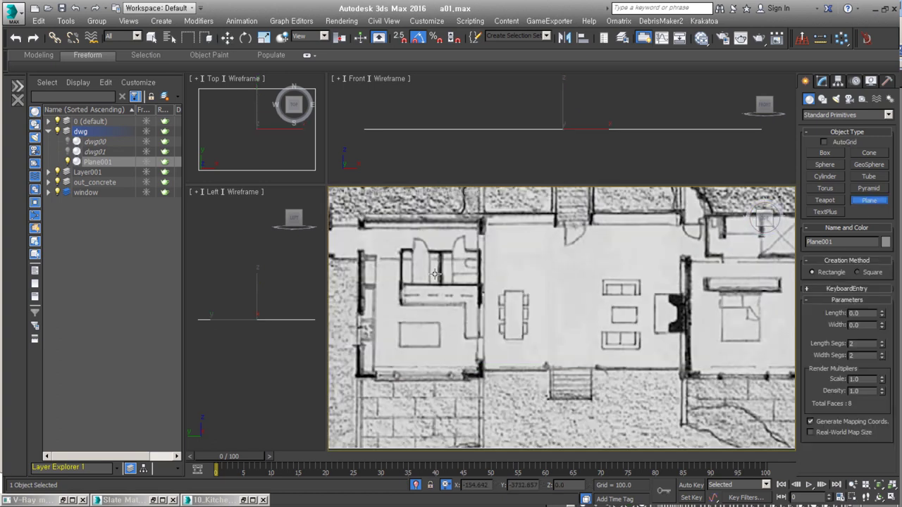
pyautogui.scroll(4, 491, 259)
# - Pan the floor plan over to the bedroom wall beside the fireplace
pyautogui.click(253, 499)
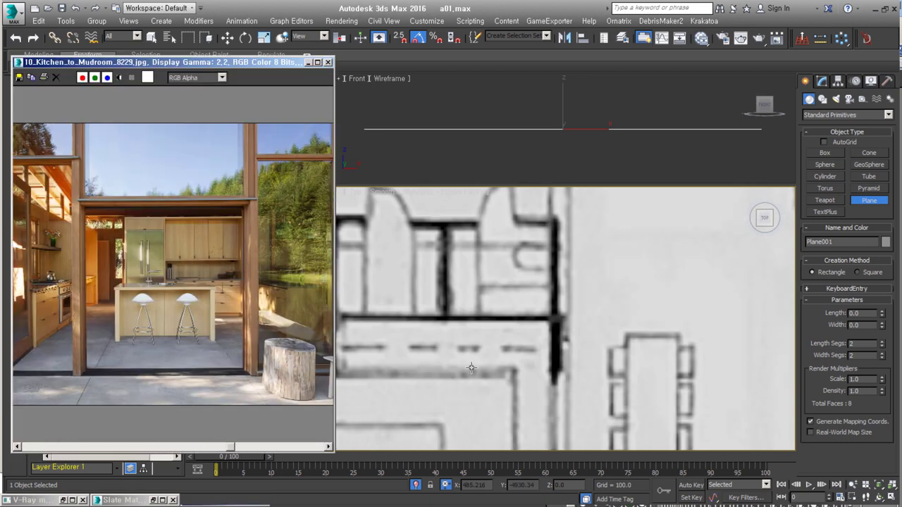
pyautogui.moveTo(422, 394); pyautogui.dragTo(493, 383, button='middle')
pyautogui.moveTo(705, 339); pyautogui.dragTo(627, 298, button='middle')
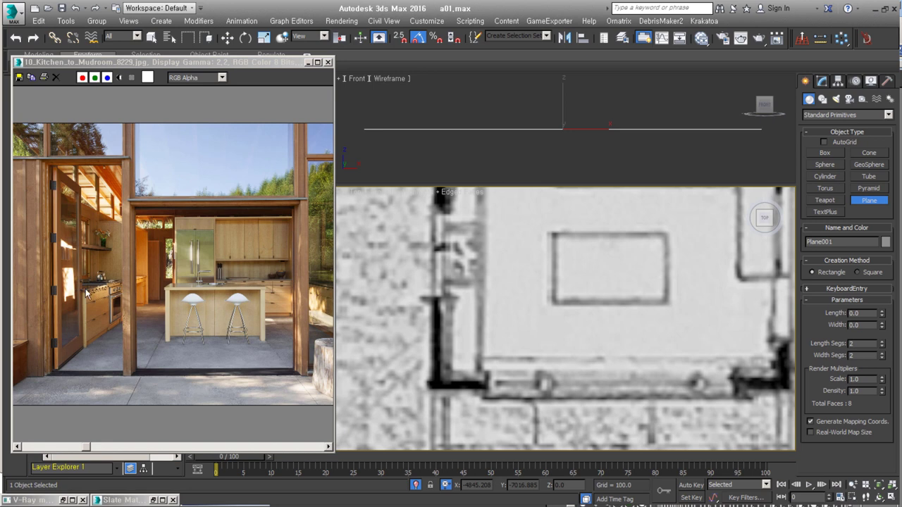
pyautogui.moveTo(529, 290); pyautogui.dragTo(426, 326, button='middle')
pyautogui.scroll(-4, 492, 331)
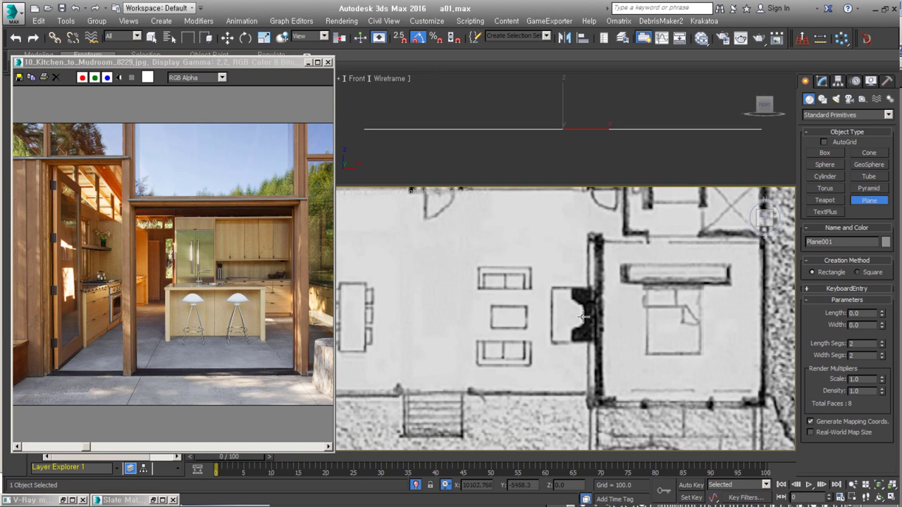
pyautogui.moveTo(630, 272); pyautogui.dragTo(527, 255, button='middle')
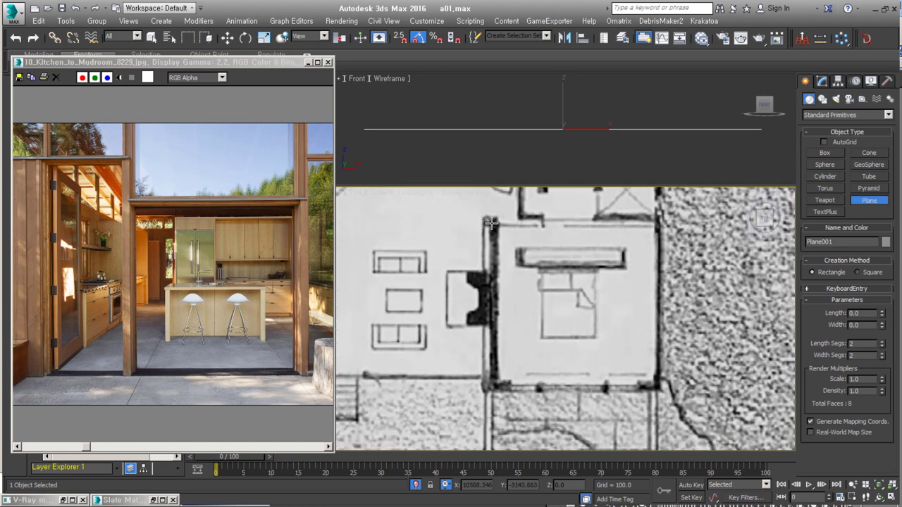
# - Select the new wall plane and adjust its top vertices and vertical edge
pyautogui.press('w')
pyautogui.click(822, 81)
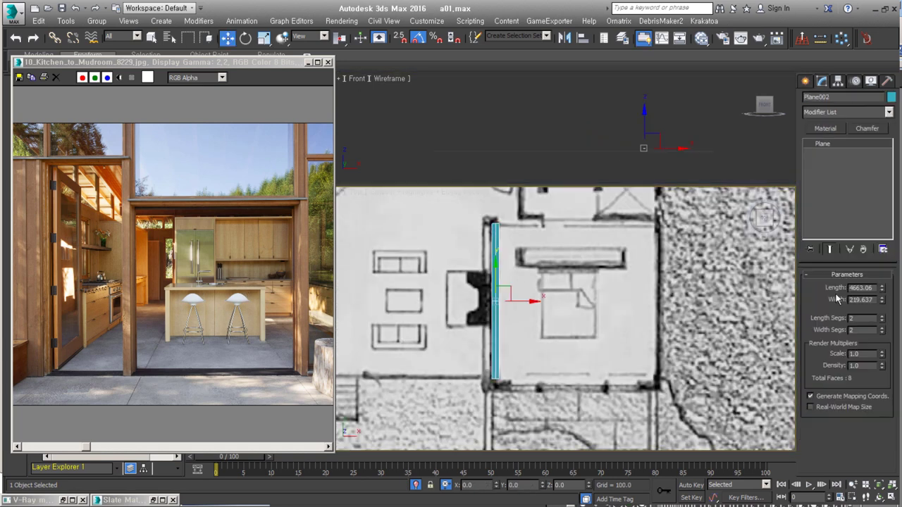
pyautogui.moveTo(536, 335); pyautogui.dragTo(571, 387, button='middle')
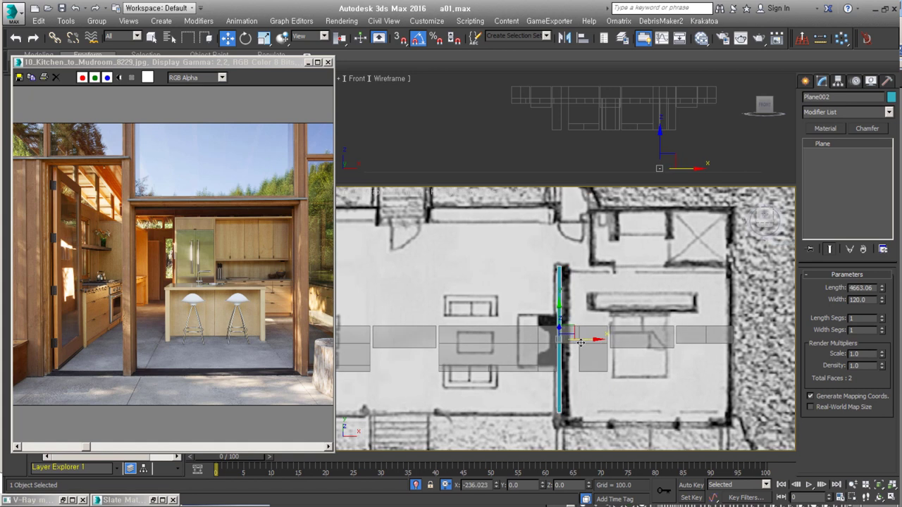
pyautogui.moveTo(609, 315); pyautogui.dragTo(561, 354, button='middle')
pyautogui.scroll(2, 534, 325)
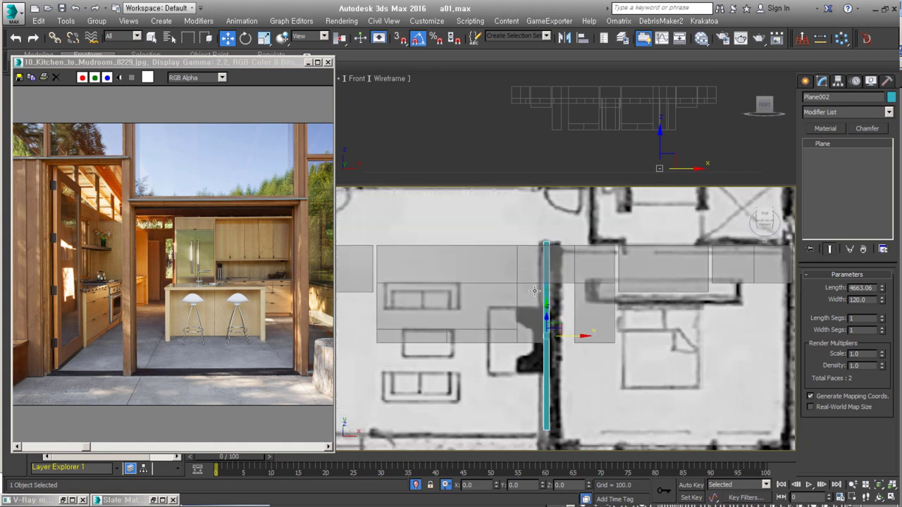
pyautogui.scroll(3, 564, 318)
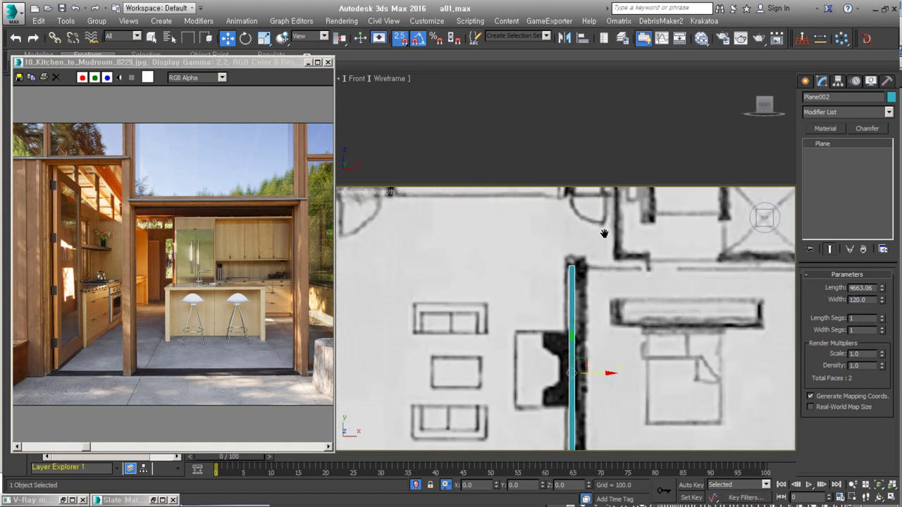
pyautogui.moveTo(557, 331); pyautogui.dragTo(576, 321)
pyautogui.moveTo(583, 363); pyautogui.dragTo(583, 361)
pyautogui.moveTo(584, 361); pyautogui.dragTo(570, 298, button='middle')
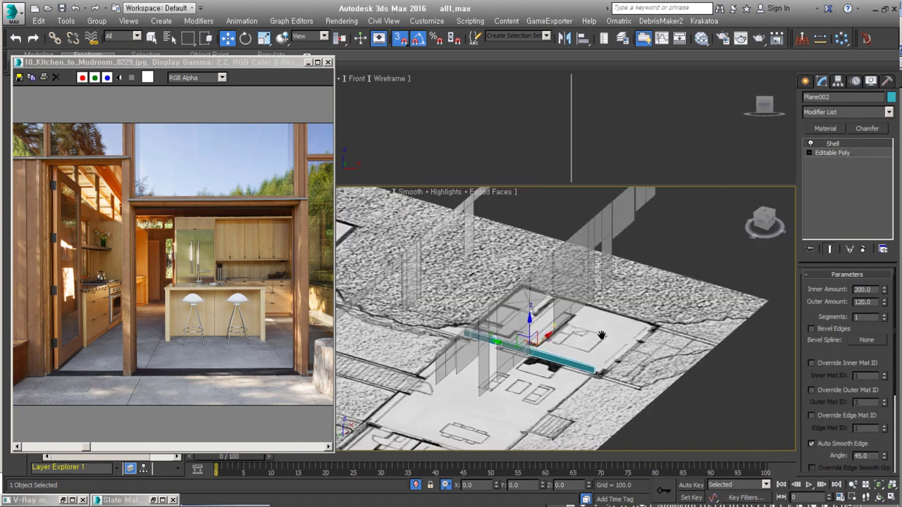
# - Orbit to see the wall from the side and check the fireplace reference photo
pyautogui.moveTo(535, 317)
pyautogui.keyDown('alt'); pyautogui.mouseDown(button='middle')
pyautogui.moveTo(565, 286)
pyautogui.moveTo(550, 285)
pyautogui.mouseUp(button='middle'); pyautogui.keyUp('alt')
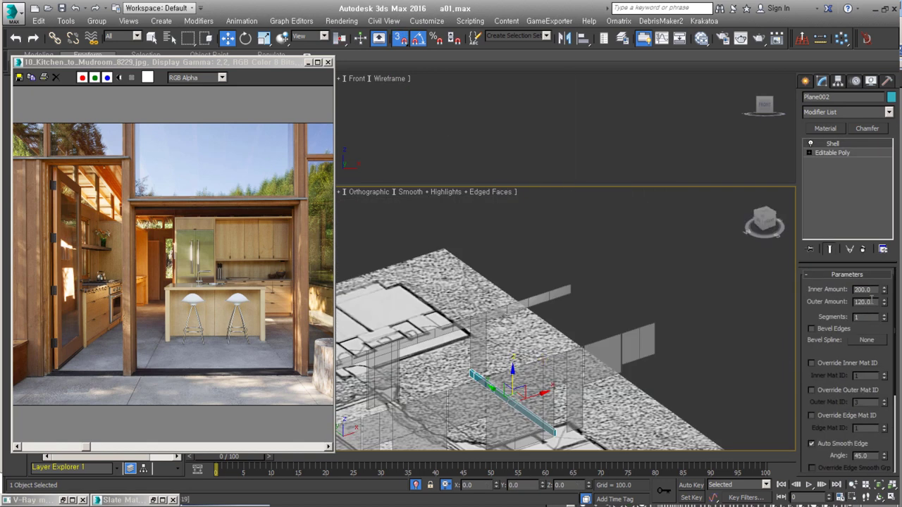
pyautogui.moveTo(557, 349)
pyautogui.keyDown('alt'); pyautogui.mouseDown(button='middle')
pyautogui.moveTo(556, 339)
pyautogui.moveTo(513, 354)
pyautogui.mouseUp(button='middle'); pyautogui.keyUp('alt')
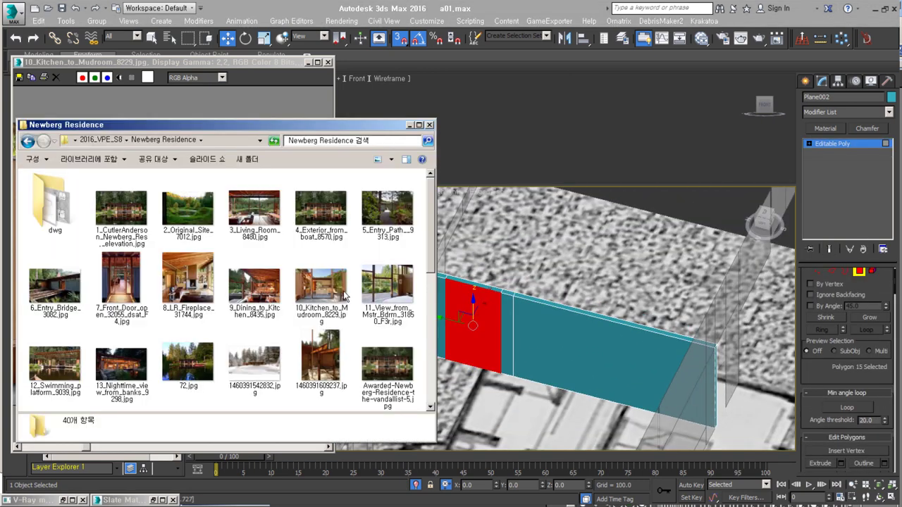
pyautogui.doubleClick(188, 278)
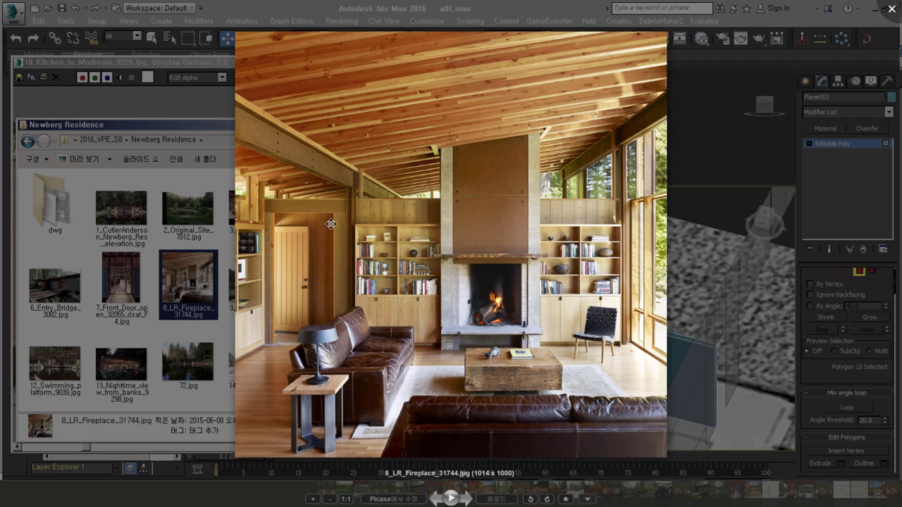
pyautogui.click(755, 124)
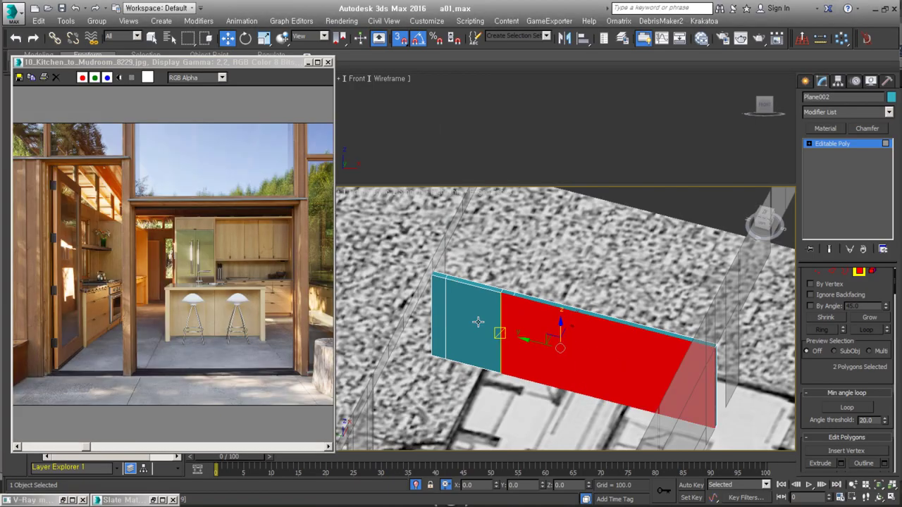
pyautogui.keyDown('alt'); pyautogui.moveTo(766, 419); pyautogui.dragTo(482, 307, button='middle'); pyautogui.keyUp('alt')
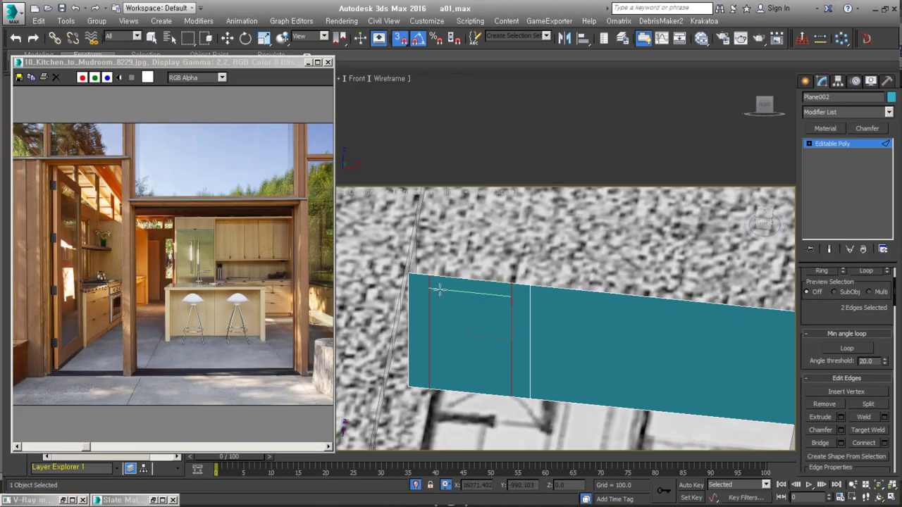
# - Detach the wall's end polygon into its own object and bring up the Slate Material Editor
pyautogui.press('w')
pyautogui.moveTo(524, 330)
pyautogui.keyDown('alt'); pyautogui.mouseDown(button='middle')
pyautogui.moveTo(698, 251)
pyautogui.moveTo(503, 329)
pyautogui.mouseUp(button='middle'); pyautogui.keyUp('alt')
pyautogui.press('4')
pyautogui.click(502, 329)
pyautogui.press('Return')
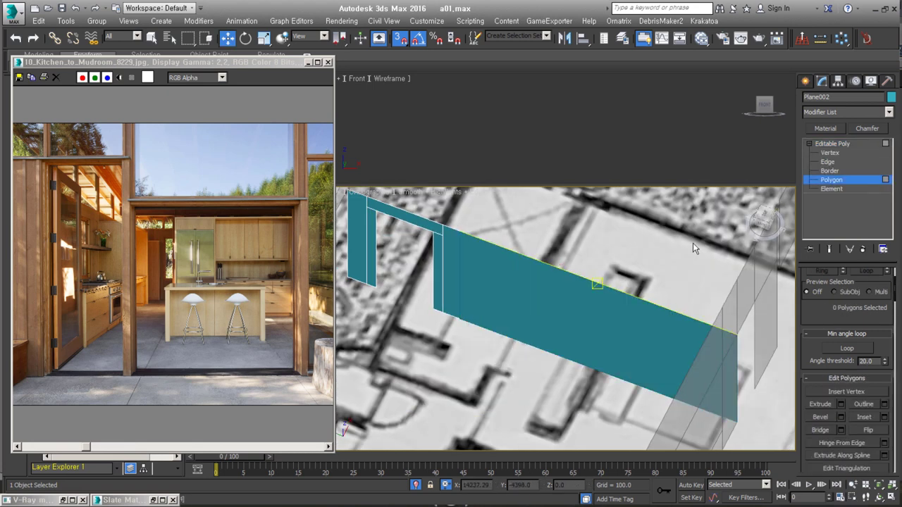
pyautogui.rightClick(846, 282)
pyautogui.scroll(-5, 493, 320)
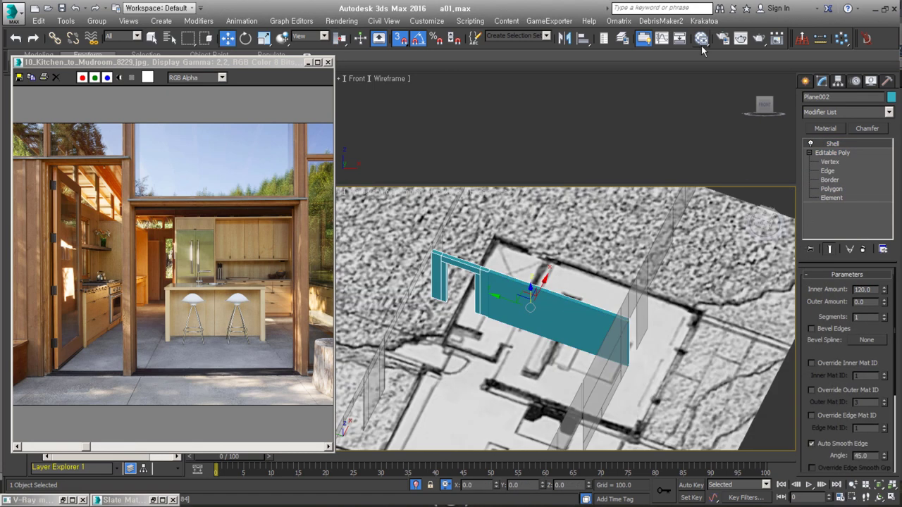
pyautogui.press('m')
pyautogui.click(64, 127)
# - Rename the VP VRayMtl material to interior_wood
pyautogui.click(57, 186)
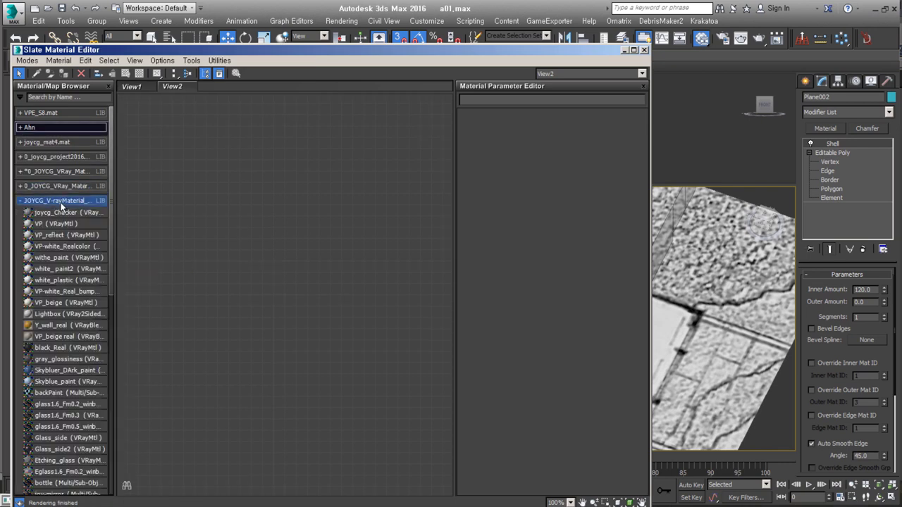
pyautogui.moveTo(67, 234); pyautogui.dragTo(275, 169)
pyautogui.click(113, 73)
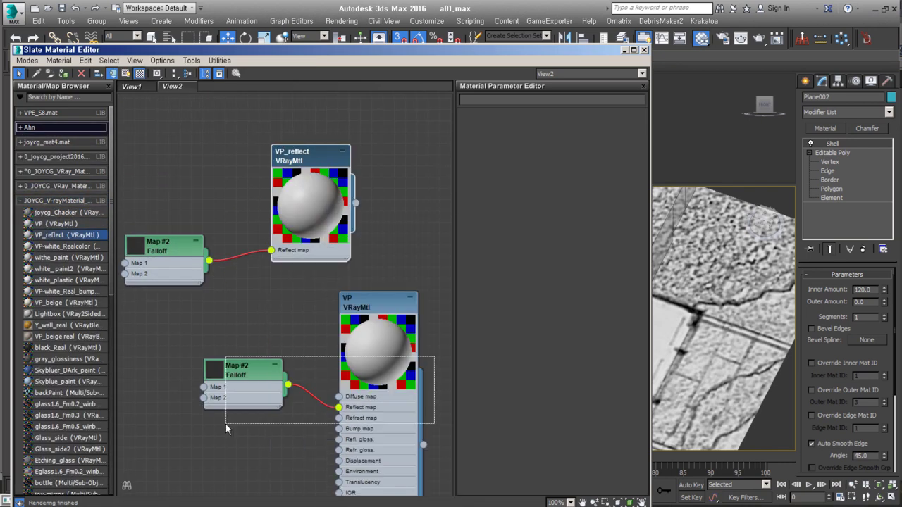
pyautogui.doubleClick(310, 156)
pyautogui.write('interior_wood')
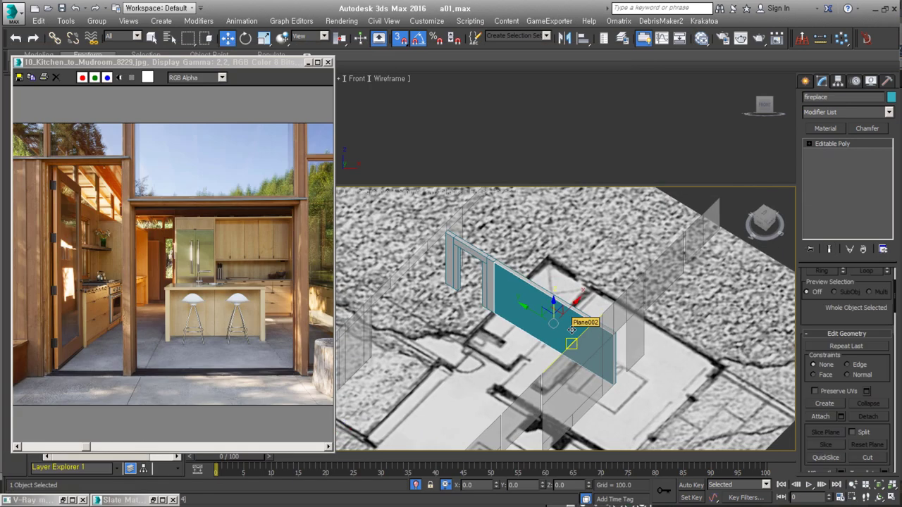
# - Select edges across the fireplace wall and detach a polygon as 'shelvers'
pyautogui.scroll(2, 573, 352)
pyautogui.press('2')
pyautogui.moveTo(569, 274); pyautogui.dragTo(535, 375)
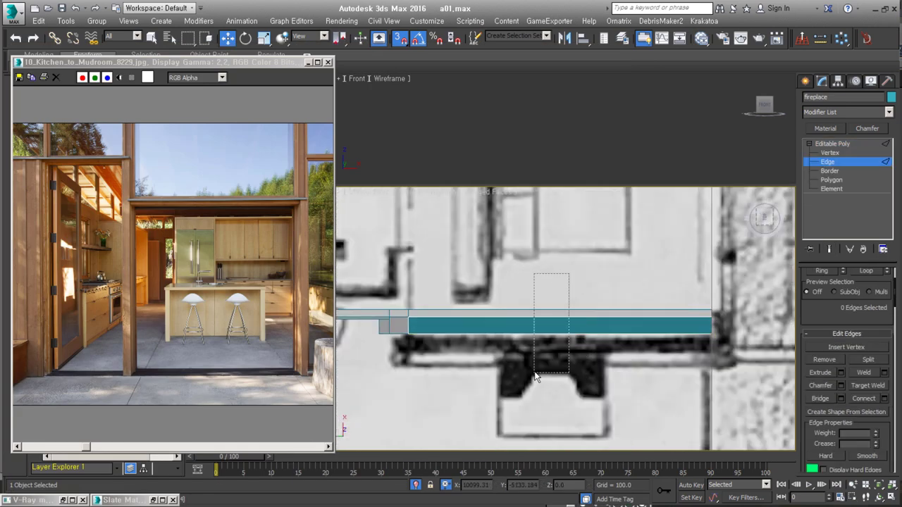
pyautogui.keyDown('alt'); pyautogui.moveTo(637, 329); pyautogui.dragTo(577, 329, button='middle'); pyautogui.keyUp('alt')
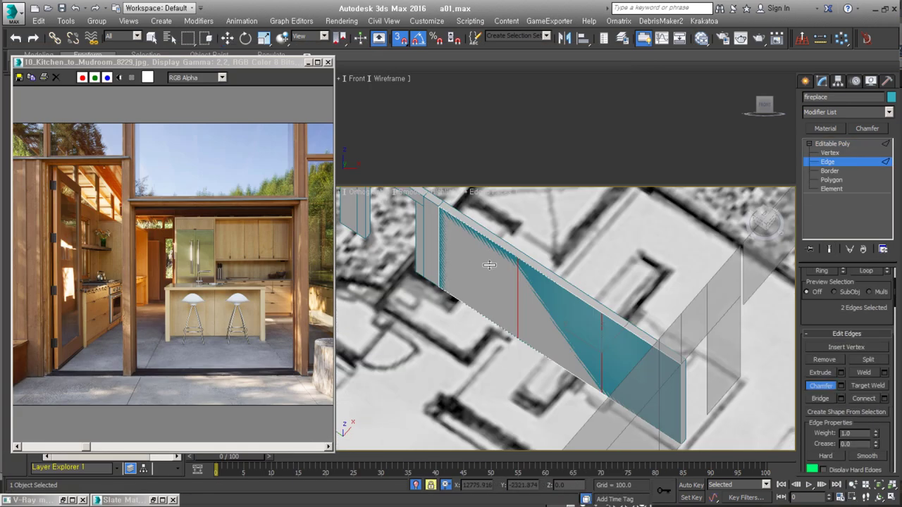
pyautogui.press('4')
pyautogui.click(577, 329)
pyautogui.click(578, 339)
pyautogui.press('4')
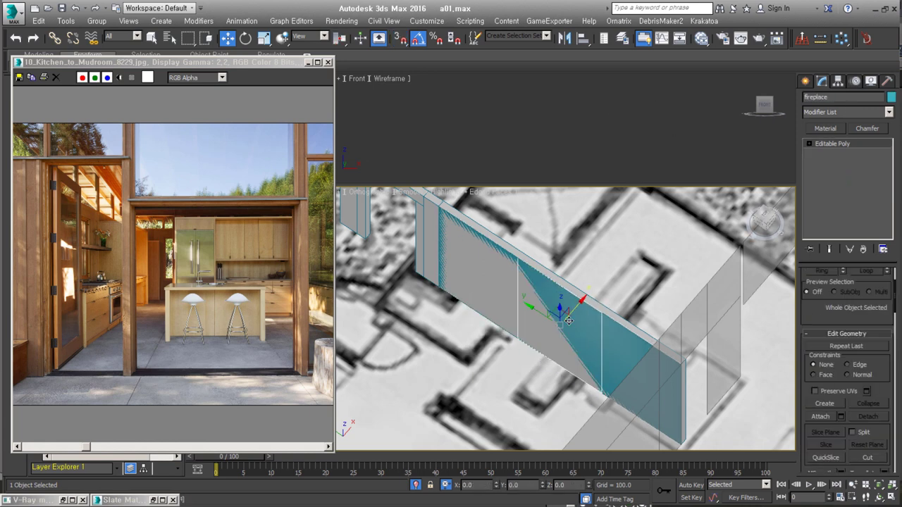
# - Select the shelvers object's edges and give it Shell thickness
pyautogui.moveTo(568, 321)
pyautogui.keyDown('alt'); pyautogui.mouseDown(button='middle')
pyautogui.moveTo(492, 284)
pyautogui.moveTo(632, 284)
pyautogui.moveTo(633, 261)
pyautogui.mouseUp(button='middle'); pyautogui.keyUp('alt')
pyautogui.click(491, 284)
pyautogui.press('2')
pyautogui.keyDown('ctrl'); pyautogui.click(473, 279); pyautogui.keyUp('ctrl')
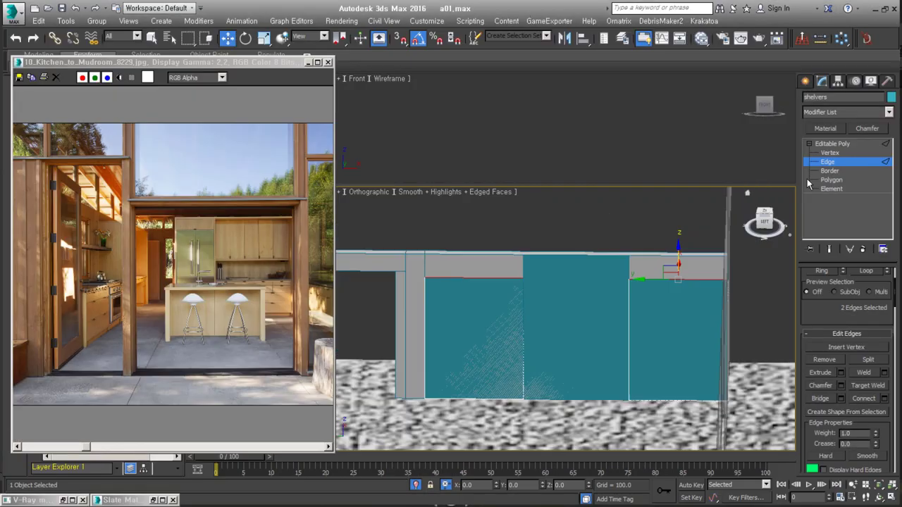
pyautogui.moveTo(663, 282)
pyautogui.keyDown('alt'); pyautogui.mouseDown(button='middle')
pyautogui.moveTo(685, 283)
pyautogui.moveTo(712, 314)
pyautogui.mouseUp(button='middle'); pyautogui.keyUp('alt')
# - Select the fireplace object and review the fireplace photo and elevation image
pyautogui.click(584, 261)
pyautogui.keyDown('alt'); pyautogui.moveTo(585, 261); pyautogui.dragTo(607, 409, button='middle'); pyautogui.keyUp('alt')
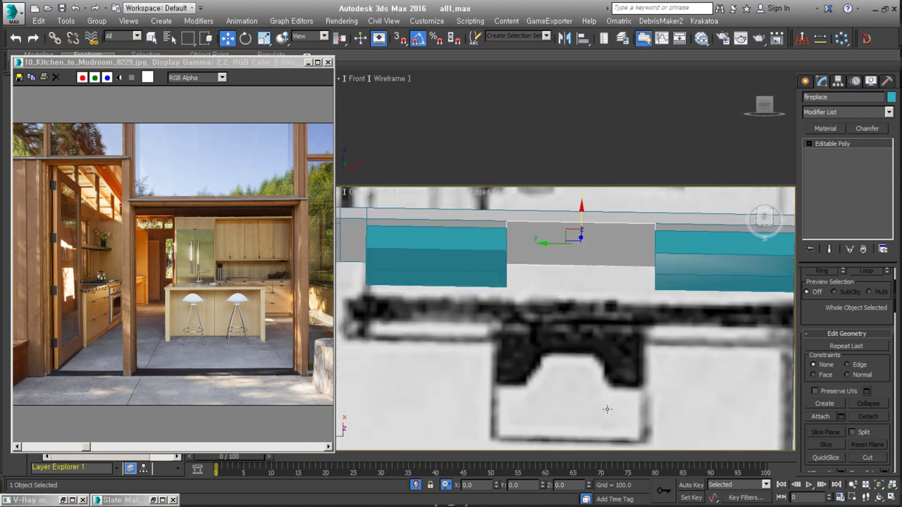
pyautogui.keyDown('alt'); pyautogui.moveTo(606, 377); pyautogui.dragTo(600, 374, button='middle'); pyautogui.keyUp('alt')
pyautogui.press('Return')
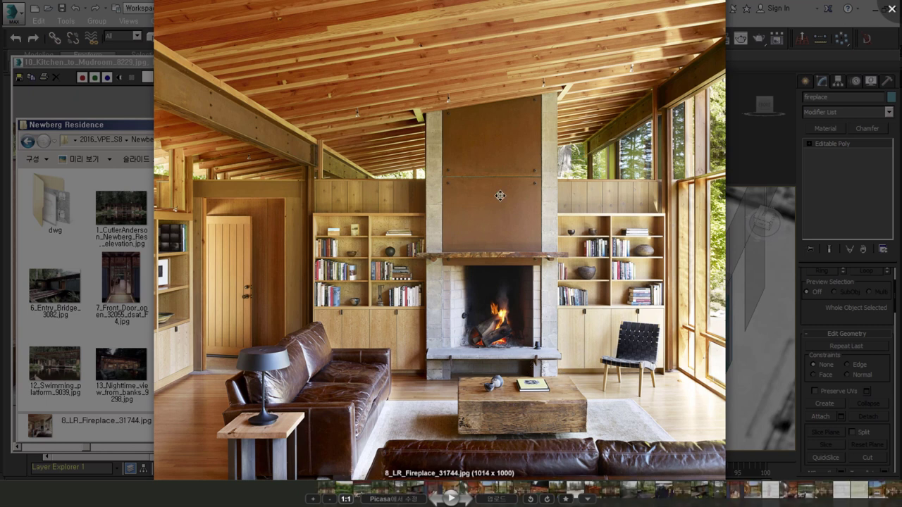
pyautogui.press('Escape')
pyautogui.click(144, 211)
pyautogui.press('Return')
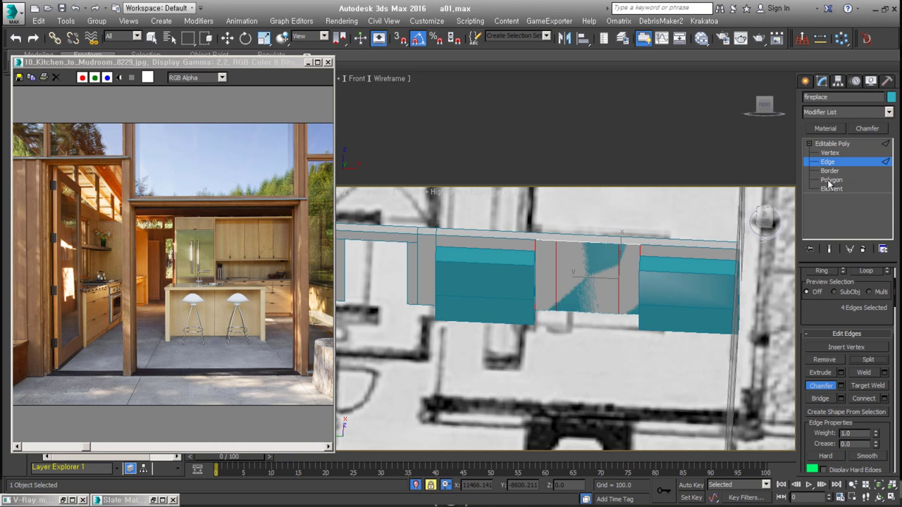
# - Select the fireplace's middle polygon and orbit to see the wall's bottom edges
pyautogui.click(830, 180)
pyautogui.click(588, 278)
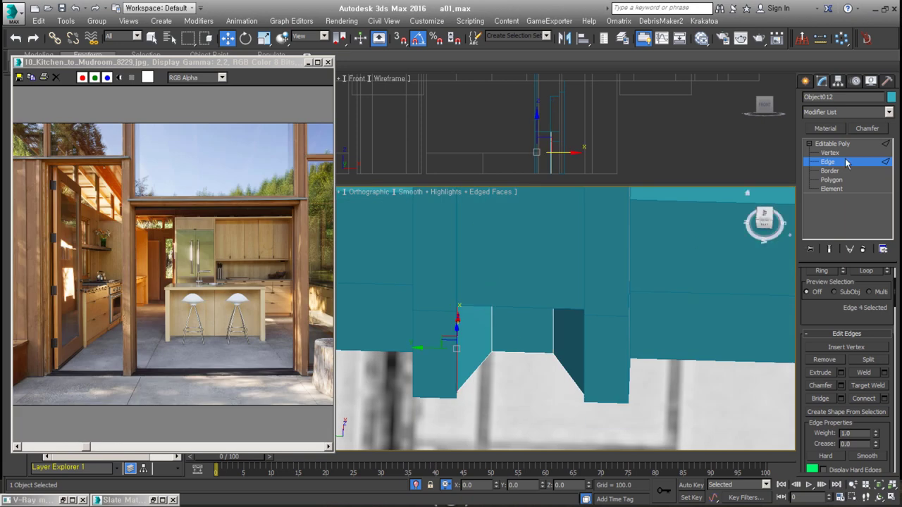
pyautogui.moveTo(453, 398)
pyautogui.keyDown('alt'); pyautogui.mouseDown(button='middle')
pyautogui.moveTo(584, 281)
pyautogui.moveTo(434, 416)
pyautogui.mouseUp(button='middle'); pyautogui.keyUp('alt')
pyautogui.keyDown('alt'); pyautogui.moveTo(405, 378); pyautogui.dragTo(430, 381, button='middle'); pyautogui.keyUp('alt')
pyautogui.keyDown('alt'); pyautogui.moveTo(577, 342); pyautogui.dragTo(540, 369, button='middle'); pyautogui.keyUp('alt')
# - Create a shape from the bottom edges as the hearth outline and select it with snapping off
pyautogui.click(846, 411)
pyautogui.click(442, 308)
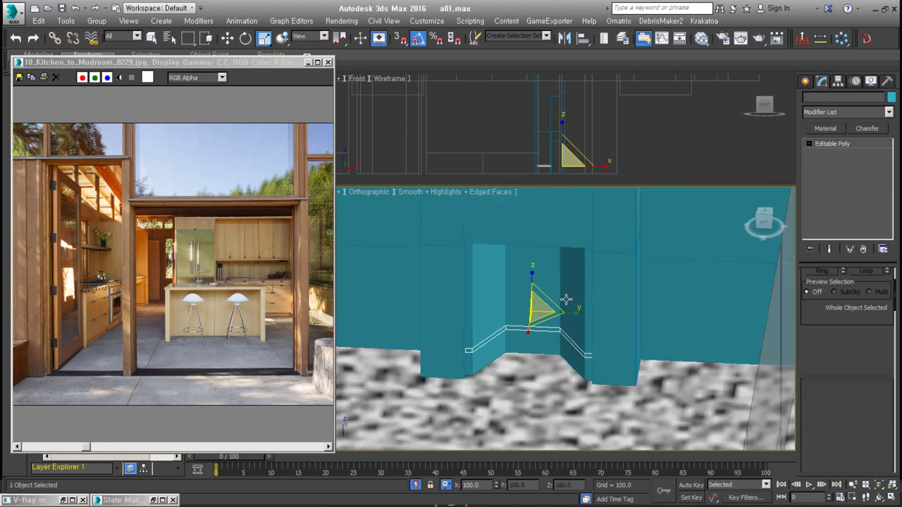
pyautogui.click(566, 300)
pyautogui.press('w')
pyautogui.keyDown('alt'); pyautogui.moveTo(620, 322); pyautogui.dragTo(553, 305, button='middle'); pyautogui.keyUp('alt')
pyautogui.moveTo(473, 327)
pyautogui.keyDown('alt'); pyautogui.mouseDown(button='middle')
pyautogui.moveTo(588, 319)
pyautogui.moveTo(528, 299)
pyautogui.mouseUp(button='middle'); pyautogui.keyUp('alt')
pyautogui.press('s')
# - Inspect the hearth slab in Polygon and Border modes and open the fireplace photo
pyautogui.press('4')
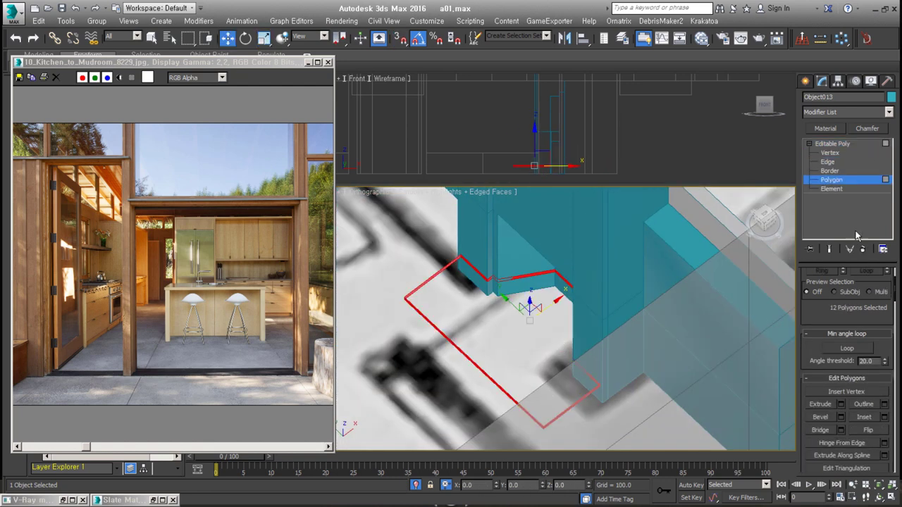
pyautogui.click(836, 171)
pyautogui.keyDown('alt'); pyautogui.moveTo(590, 325); pyautogui.dragTo(536, 324, button='middle'); pyautogui.keyUp('alt')
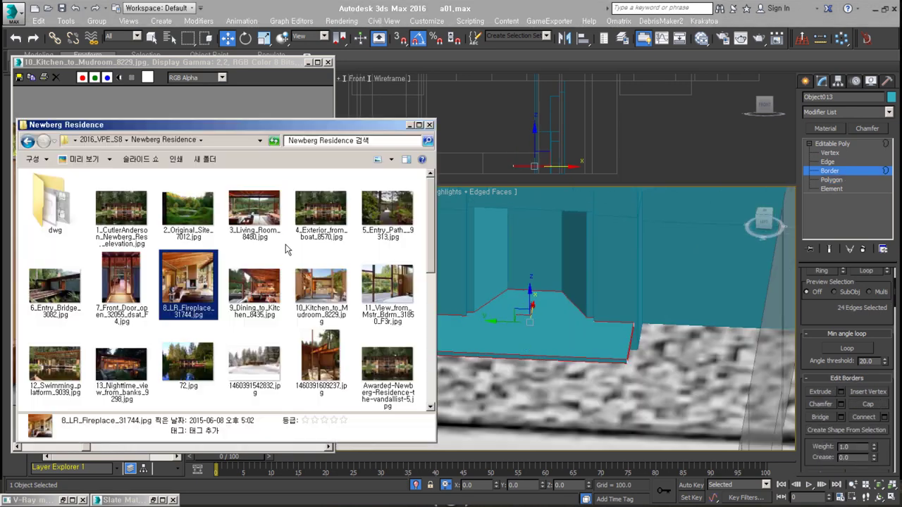
pyautogui.doubleClick(189, 282)
# - Connect the selected plane edges with new lines
pyautogui.click(892, 12)
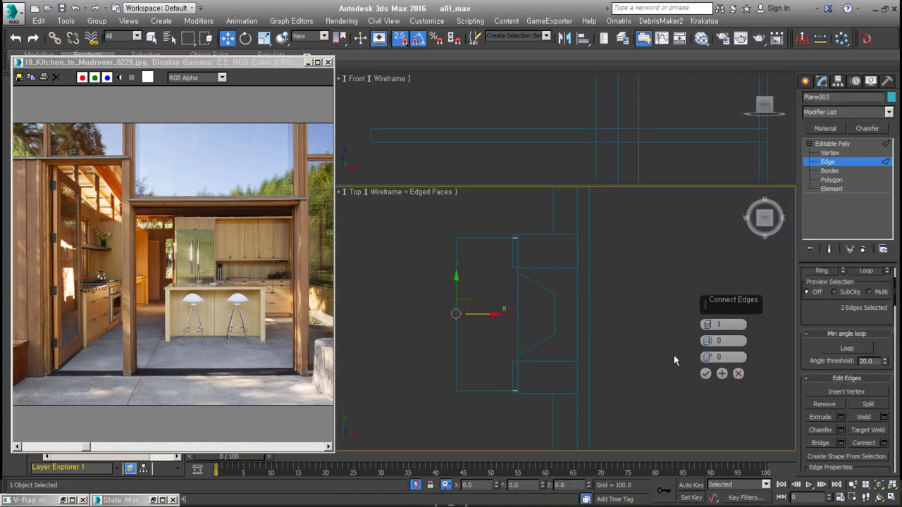
pyautogui.hotkey('ctrl', 'shift', 'c')
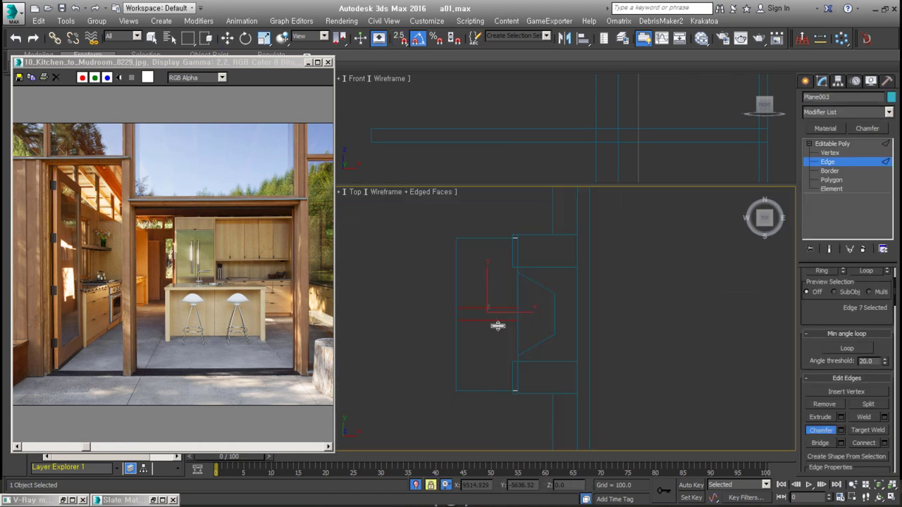
pyautogui.rightClick(476, 298)
pyautogui.click(415, 357)
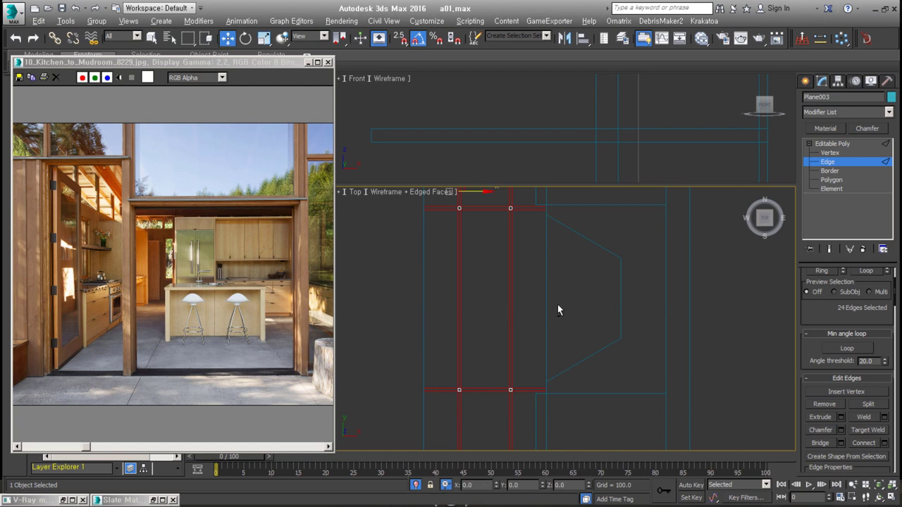
# - Delete the polygons between the new edges to leave thin hearth strips
pyautogui.keyDown('alt'); pyautogui.moveTo(559, 310); pyautogui.dragTo(498, 346, button='middle'); pyautogui.keyUp('alt')
pyautogui.press('4')
pyautogui.moveTo(497, 346); pyautogui.dragTo(663, 331)
pyautogui.press('Delete')
pyautogui.moveTo(751, 233); pyautogui.dragTo(761, 226)
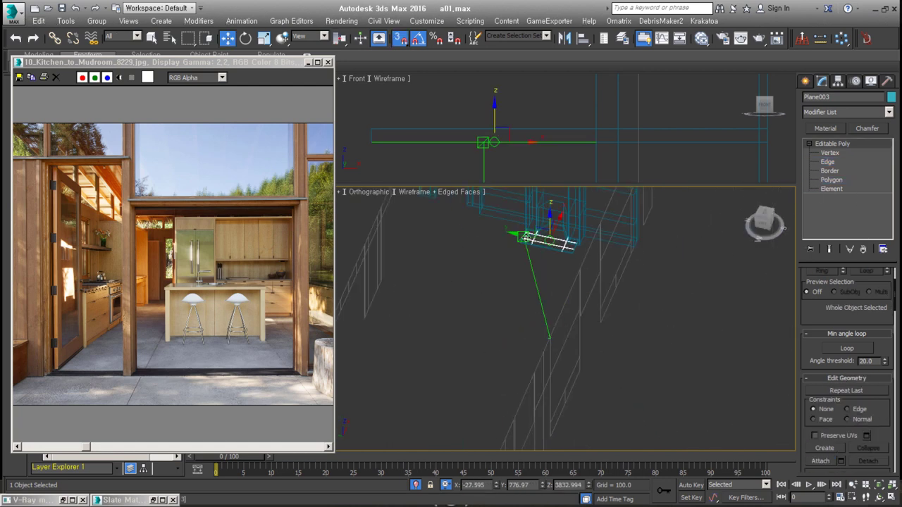
pyautogui.hotkey('ctrl', 'z')
pyautogui.hotkey('ctrl', 'z')
pyautogui.click(832, 180)
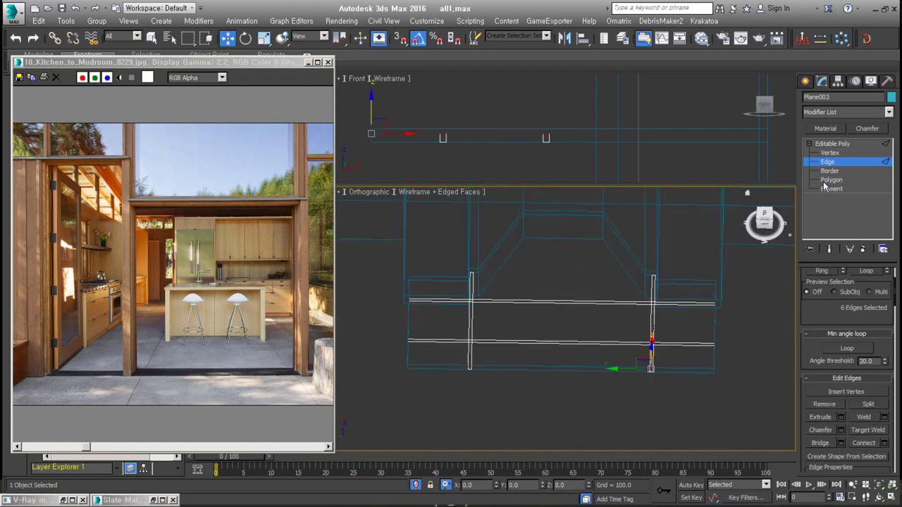
# - Chamfer the edges of the tall fireplace cabinet frame
pyautogui.keyDown('alt'); pyautogui.moveTo(461, 333); pyautogui.dragTo(601, 296, button='middle'); pyautogui.keyUp('alt')
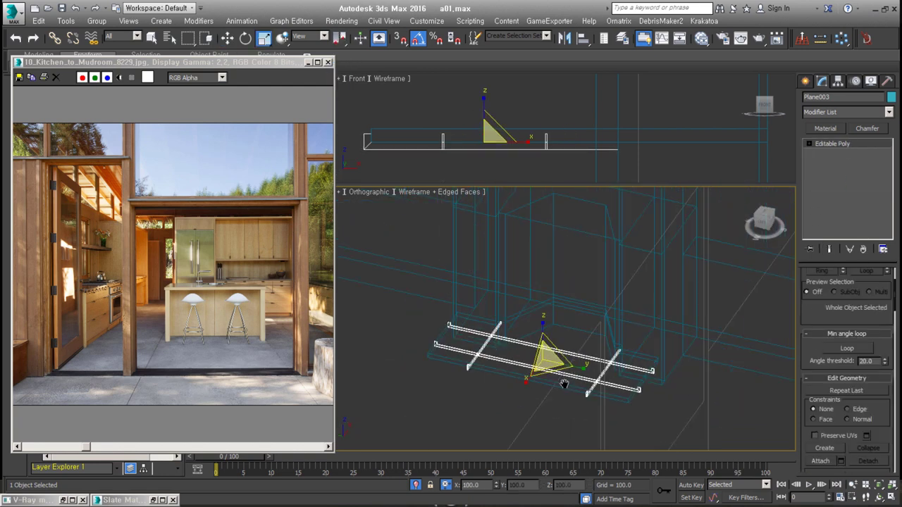
pyautogui.keyDown('alt'); pyautogui.moveTo(564, 378); pyautogui.dragTo(552, 344, button='middle'); pyautogui.keyUp('alt')
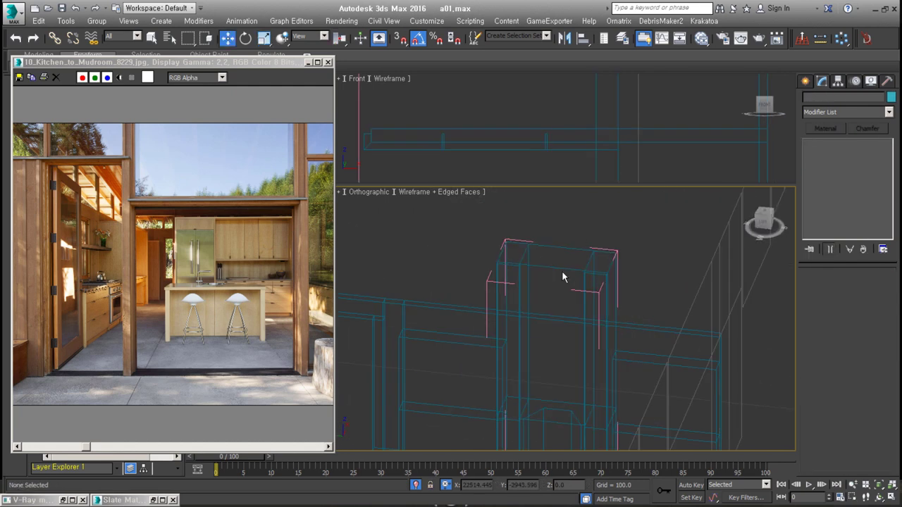
pyautogui.moveTo(621, 320)
pyautogui.mouseDown(button='middle')
pyautogui.moveTo(606, 341)
pyautogui.moveTo(580, 346)
pyautogui.mouseUp(button='middle')
pyautogui.press('2')
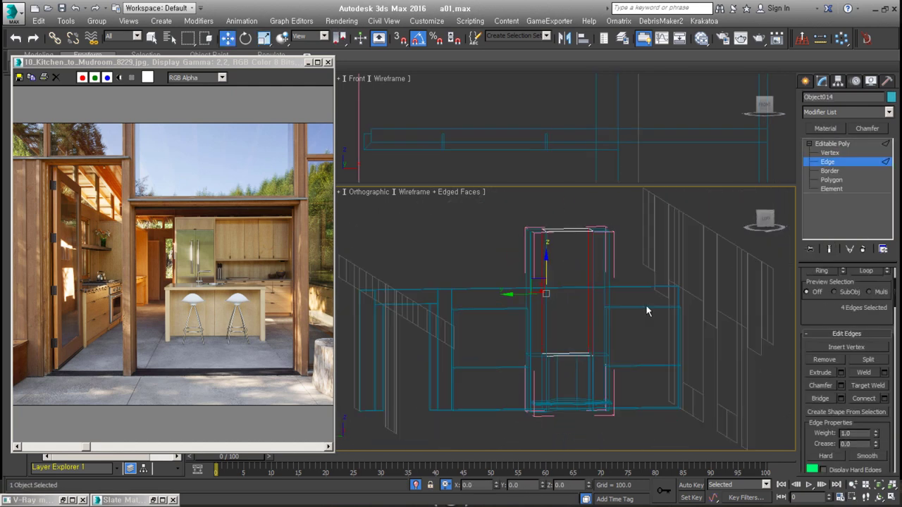
pyautogui.rightClick(604, 365)
pyautogui.click(507, 348)
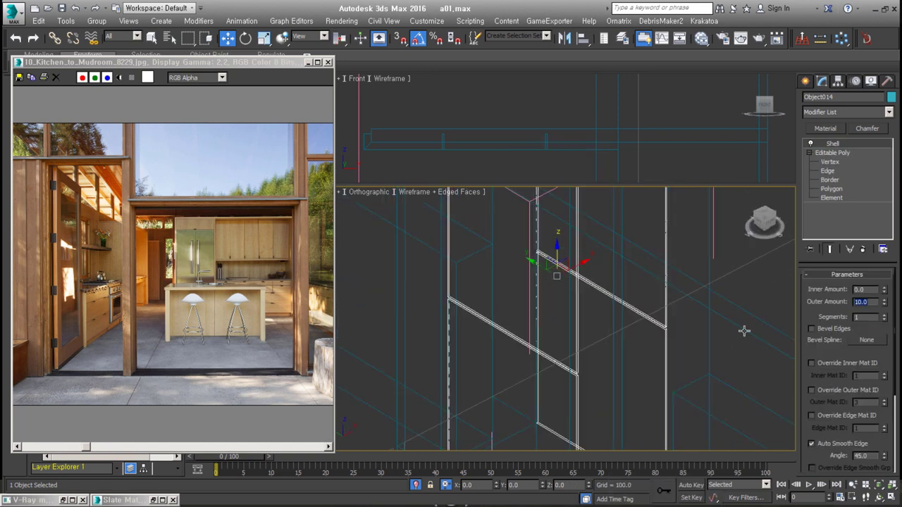
# - Add the cabinet piece to the fireplace group and frame the group
pyautogui.press('z')
pyautogui.keyDown('alt'); pyautogui.moveTo(744, 331); pyautogui.dragTo(570, 304, button='middle'); pyautogui.keyUp('alt')
pyautogui.click(96, 21)
pyautogui.click(113, 94)
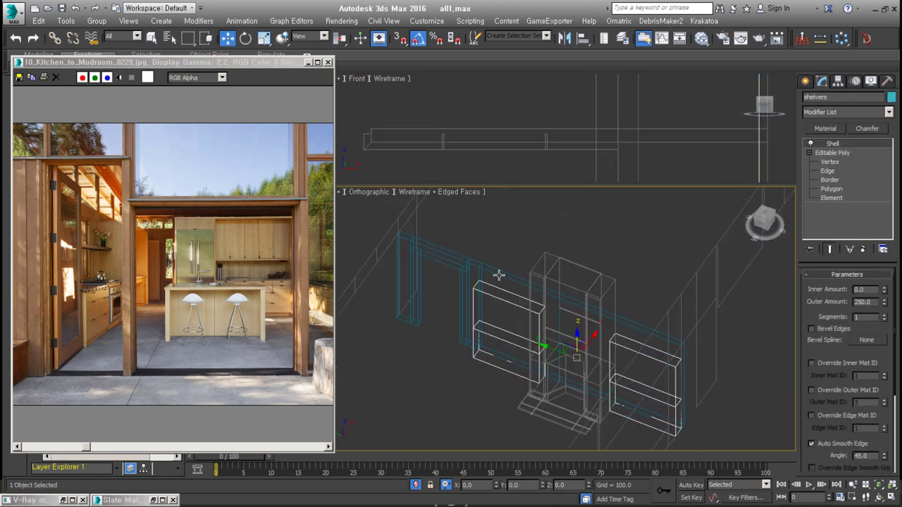
pyautogui.click(497, 275)
pyautogui.press('z')
pyautogui.scroll(1, 534, 374)
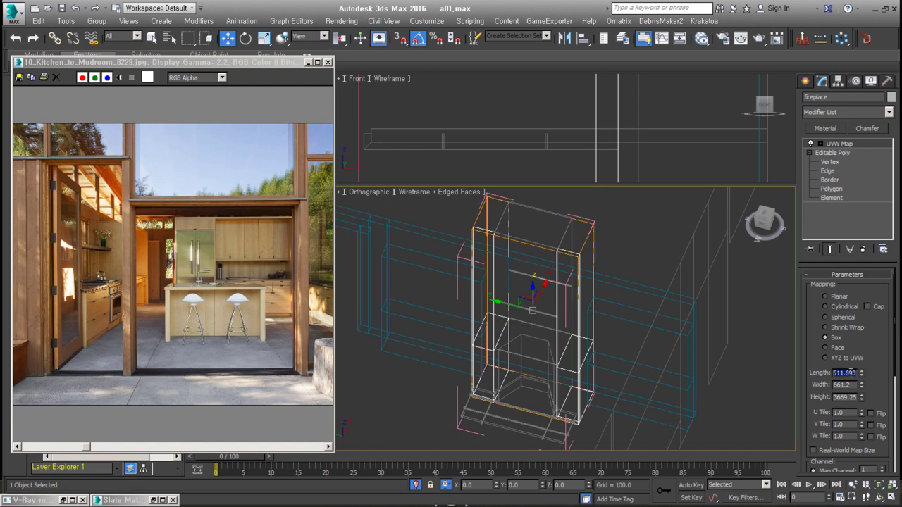
# - Remove the hearth slab's UVW Map, apply Reset XForm, and collapse it
pyautogui.click(520, 393)
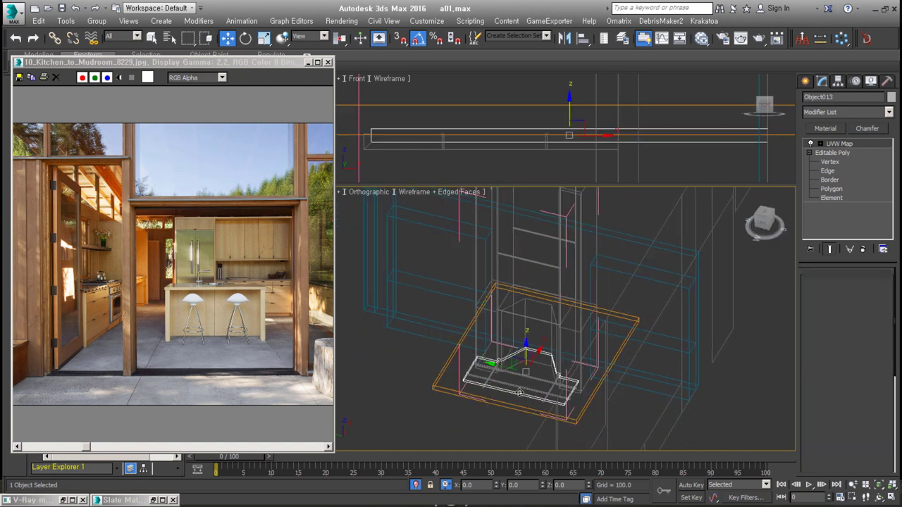
pyautogui.press('z')
pyautogui.hotkey('ctrl', 'z')
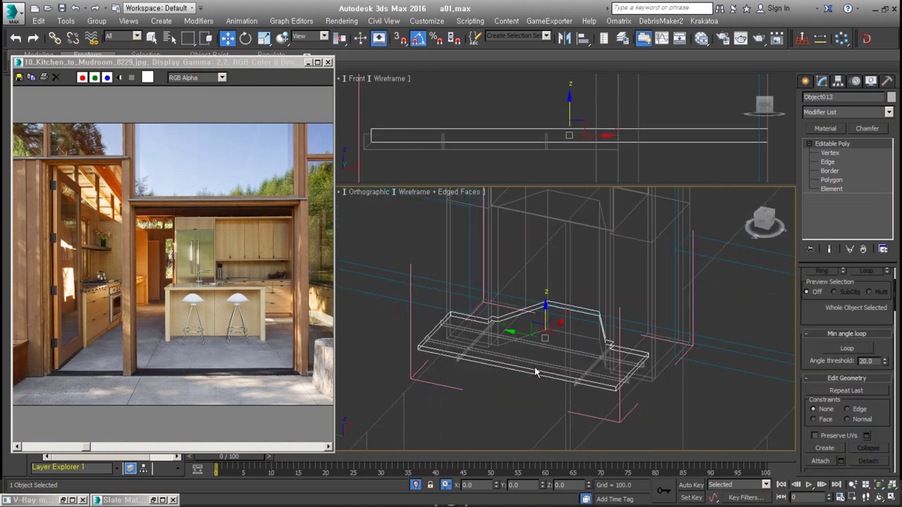
pyautogui.click(888, 82)
pyautogui.click(846, 220)
pyautogui.click(821, 81)
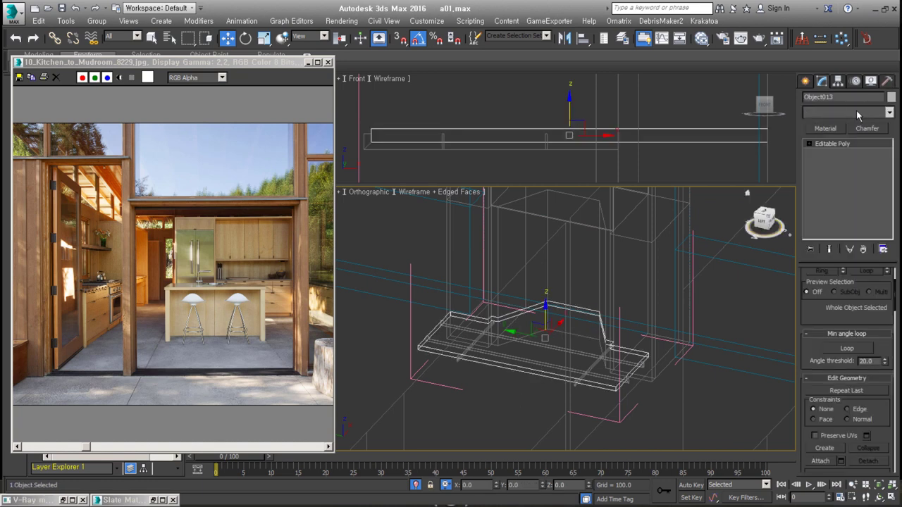
pyautogui.click(846, 111)
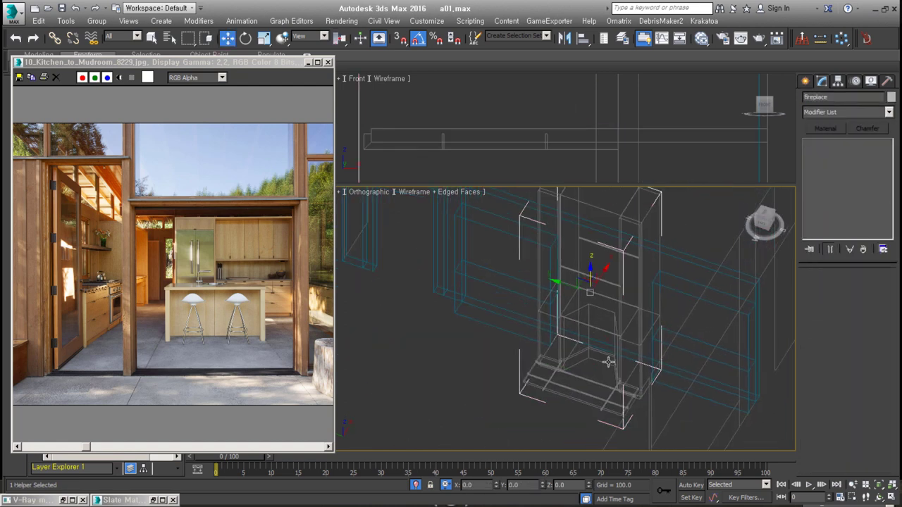
pyautogui.click(861, 284)
pyautogui.click(822, 81)
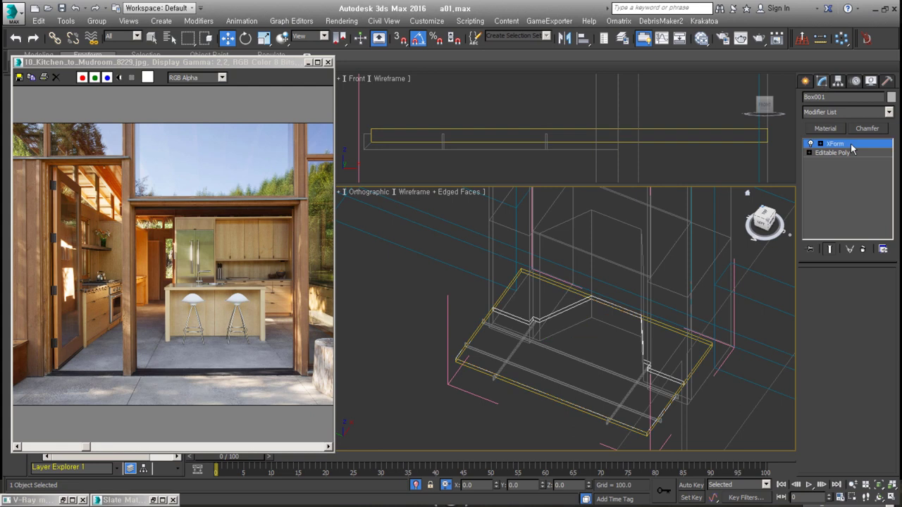
pyautogui.press('Delete')
# - Select the tall fireplace panel together with the base
pyautogui.scroll(-2, 551, 374)
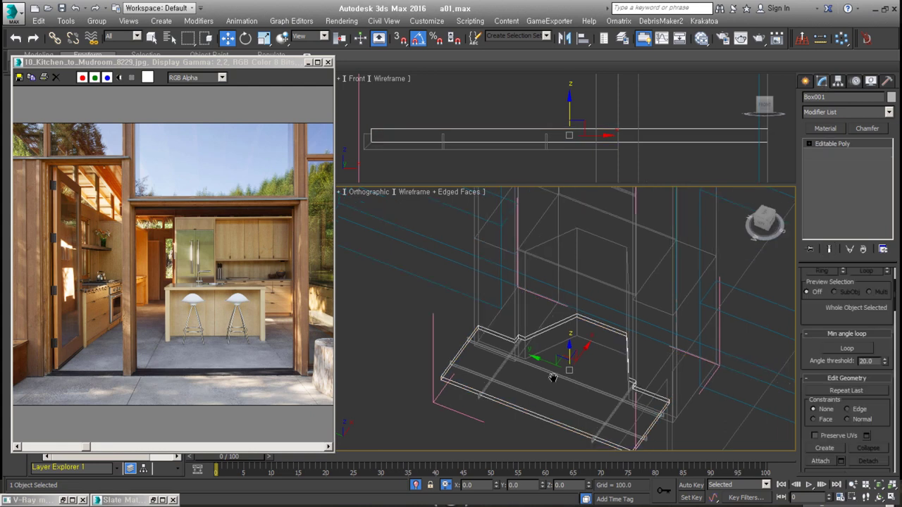
pyautogui.click(569, 323)
pyautogui.click(569, 324)
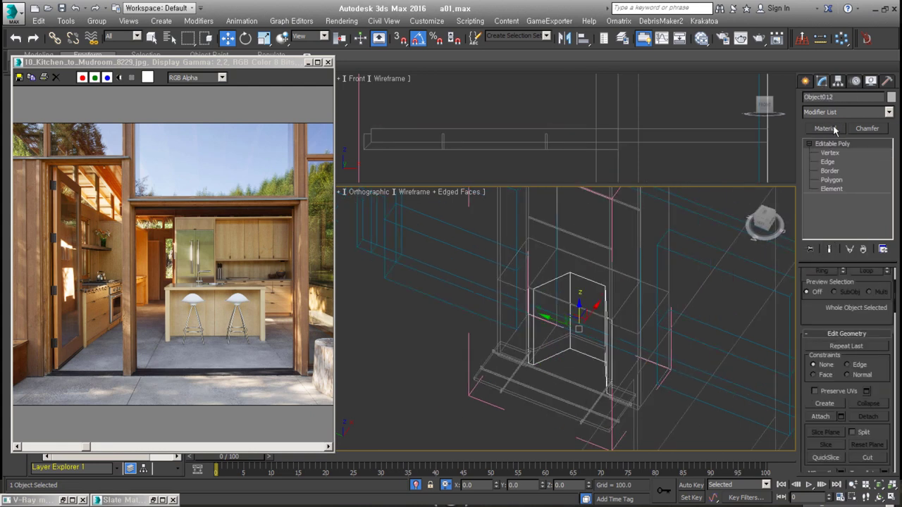
pyautogui.keyDown('ctrl'); pyautogui.click(580, 245); pyautogui.keyUp('ctrl')
pyautogui.scroll(-2, 579, 287)
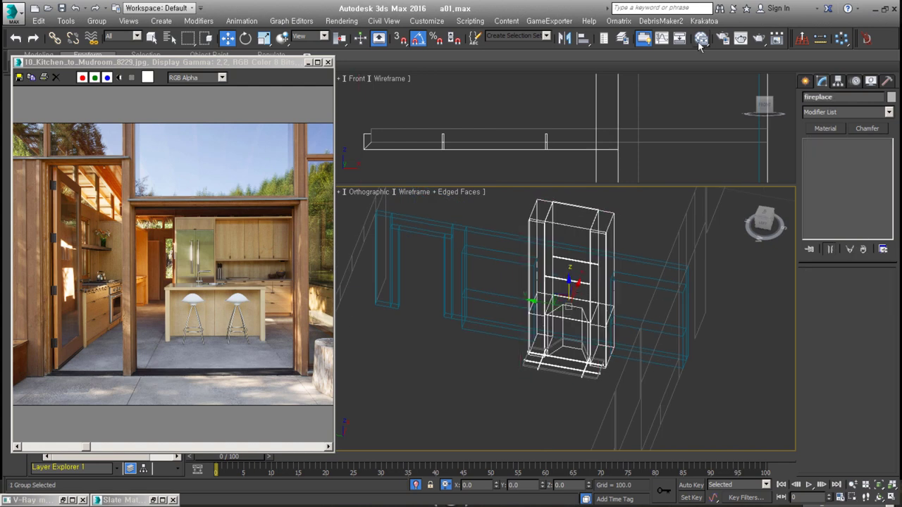
# - Open the Slate Material Editor and rename its node view to 'interior'
pyautogui.click(701, 38)
pyautogui.rightClick(225, 86)
pyautogui.rightClick(170, 86)
pyautogui.click(204, 101)
pyautogui.write('interior')
pyautogui.press('Return')
# - Create a Multi/Sub-Object material 'fireplace' with concrete, brick and copperMetal slots
pyautogui.moveTo(66, 151)
pyautogui.mouseDown()
pyautogui.moveTo(346, 169)
pyautogui.moveTo(334, 158)
pyautogui.mouseUp()
pyautogui.click(162, 60)
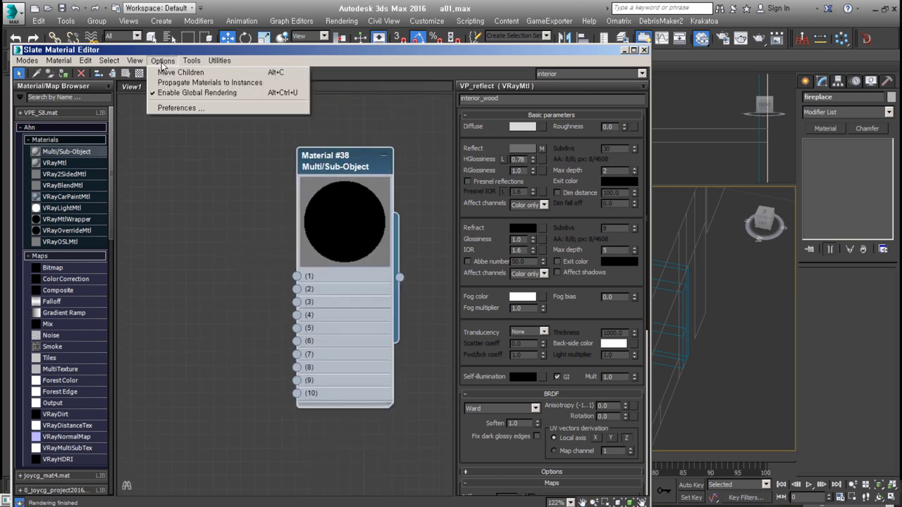
pyautogui.click(189, 115)
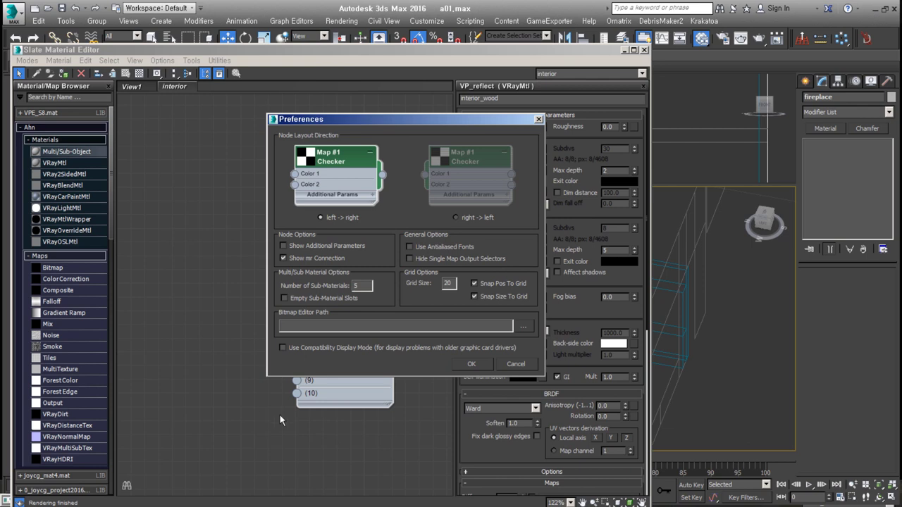
pyautogui.press('Return')
pyautogui.press('Delete')
pyautogui.moveTo(66, 151); pyautogui.dragTo(331, 204)
pyautogui.doubleClick(331, 210)
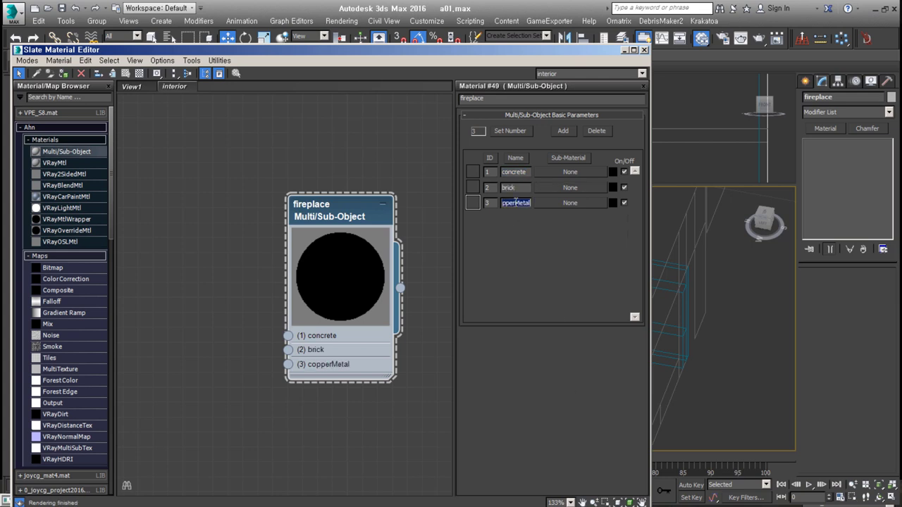
pyautogui.click(28, 127)
pyautogui.scroll(-1, 61, 282)
pyautogui.scroll(1, 61, 296)
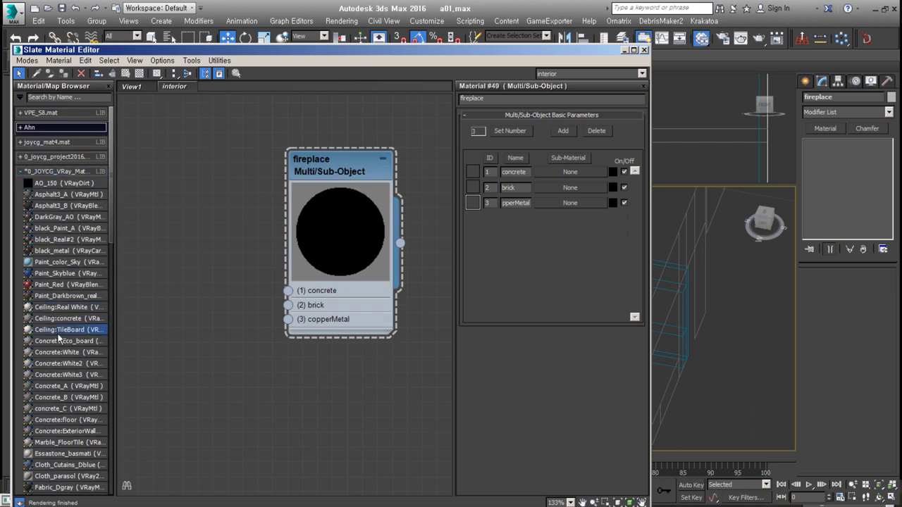
pyautogui.scroll(-2, 63, 352)
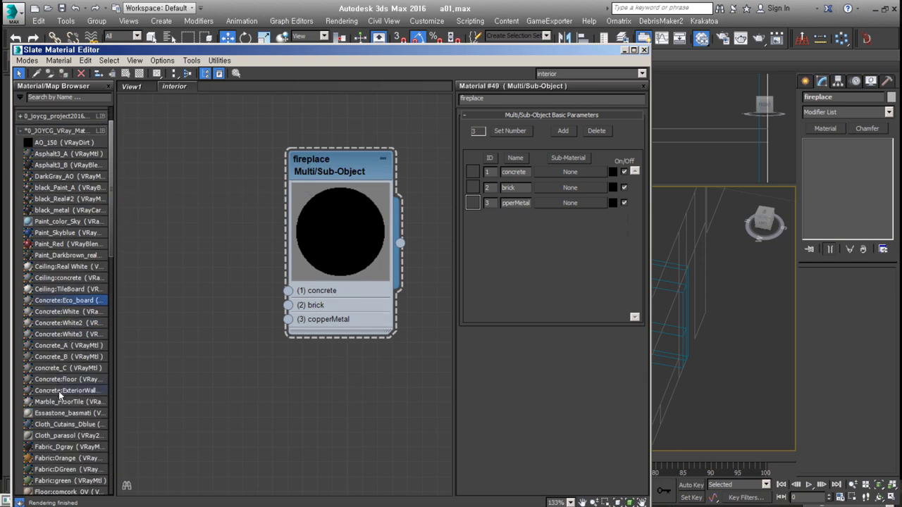
# - Add a VRayMtl named 'concrete' and wire it into fireplace slot 1
pyautogui.click(37, 129)
pyautogui.moveTo(55, 162); pyautogui.dragTo(195, 205)
pyautogui.write('concrete')
pyautogui.moveTo(281, 331); pyautogui.dragTo(320, 295)
pyautogui.rightClick(228, 333)
pyautogui.click(296, 215)
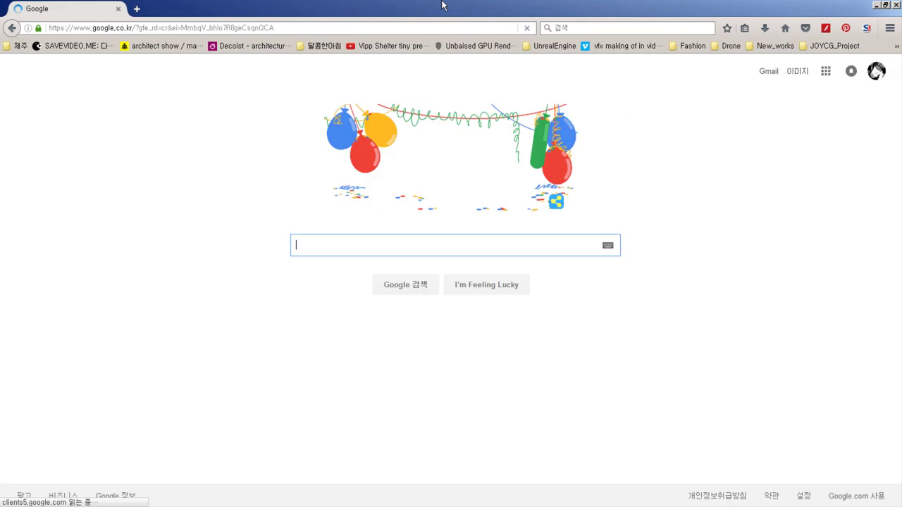
# - Search Google Images for 'concrete texture' and show the search filters
pyautogui.write('concrete')
pyautogui.click(433, 262)
pyautogui.click(120, 103)
pyautogui.click(306, 105)
# - Filter to large images and download the clean concrete wall texture
pyautogui.click(93, 133)
pyautogui.click(86, 176)
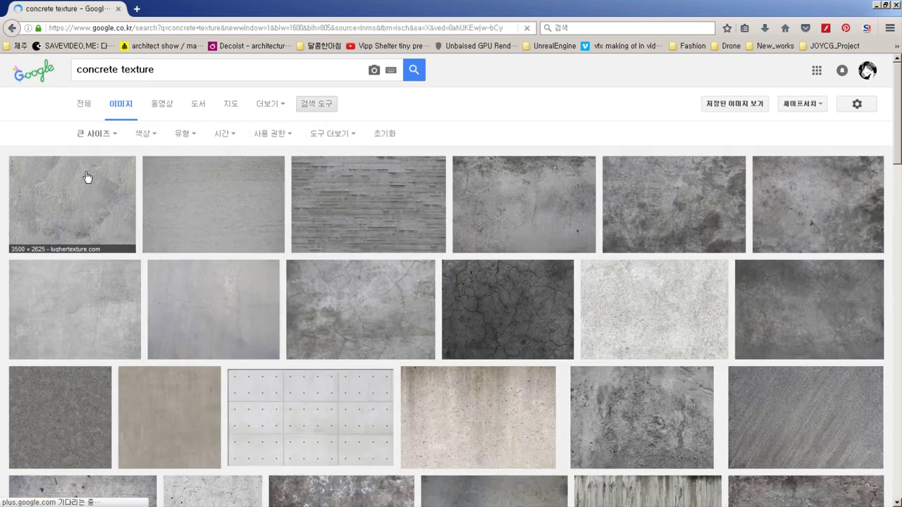
pyautogui.click(67, 308)
pyautogui.click(677, 278)
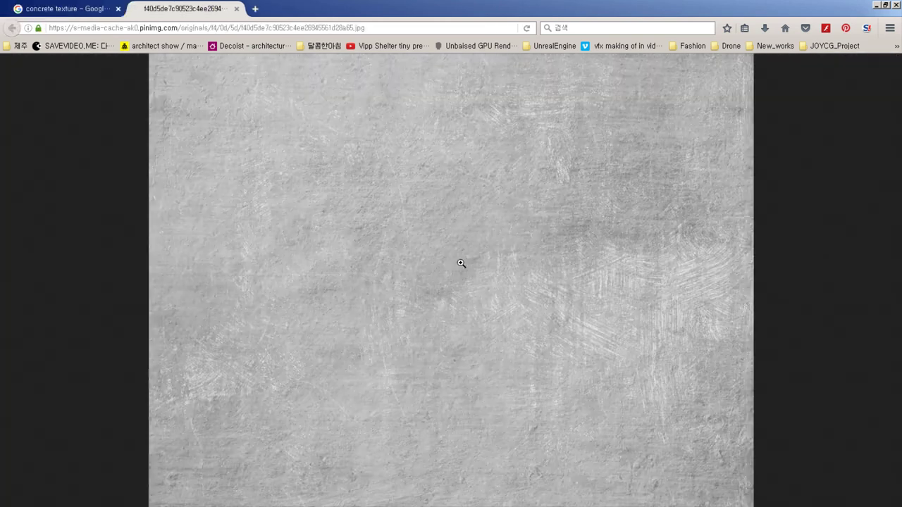
pyautogui.click(237, 8)
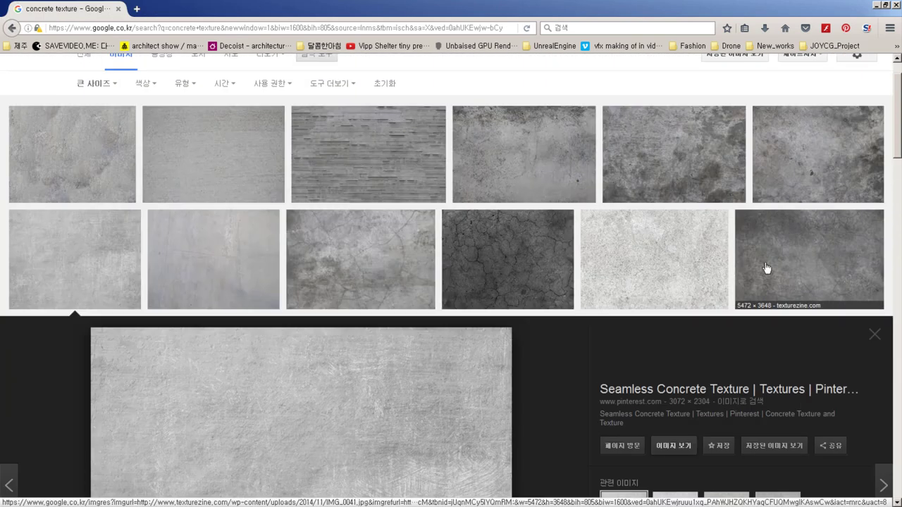
pyautogui.scroll(-5, 505, 275)
pyautogui.click(505, 275)
pyautogui.scroll(-5, 393, 339)
pyautogui.click(627, 149)
pyautogui.click(316, 168)
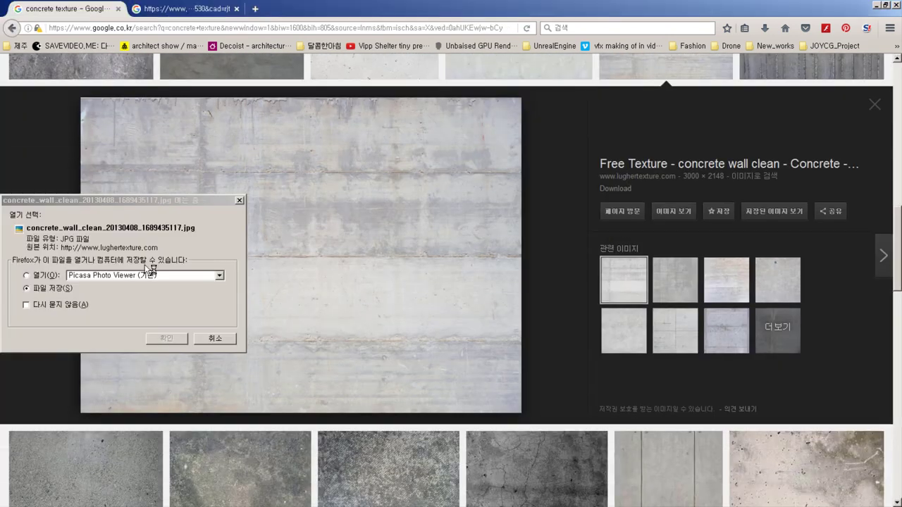
# - Browse further concrete textures and open one in a background tab
pyautogui.scroll(-5, 574, 323)
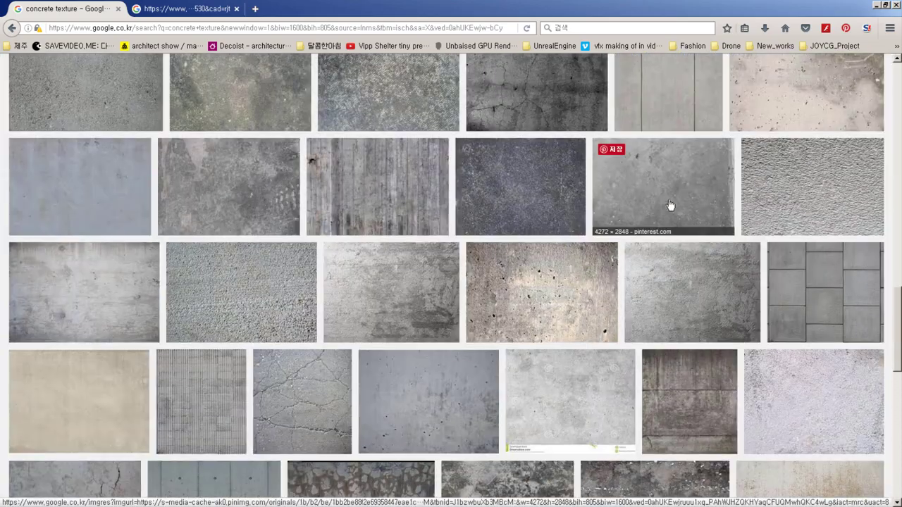
pyautogui.scroll(-3, 671, 204)
pyautogui.click(77, 282)
pyautogui.click(674, 268)
pyautogui.hotkey('ctrl', 'w')
pyautogui.scroll(-3, 430, 323)
pyautogui.click(151, 312)
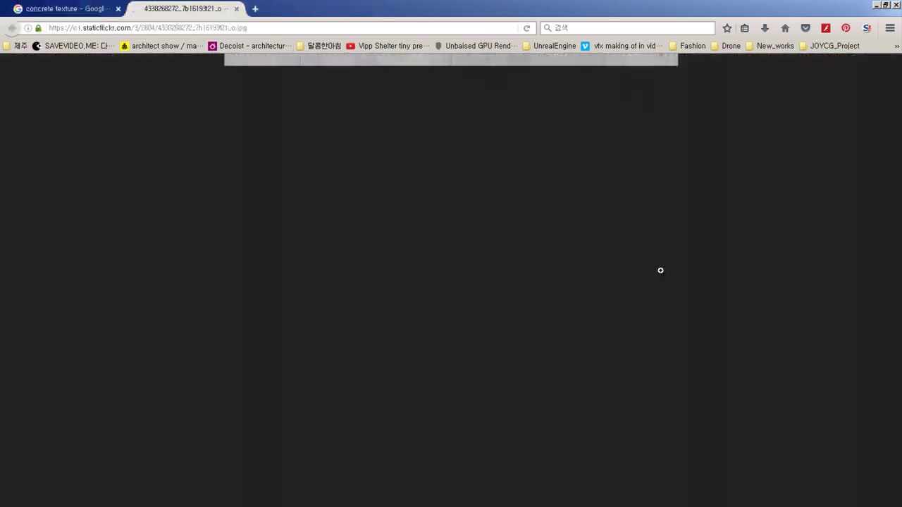
pyautogui.scroll(-3, 258, 424)
pyautogui.click(258, 423)
pyautogui.scroll(-5, 548, 352)
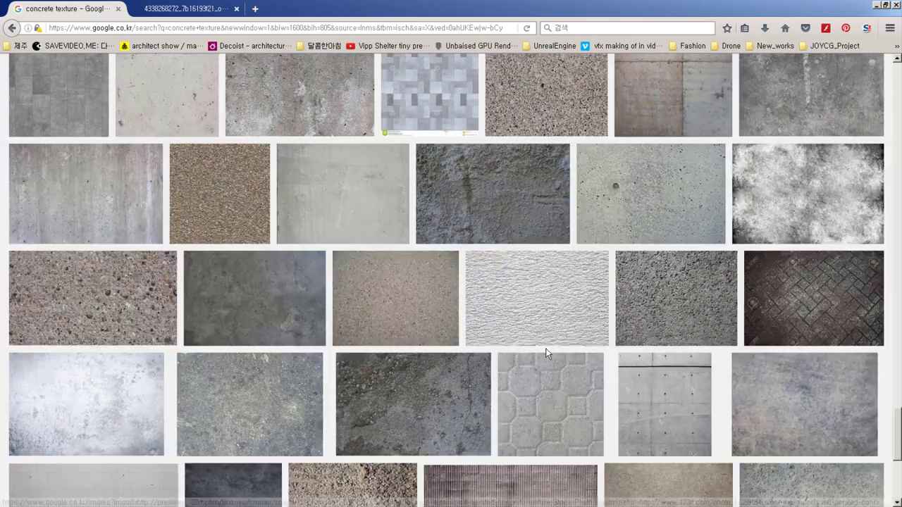
pyautogui.scroll(-3, 314, 374)
pyautogui.scroll(-3, 314, 373)
# - Open Concrete_tileable_03.jpg full size, then bring up the wood texture search
pyautogui.click(315, 374)
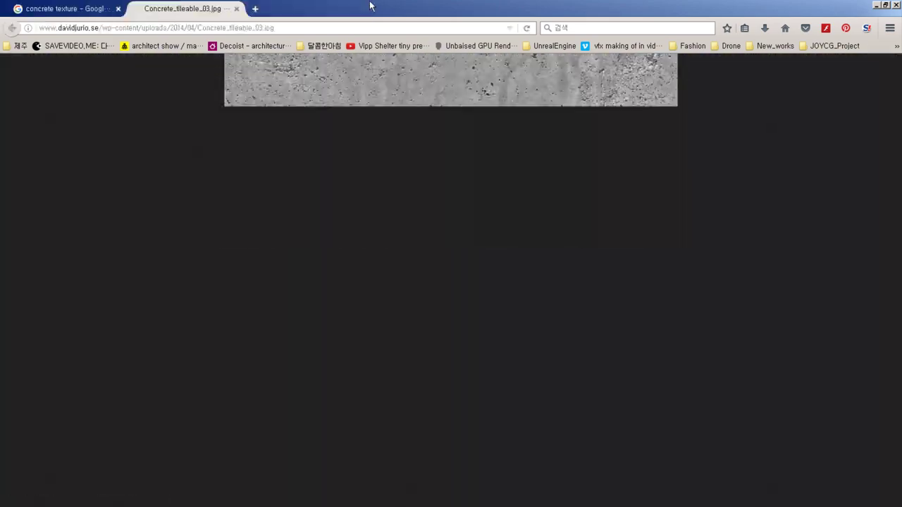
pyautogui.click(80, 9)
pyautogui.scroll(-3, 442, 382)
pyautogui.press('F5')
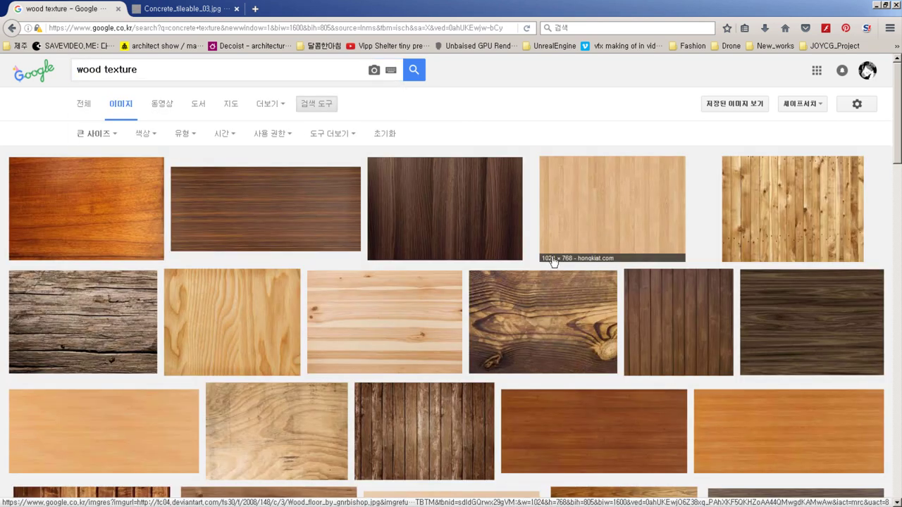
# - Browse the wood texture results and view a wood image full size
pyautogui.scroll(-3, 553, 262)
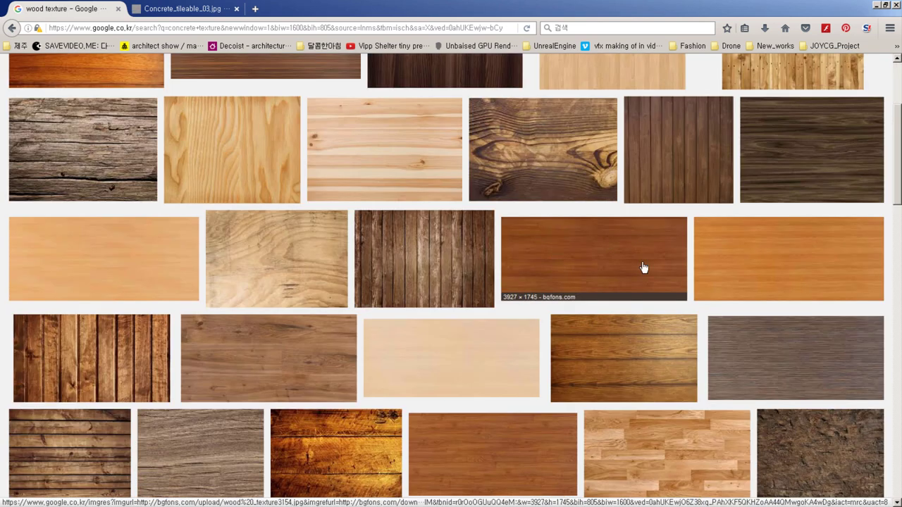
pyautogui.scroll(-2, 348, 383)
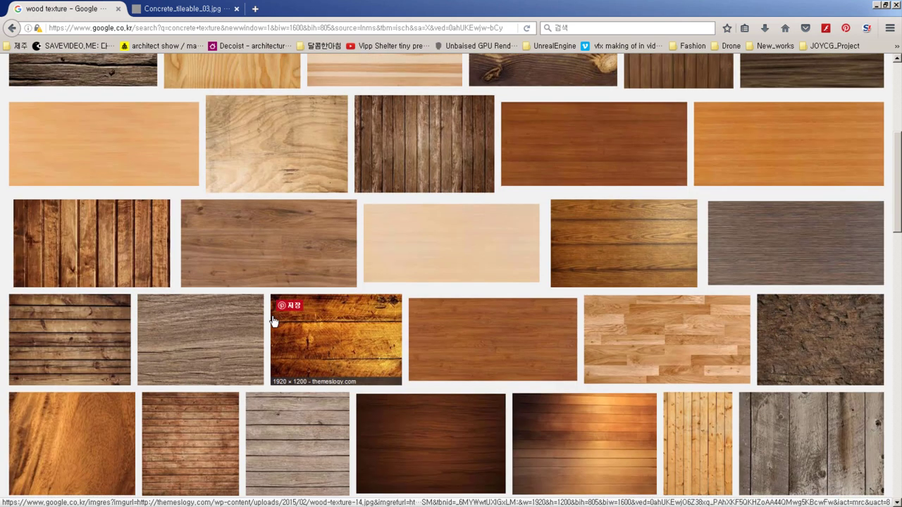
pyautogui.scroll(-2, 335, 394)
pyautogui.scroll(-2, 334, 395)
pyautogui.click(559, 405)
pyautogui.click(875, 162)
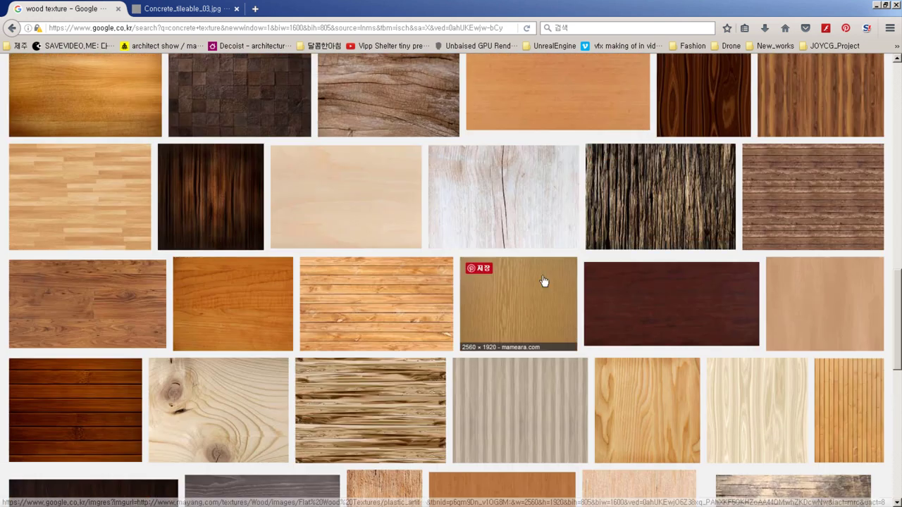
pyautogui.scroll(-2, 177, 253)
pyautogui.click(500, 409)
pyautogui.click(324, 296)
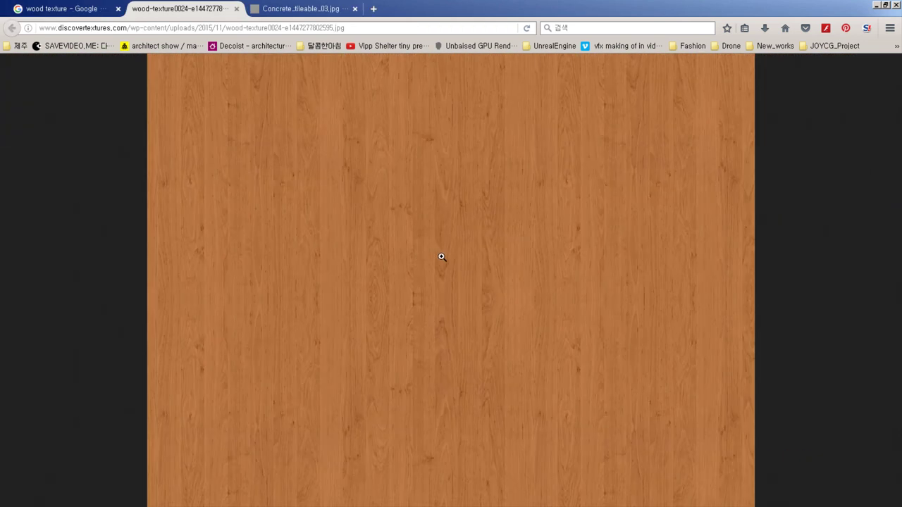
pyautogui.hotkey('ctrl', 'w')
# - Preview the orange Seamless Arin Wood Texture in the large preview panel
pyautogui.press('Escape')
pyautogui.scroll(-5, 489, 371)
pyautogui.scroll(-1, 604, 359)
pyautogui.click(604, 359)
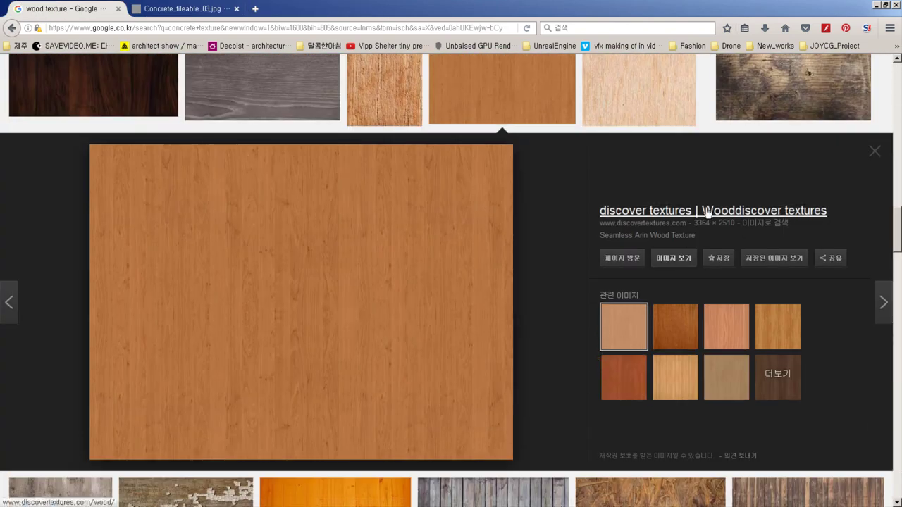
pyautogui.hotkey('ctrl', 'Tab')
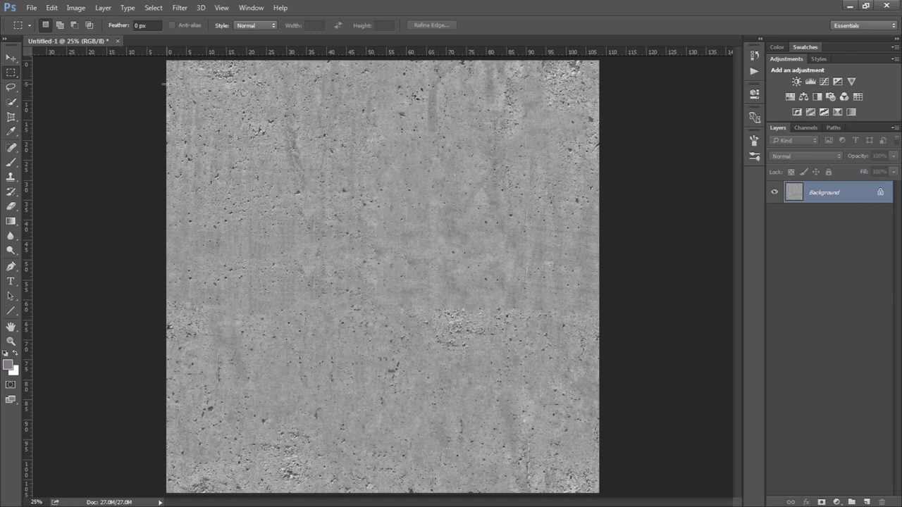
# - Apply Filter > Other > Offset with Wrap Around to the concrete texture
pyautogui.click(179, 8)
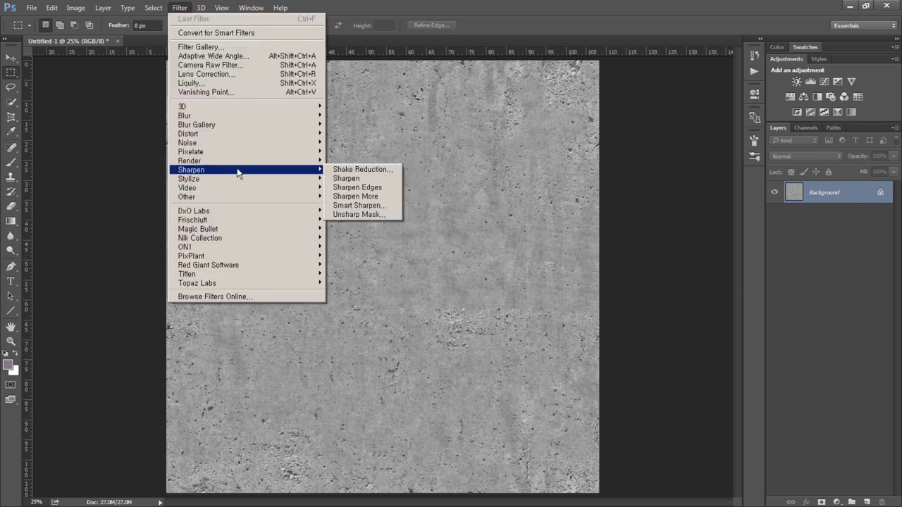
pyautogui.moveTo(211, 196)
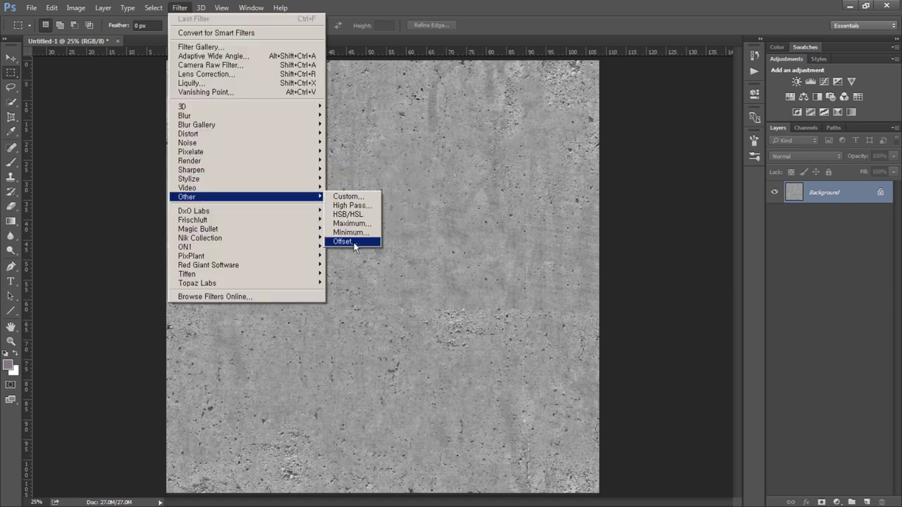
pyautogui.click(355, 242)
pyautogui.moveTo(303, 266); pyautogui.dragTo(326, 266)
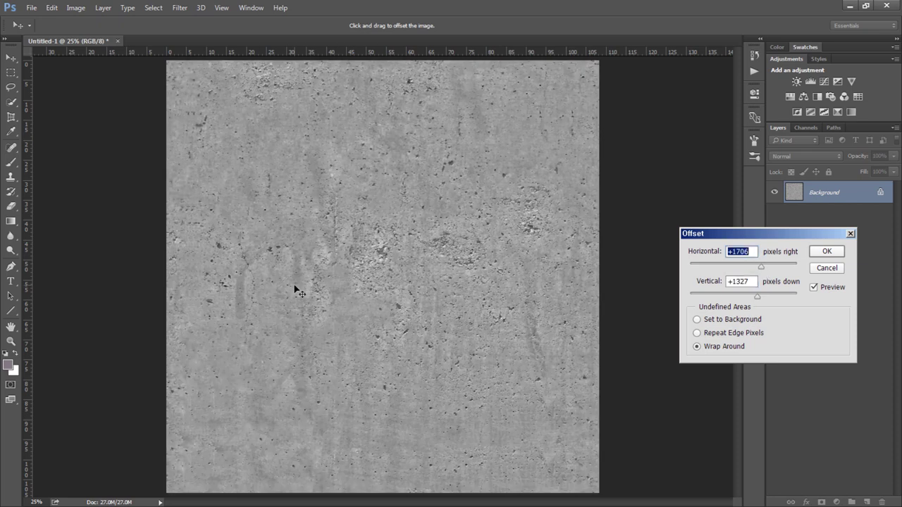
pyautogui.click(826, 253)
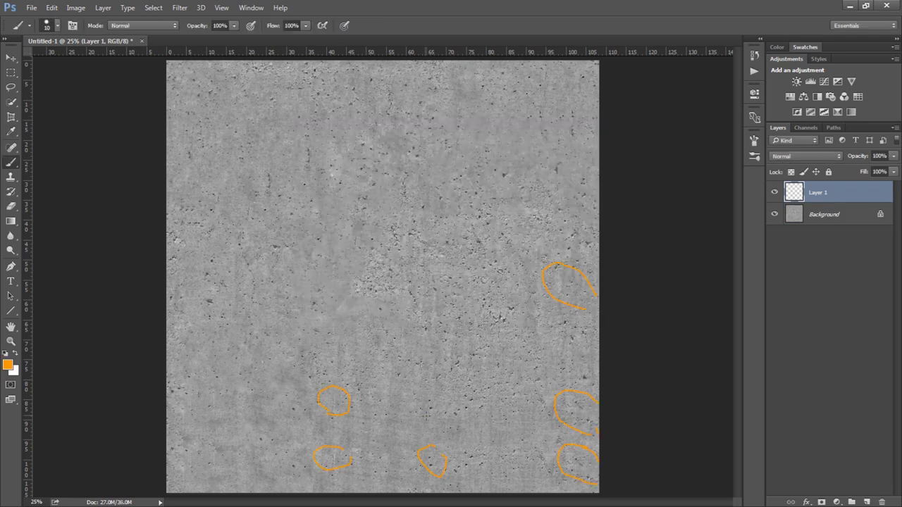
# - Remove the seam-mark layer and retouch the seams with the Clone Stamp
pyautogui.moveTo(872, 458); pyautogui.dragTo(882, 502)
pyautogui.press('s')
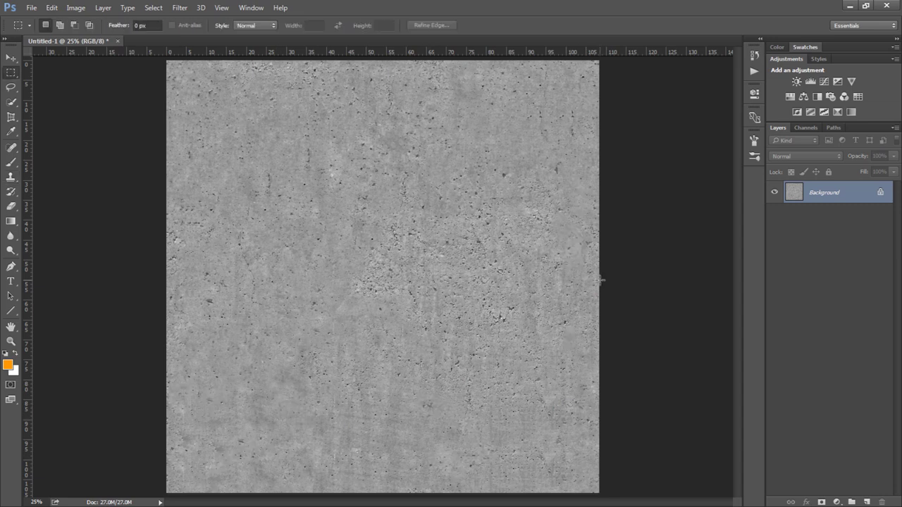
pyautogui.click(179, 8)
pyautogui.press('Escape')
# - Save the seamless concrete texture as Test_conc JPEG
pyautogui.hotkey('ctrl', 'shift', 's')
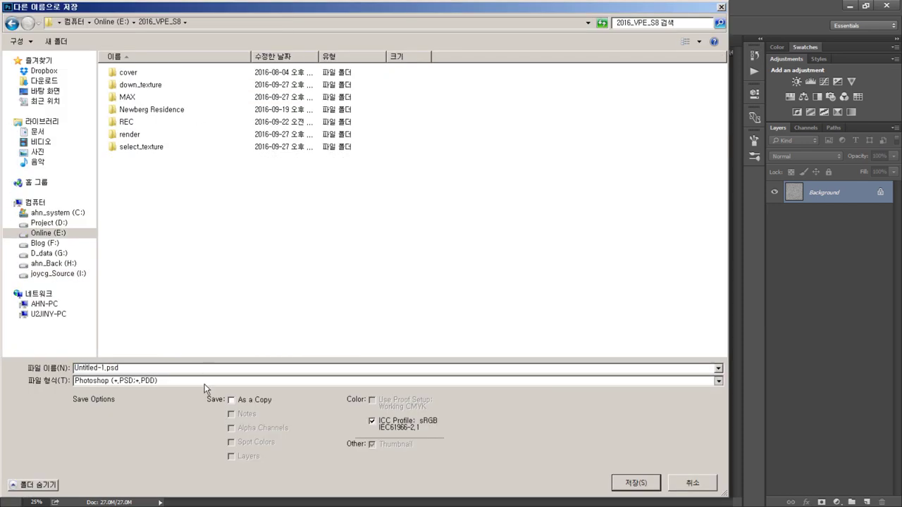
pyautogui.write('Test_conc')
pyautogui.press('Return')
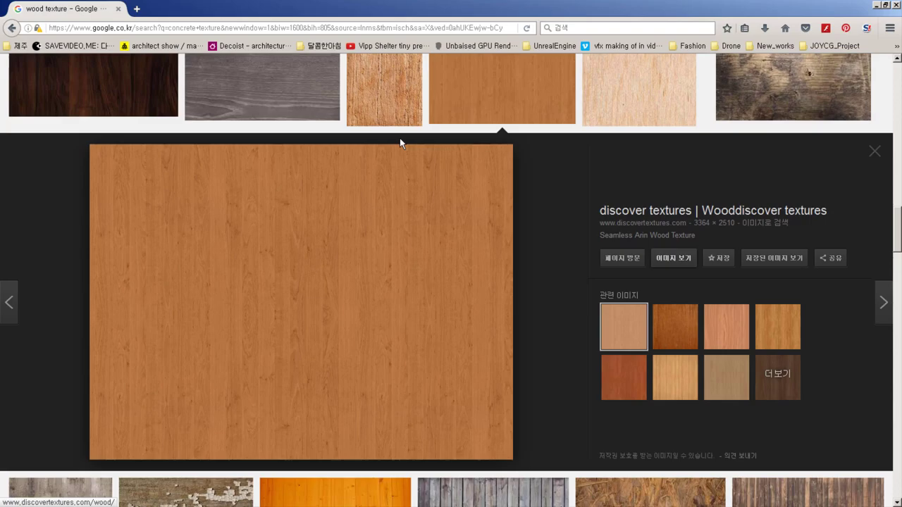
# - Search Google Images for 'copper metal texture' and browse the results
pyautogui.click(622, 28)
pyautogui.write('copper metal texture')
pyautogui.press('Return')
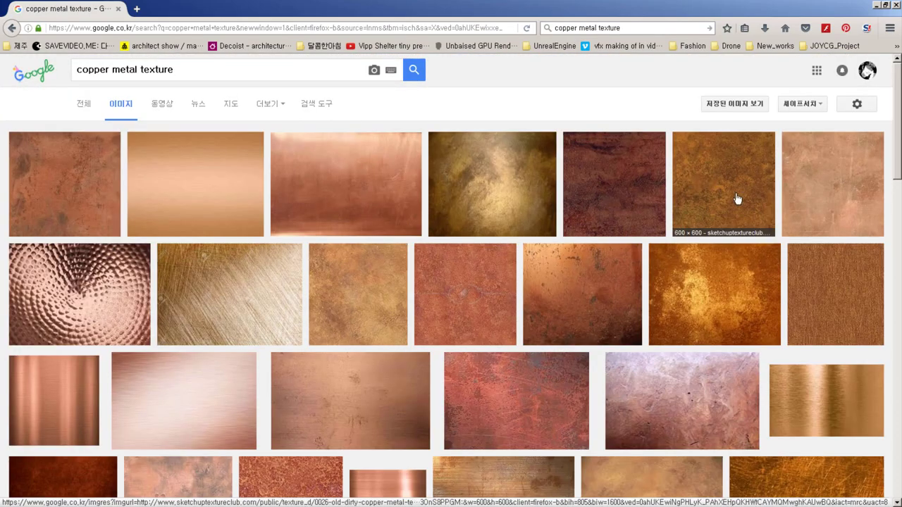
pyautogui.scroll(-5, 87, 177)
pyautogui.scroll(-5, 202, 313)
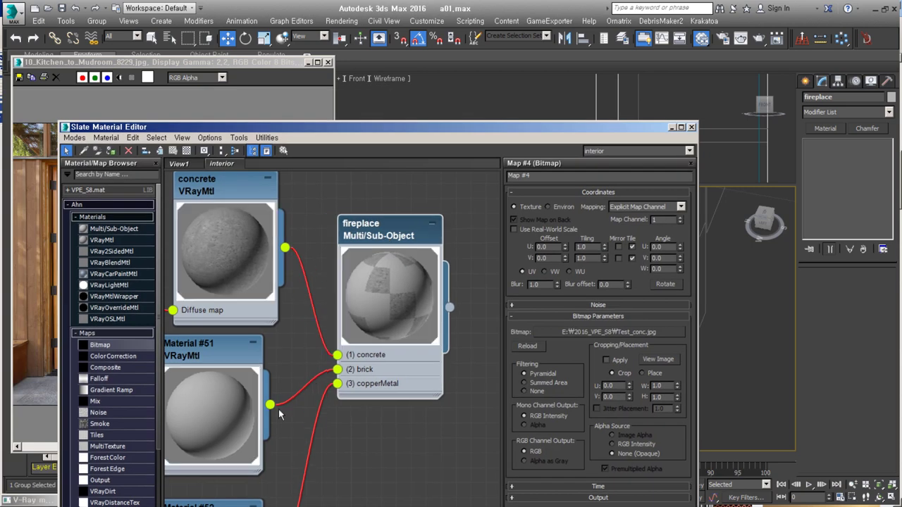
# - Hide the Slate Material Editor to reveal the floor-plan Top viewport and select wall edges
pyautogui.click(672, 127)
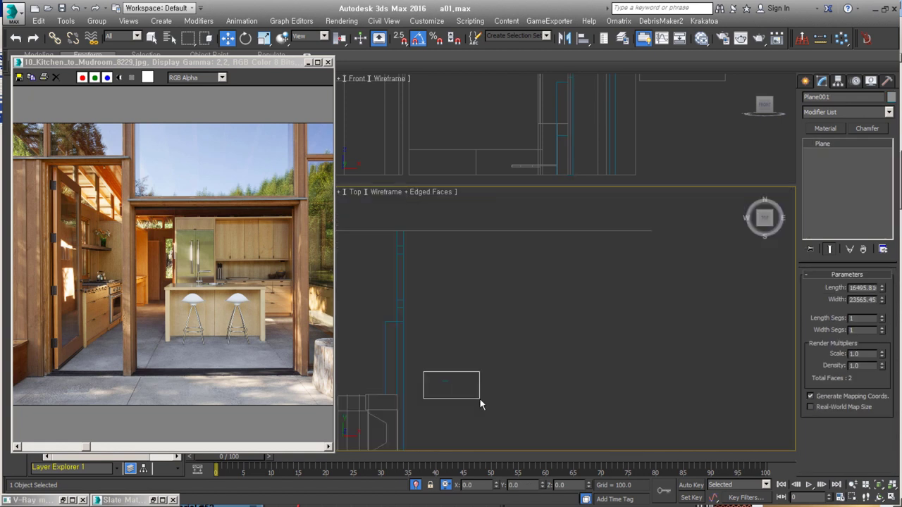
pyautogui.moveTo(432, 365); pyautogui.dragTo(471, 415)
# - Select the room's wall edges and inspect them in a perspective view
pyautogui.moveTo(434, 334)
pyautogui.mouseDown(button='middle')
pyautogui.moveTo(420, 376)
pyautogui.moveTo(430, 305)
pyautogui.mouseUp(button='middle')
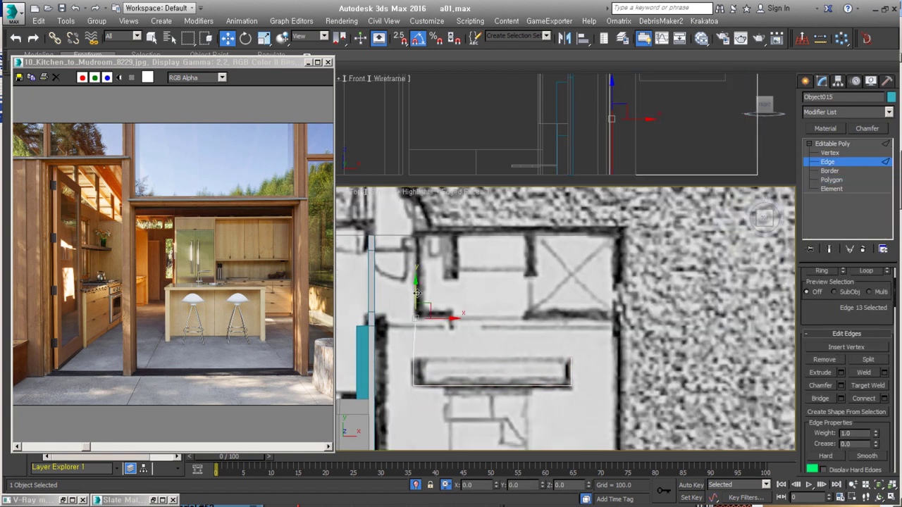
pyautogui.moveTo(592, 310); pyautogui.dragTo(588, 331, button='middle')
pyautogui.keyDown('ctrl'); pyautogui.click(606, 341); pyautogui.keyUp('ctrl')
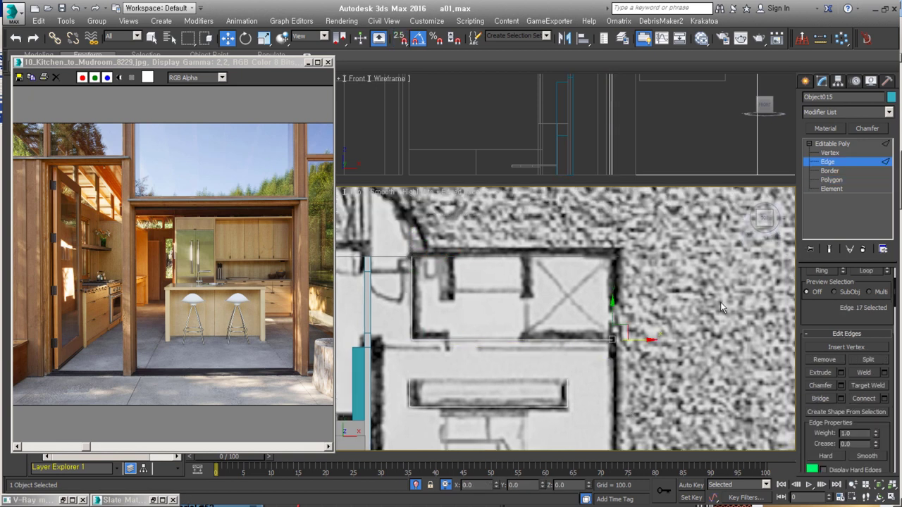
pyautogui.press('p')
pyautogui.scroll(3, 540, 308)
pyautogui.moveTo(540, 308)
pyautogui.keyDown('alt'); pyautogui.mouseDown(button='middle')
pyautogui.moveTo(597, 258)
pyautogui.moveTo(536, 271)
pyautogui.mouseUp(button='middle'); pyautogui.keyUp('alt')
pyautogui.press('s')
pyautogui.moveTo(536, 271); pyautogui.dragTo(561, 401)
# - Give Object016 Shell thickness and return to the top-down floor plan
pyautogui.click(833, 143)
pyautogui.moveTo(635, 317)
pyautogui.keyDown('alt'); pyautogui.mouseDown(button='middle')
pyautogui.moveTo(705, 331)
pyautogui.moveTo(720, 325)
pyautogui.mouseUp(button='middle'); pyautogui.keyUp('alt')
pyautogui.press('s')
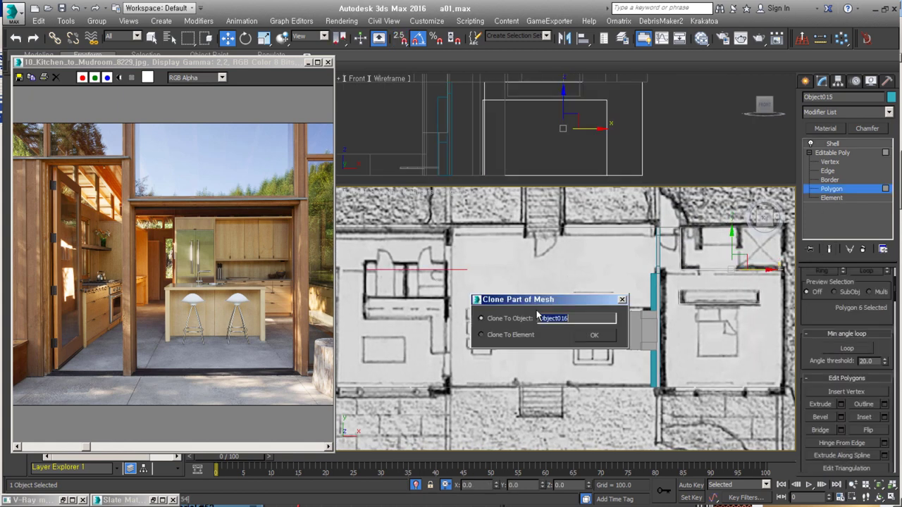
pyautogui.click(414, 269)
pyautogui.click(418, 284)
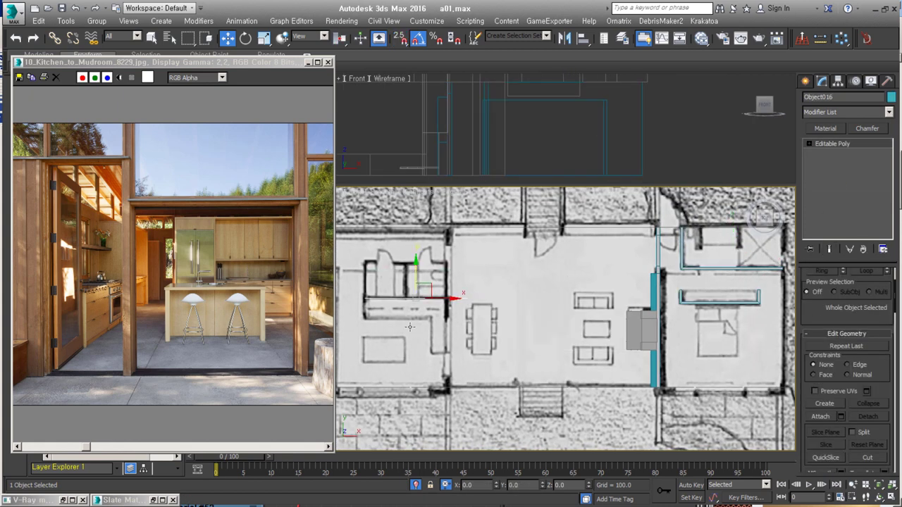
pyautogui.scroll(5, 399, 365)
pyautogui.press('1')
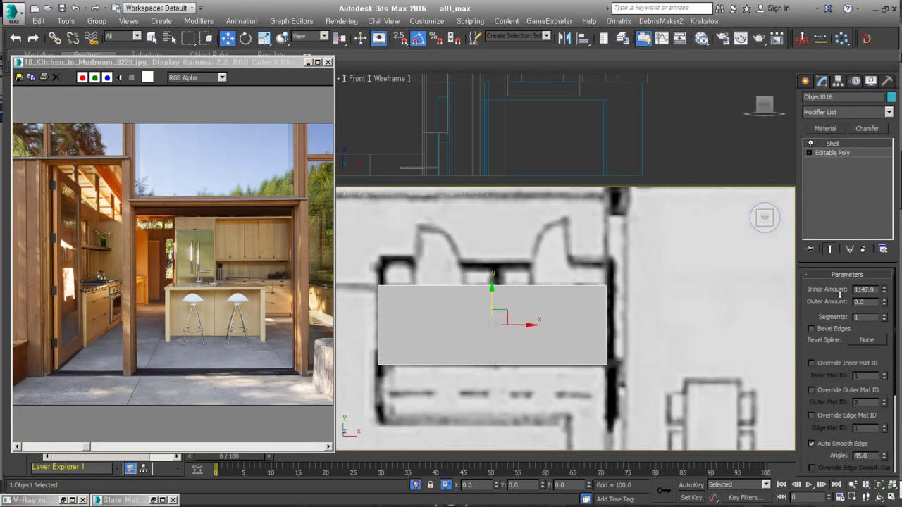
# - Copy the plane as Plane004, move it, and view the solid block in 3D
pyautogui.scroll(-3, 734, 307)
pyautogui.keyDown('shift'); pyautogui.moveTo(733, 307); pyautogui.dragTo(484, 322); pyautogui.keyUp('shift')
pyautogui.click(455, 304)
pyautogui.scroll(3, 521, 353)
pyautogui.rightClick(491, 248)
pyautogui.click(492, 250)
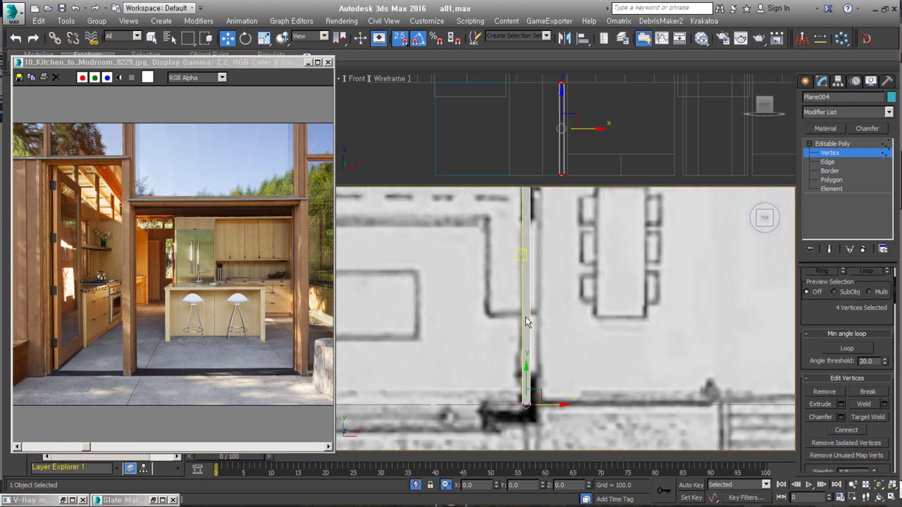
pyautogui.press('4')
pyautogui.press('3')
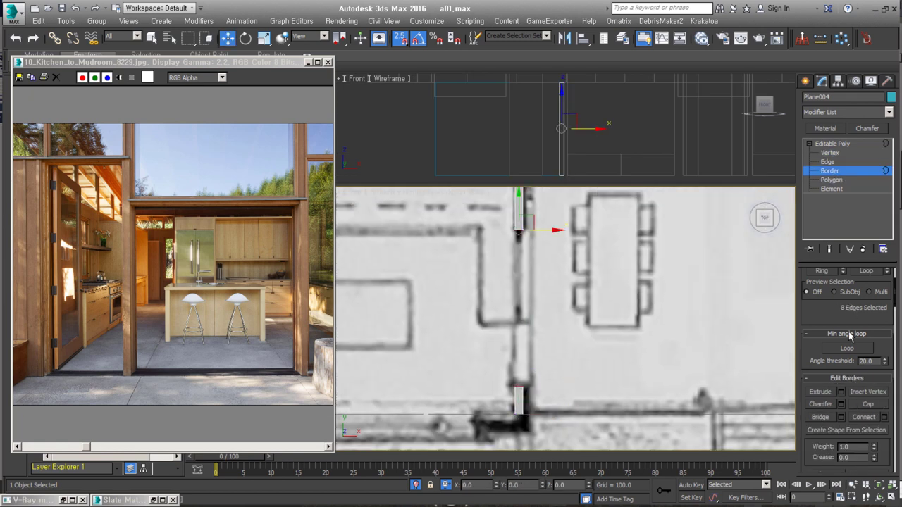
pyautogui.press('3')
pyautogui.keyDown('alt'); pyautogui.moveTo(610, 353); pyautogui.dragTo(535, 309, button='middle'); pyautogui.keyUp('alt')
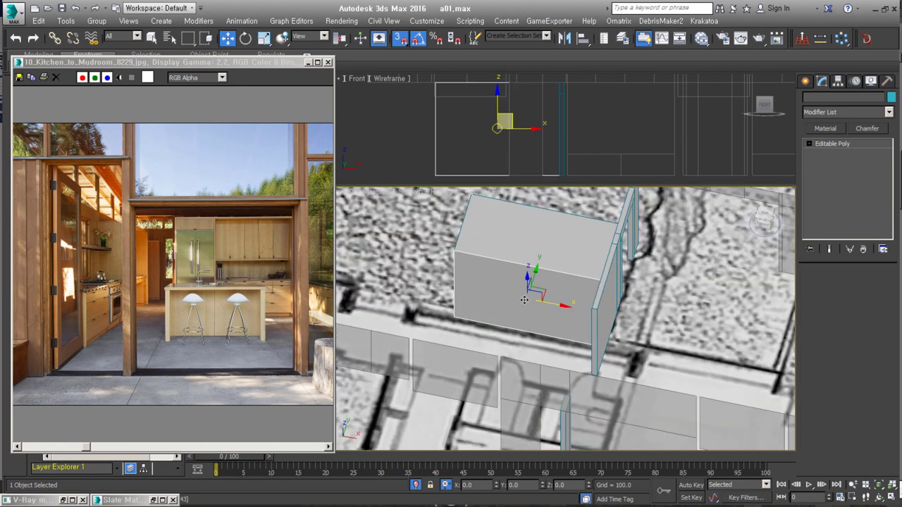
# - Connect the box's selected edges with a new edge and chamfer it
pyautogui.scroll(2, 574, 305)
pyautogui.scroll(2, 627, 283)
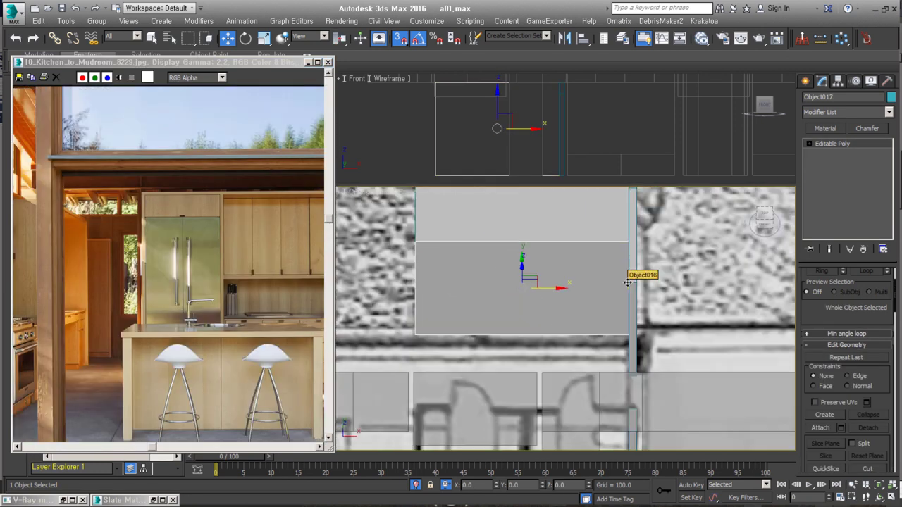
pyautogui.click(827, 161)
pyautogui.click(413, 262)
pyautogui.click(841, 410)
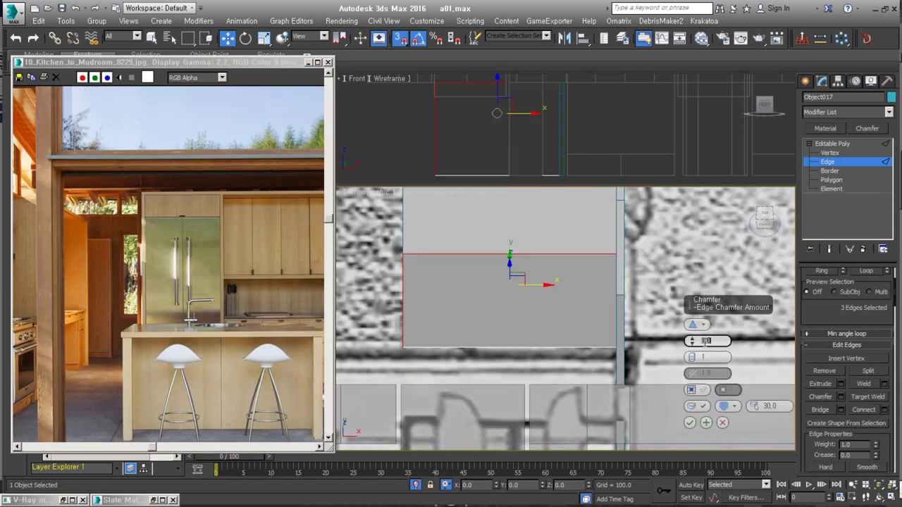
pyautogui.press('Return')
pyautogui.rightClick(459, 258)
pyautogui.click(365, 334)
pyautogui.press('Return')
pyautogui.keyDown('alt'); pyautogui.moveTo(423, 317); pyautogui.dragTo(471, 305, button='middle'); pyautogui.keyUp('alt')
# - Extrude the box's edges downward into counter panels and blocks
pyautogui.press('4')
pyautogui.click(548, 322)
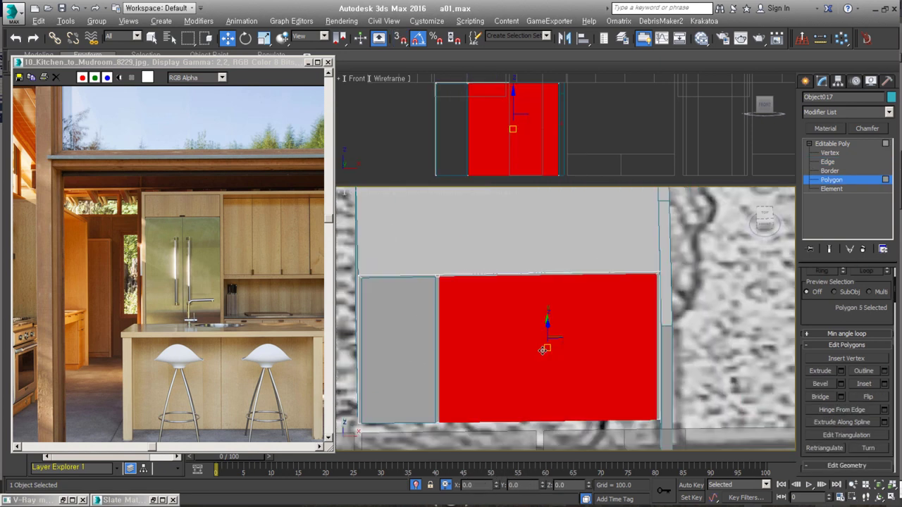
pyautogui.moveTo(553, 353)
pyautogui.keyDown('alt'); pyautogui.mouseDown(button='middle')
pyautogui.moveTo(536, 296)
pyautogui.moveTo(575, 239)
pyautogui.mouseUp(button='middle'); pyautogui.keyUp('alt')
pyautogui.press('2')
pyautogui.press('w')
pyautogui.keyDown('shift'); pyautogui.moveTo(559, 296); pyautogui.dragTo(559, 332); pyautogui.keyUp('shift')
pyautogui.keyDown('alt'); pyautogui.moveTo(564, 317); pyautogui.dragTo(645, 327, button='middle'); pyautogui.keyUp('alt')
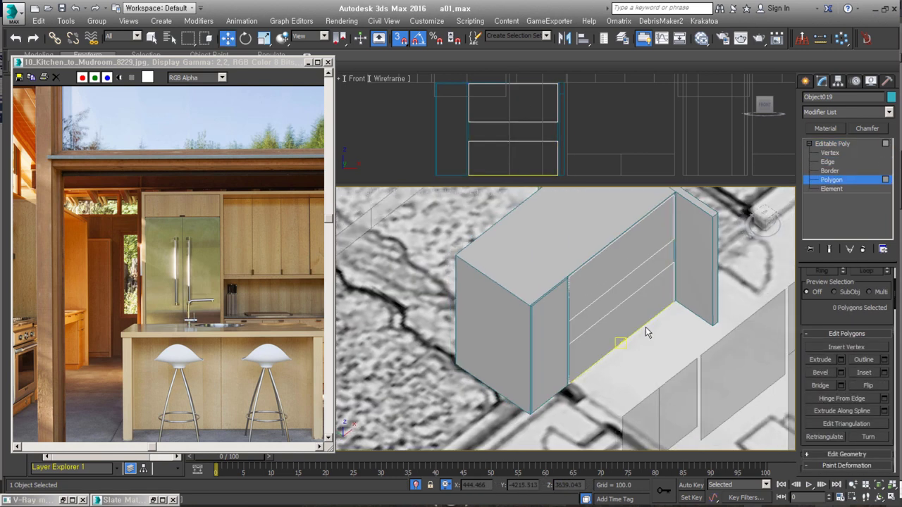
pyautogui.moveTo(884, 289); pyautogui.dragTo(884, 268)
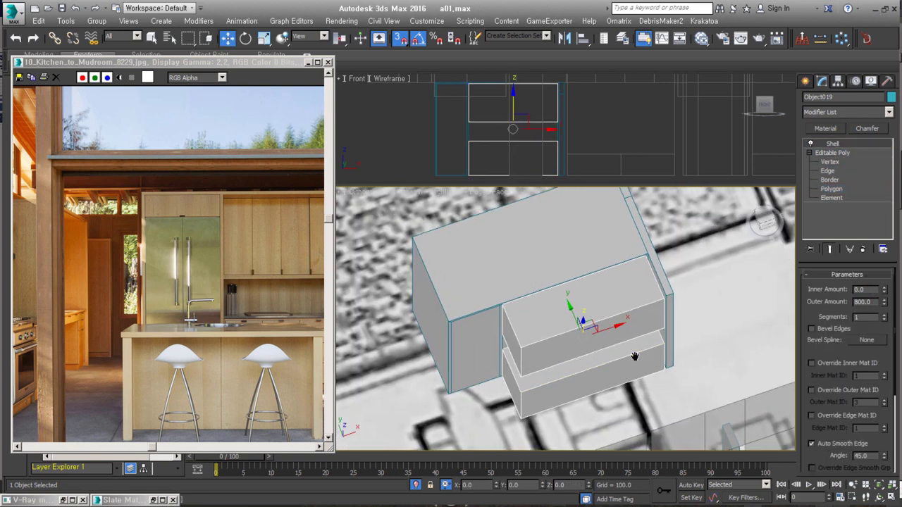
pyautogui.keyDown('alt'); pyautogui.moveTo(564, 318); pyautogui.dragTo(599, 351, button='middle'); pyautogui.keyUp('alt')
pyautogui.moveTo(430, 349)
pyautogui.keyDown('alt'); pyautogui.mouseDown(button='middle')
pyautogui.moveTo(493, 303)
pyautogui.moveTo(564, 295)
pyautogui.moveTo(577, 216)
pyautogui.moveTo(546, 268)
pyautogui.moveTo(584, 350)
pyautogui.moveTo(552, 310)
pyautogui.moveTo(489, 313)
pyautogui.mouseUp(button='middle'); pyautogui.keyUp('alt')
# - Select the shelled counter blocks and their front polygons
pyautogui.click(444, 293)
pyautogui.click(550, 296)
pyautogui.press('4')
pyautogui.click(546, 268)
pyautogui.click(489, 312)
pyautogui.press('2')
pyautogui.keyDown('alt'); pyautogui.moveTo(479, 395); pyautogui.dragTo(500, 293, button='middle'); pyautogui.keyUp('alt')
pyautogui.moveTo(845, 386); pyautogui.dragTo(874, 349)
# - Delete the counter blocks' front polygons
pyautogui.press('4')
pyautogui.keyDown('alt'); pyautogui.moveTo(536, 310); pyautogui.dragTo(563, 330, button='middle'); pyautogui.keyUp('alt')
pyautogui.press('Delete')
pyautogui.moveTo(514, 351)
pyautogui.keyDown('alt'); pyautogui.mouseDown(button='middle')
pyautogui.moveTo(565, 324)
pyautogui.moveTo(577, 358)
pyautogui.moveTo(602, 313)
pyautogui.mouseUp(button='middle'); pyautogui.keyUp('alt')
pyautogui.hotkey('ctrl', 'z')
pyautogui.press('Delete')
# - Rotate the table via the quad menu to line up with the walls
pyautogui.click(585, 328)
pyautogui.press('z')
pyautogui.rightClick(624, 284)
pyautogui.click(540, 306)
pyautogui.keyDown('alt'); pyautogui.moveTo(539, 306); pyautogui.dragTo(536, 311, button='middle'); pyautogui.keyUp('alt')
pyautogui.scroll(3, 556, 325)
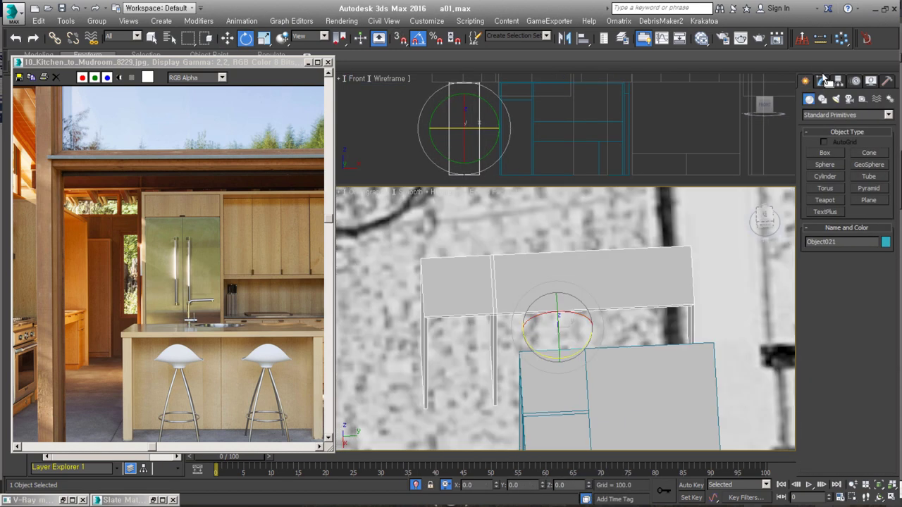
# - Move the table into place among the walls in Top view with snaps on
pyautogui.click(888, 115)
pyautogui.click(853, 264)
pyautogui.press('w')
pyautogui.moveTo(634, 317)
pyautogui.keyDown('alt'); pyautogui.mouseDown(button='middle')
pyautogui.moveTo(799, 238)
pyautogui.moveTo(576, 271)
pyautogui.mouseUp(button='middle'); pyautogui.keyUp('alt')
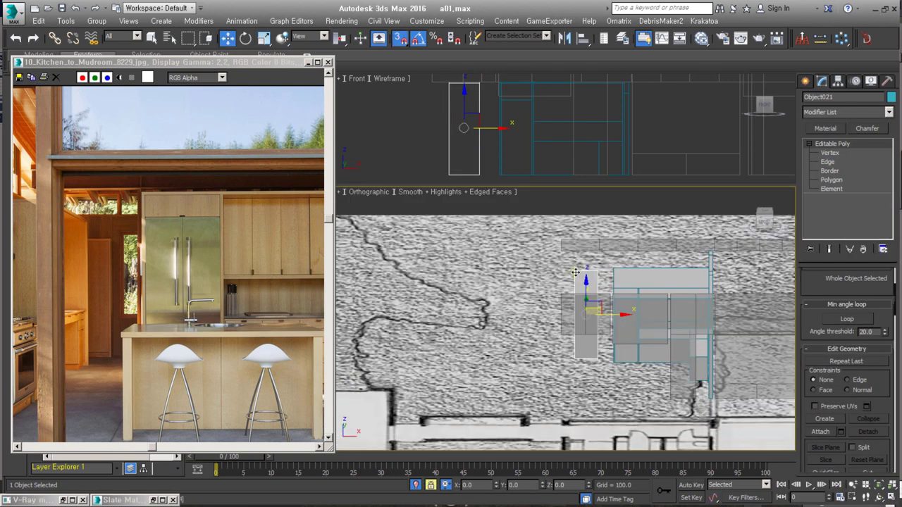
pyautogui.press('t')
pyautogui.press('s')
pyautogui.press('z')
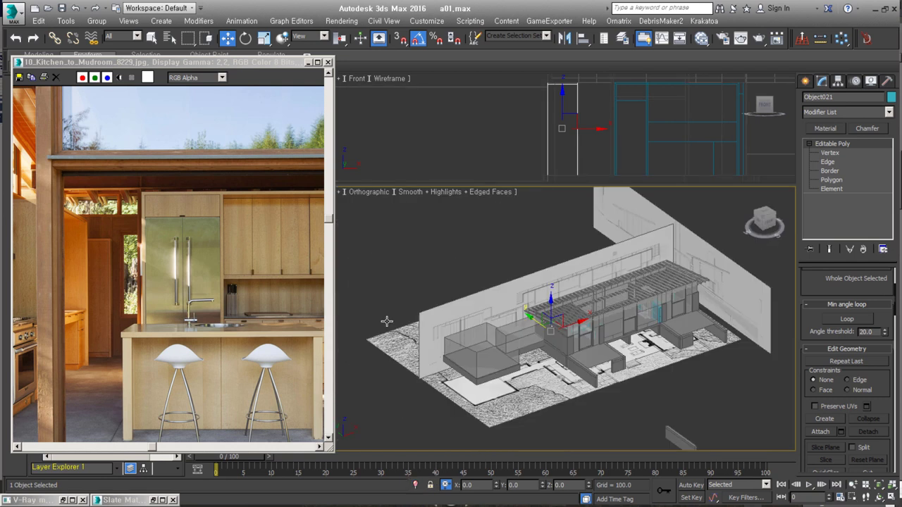
pyautogui.keyDown('alt'); pyautogui.moveTo(556, 393); pyautogui.dragTo(542, 251, button='middle'); pyautogui.keyUp('alt')
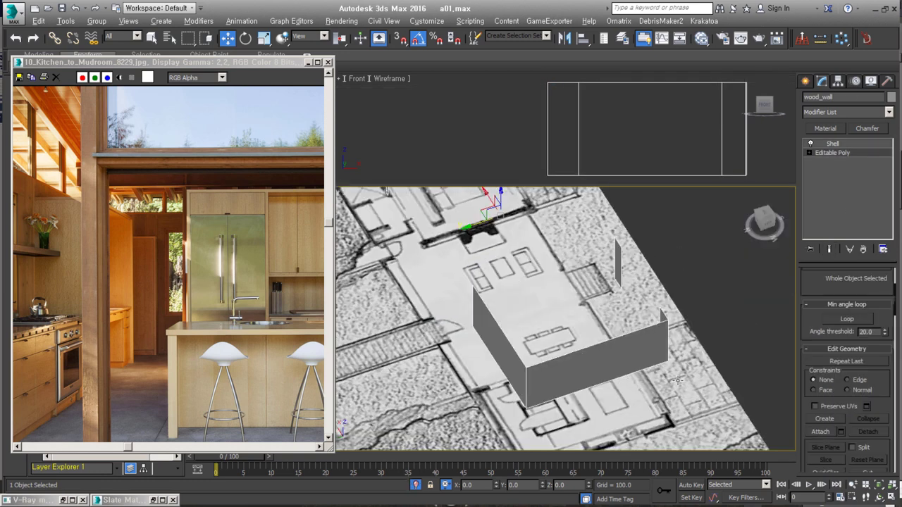
# - Chamfer two sets of wood wall edges to outline the window opening
pyautogui.click(832, 288)
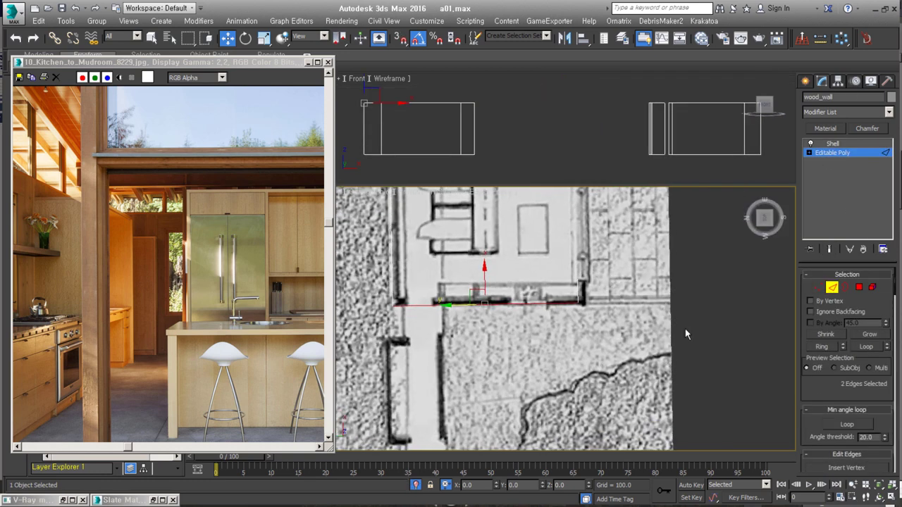
pyautogui.scroll(2, 595, 358)
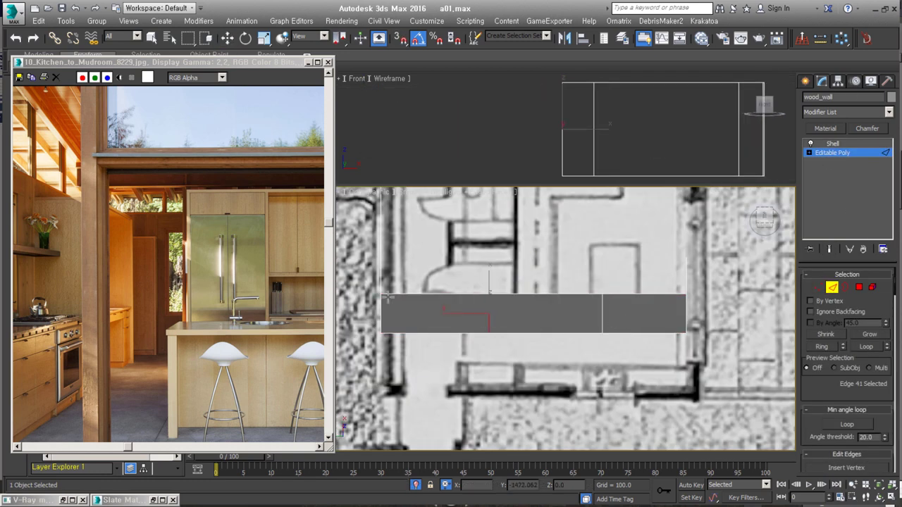
pyautogui.keyDown('alt'); pyautogui.moveTo(442, 352); pyautogui.dragTo(421, 406, button='middle'); pyautogui.keyUp('alt')
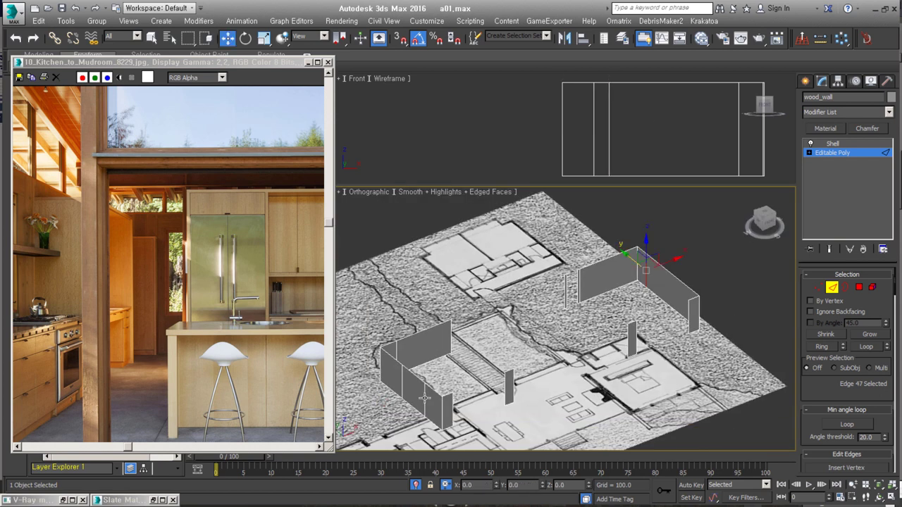
pyautogui.rightClick(493, 292)
pyautogui.click(441, 331)
pyautogui.click(690, 424)
pyautogui.rightClick(503, 292)
pyautogui.click(392, 355)
pyautogui.click(691, 423)
# - Detach the window panel polygons as a new object named side_window
pyautogui.doubleClick(444, 324)
pyautogui.scroll(2, 485, 335)
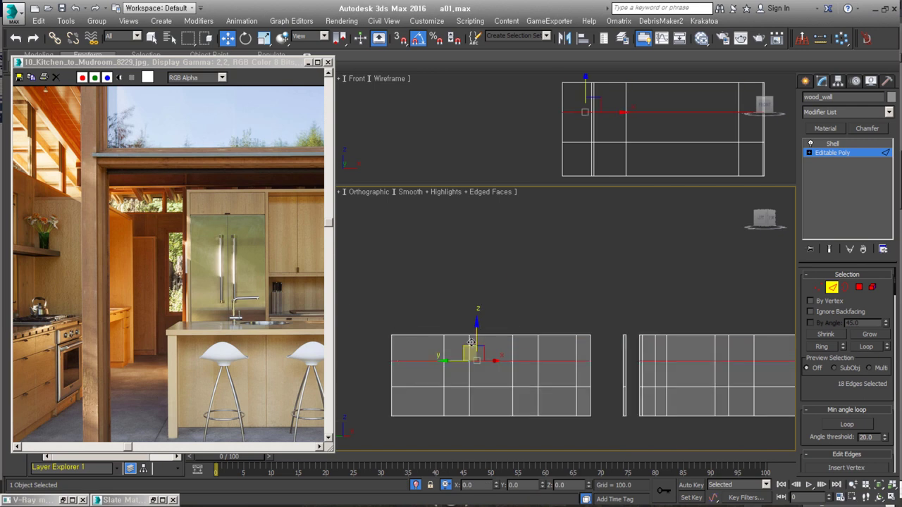
pyautogui.press('4')
pyautogui.moveTo(584, 367)
pyautogui.keyDown('alt'); pyautogui.mouseDown(button='middle')
pyautogui.moveTo(599, 352)
pyautogui.moveTo(578, 339)
pyautogui.mouseUp(button='middle'); pyautogui.keyUp('alt')
pyautogui.rightClick(557, 338)
pyautogui.click(569, 353)
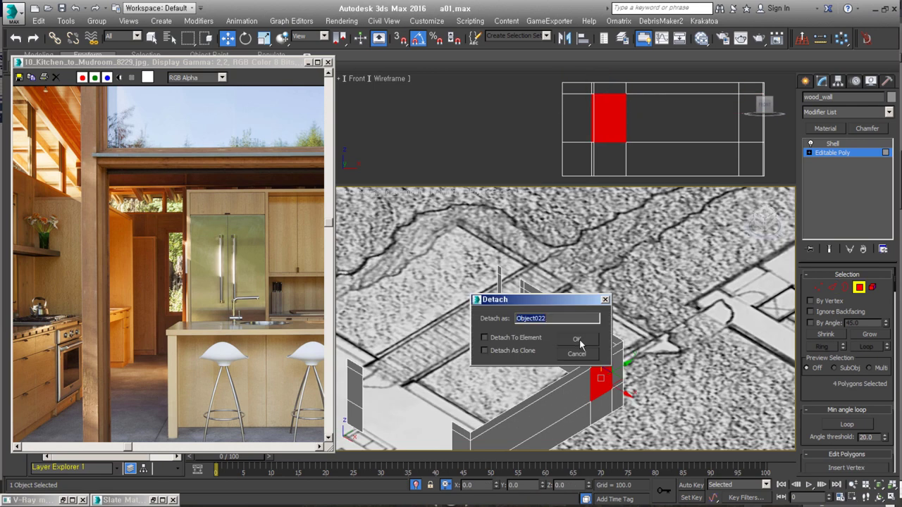
pyautogui.write('_window')
pyautogui.click(577, 340)
# - Isolate side_window and inset all its polygons to form a frame border
pyautogui.hotkey('alt', 'q')
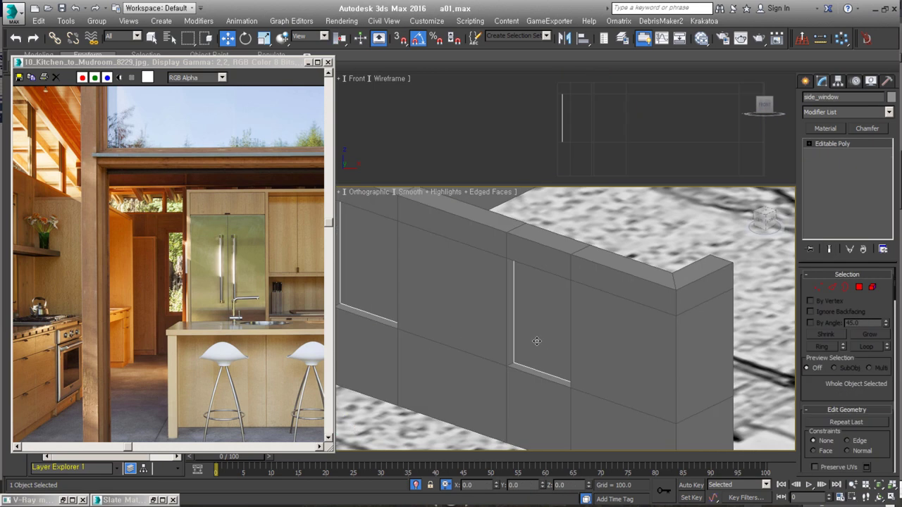
pyautogui.press('4')
pyautogui.hotkey('ctrl', 'a')
pyautogui.rightClick(569, 289)
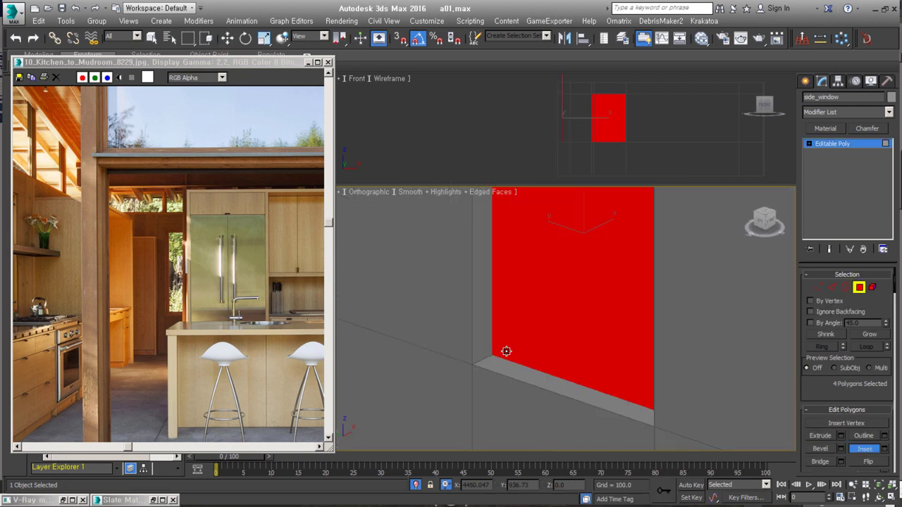
pyautogui.click(514, 358)
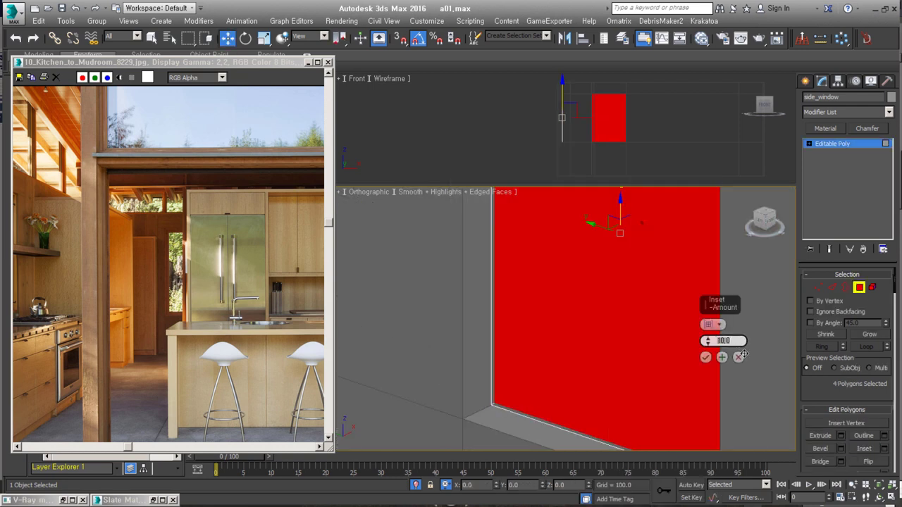
pyautogui.click(705, 357)
pyautogui.keyDown('alt'); pyautogui.moveTo(705, 357); pyautogui.dragTo(618, 294, button='middle'); pyautogui.keyUp('alt')
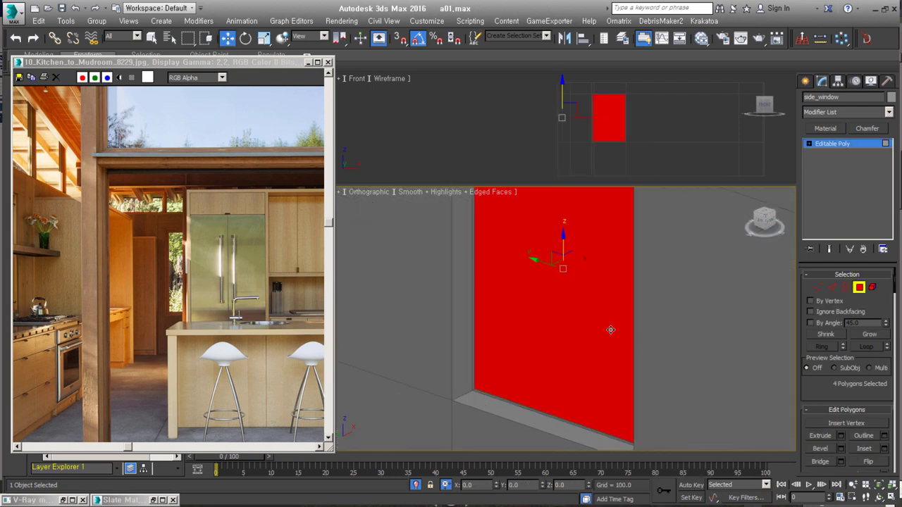
# - Check the door reference photo, then add an Edit Poly modifier to side_window
pyautogui.scroll(3, 563, 332)
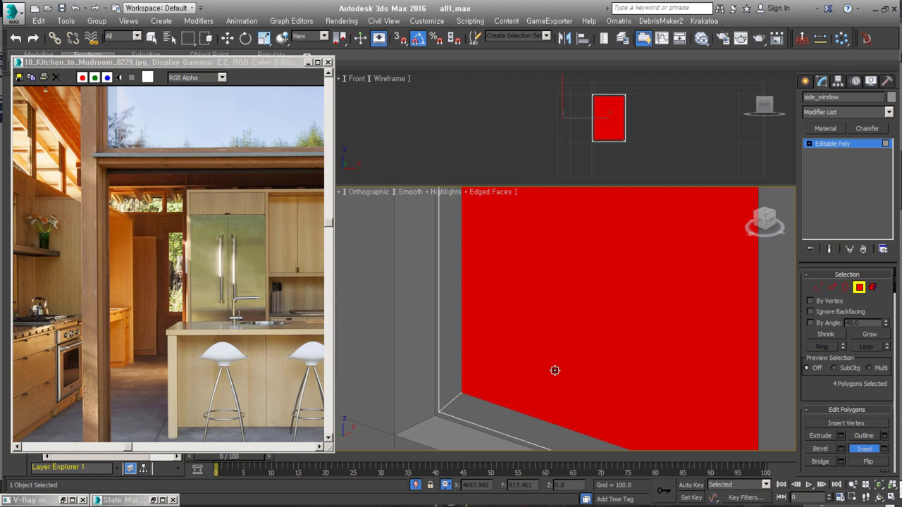
pyautogui.scroll(2, 82, 350)
pyautogui.scroll(4, 176, 312)
pyautogui.moveTo(494, 331)
pyautogui.keyDown('alt'); pyautogui.mouseDown(button='middle')
pyautogui.moveTo(542, 340)
pyautogui.moveTo(550, 366)
pyautogui.mouseUp(button='middle'); pyautogui.keyUp('alt')
pyautogui.moveTo(226, 236); pyautogui.dragTo(197, 306, button='middle')
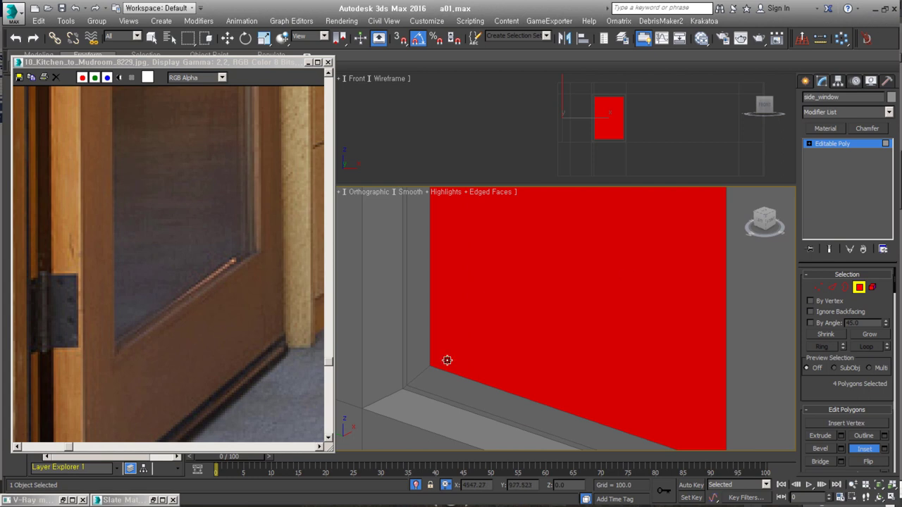
pyautogui.moveTo(117, 387); pyautogui.dragTo(131, 300, button='middle')
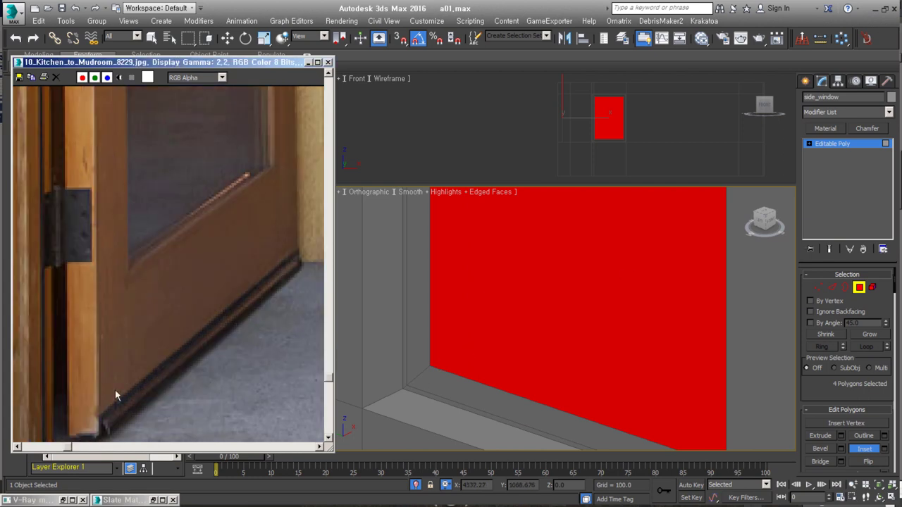
pyautogui.keyDown('alt'); pyautogui.moveTo(628, 262); pyautogui.dragTo(668, 345, button='middle'); pyautogui.keyUp('alt')
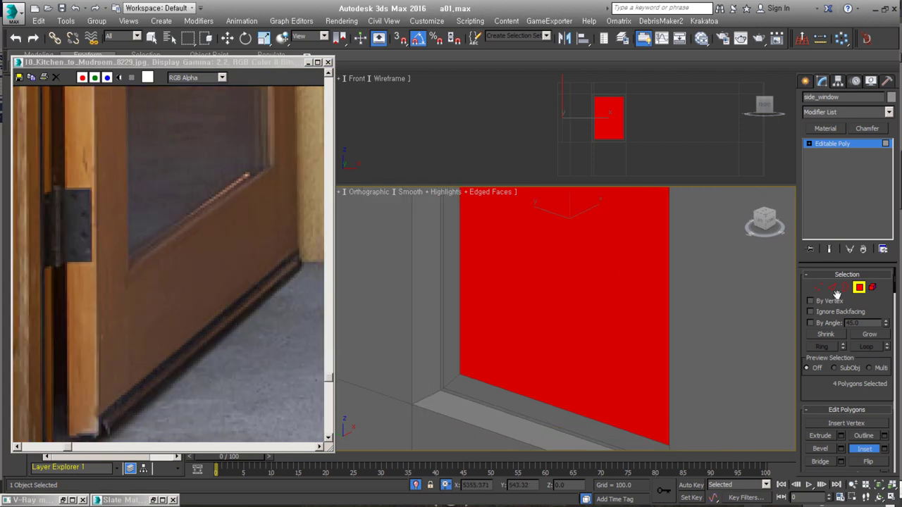
pyautogui.hotkey('ctrl', 'e')
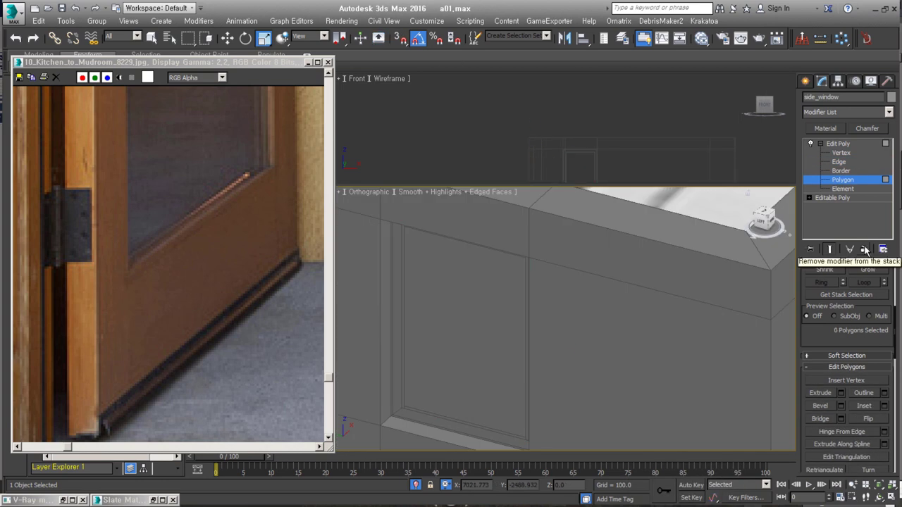
# - Remove the Edit Poly modifier and give the glass and frame pieces Shell thickness
pyautogui.click(865, 249)
pyautogui.press('F3')
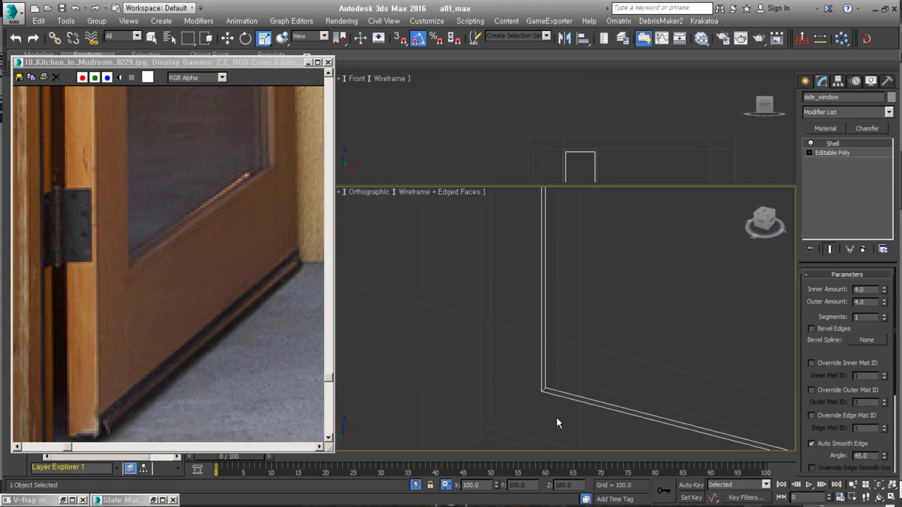
pyautogui.press('Delete')
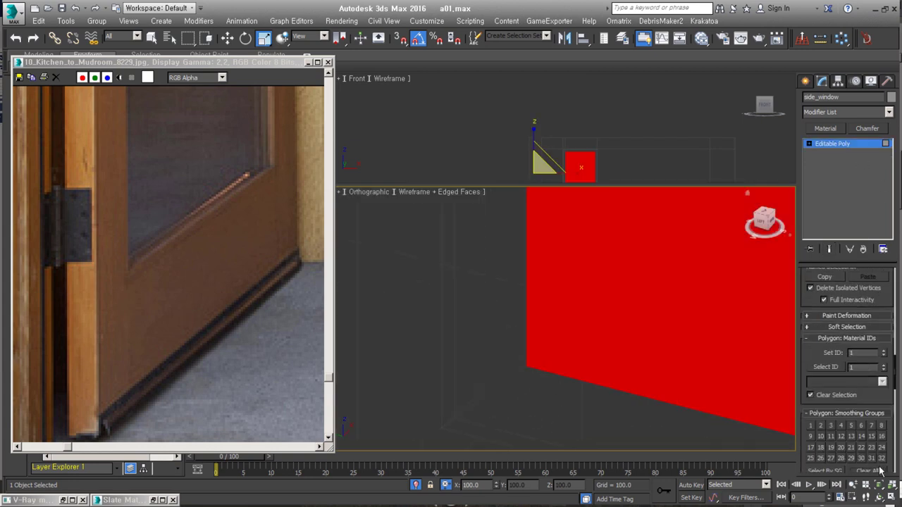
pyautogui.click(825, 128)
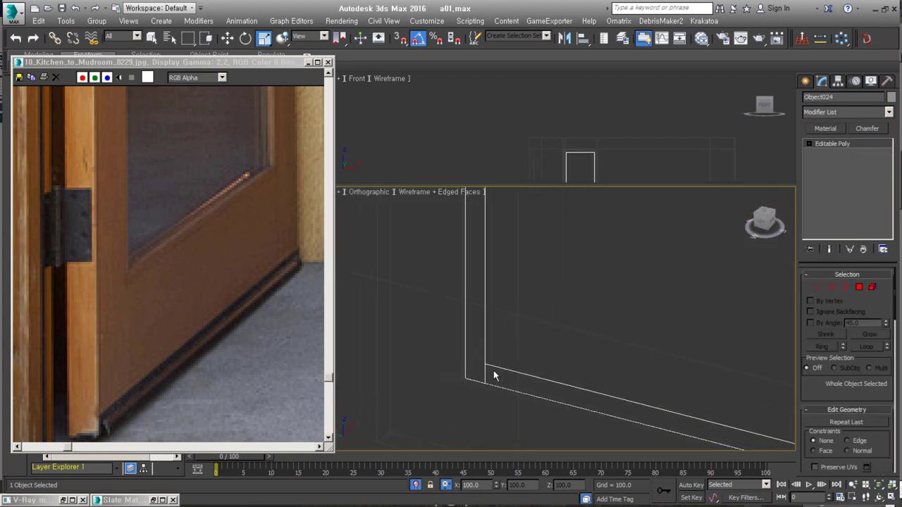
pyautogui.hotkey('ctrl', 'z')
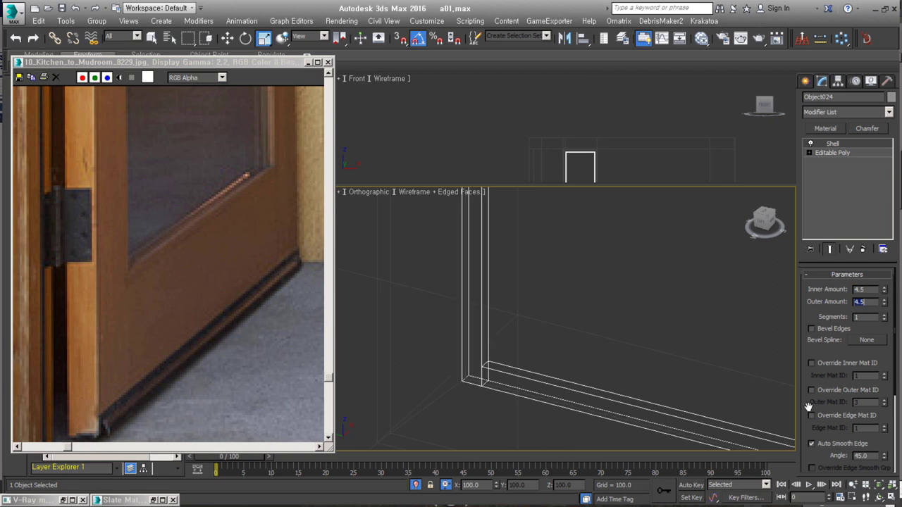
pyautogui.click(829, 437)
pyautogui.press('Delete')
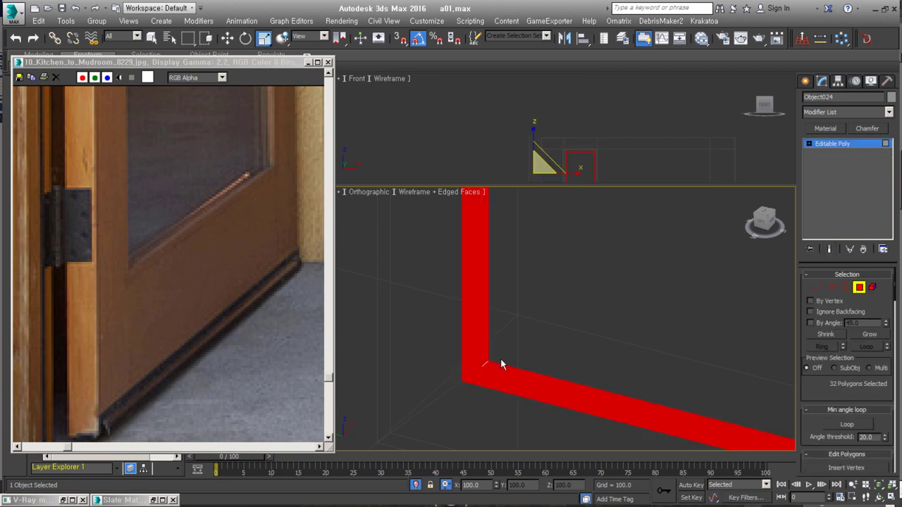
pyautogui.hotkey('ctrl', 'z')
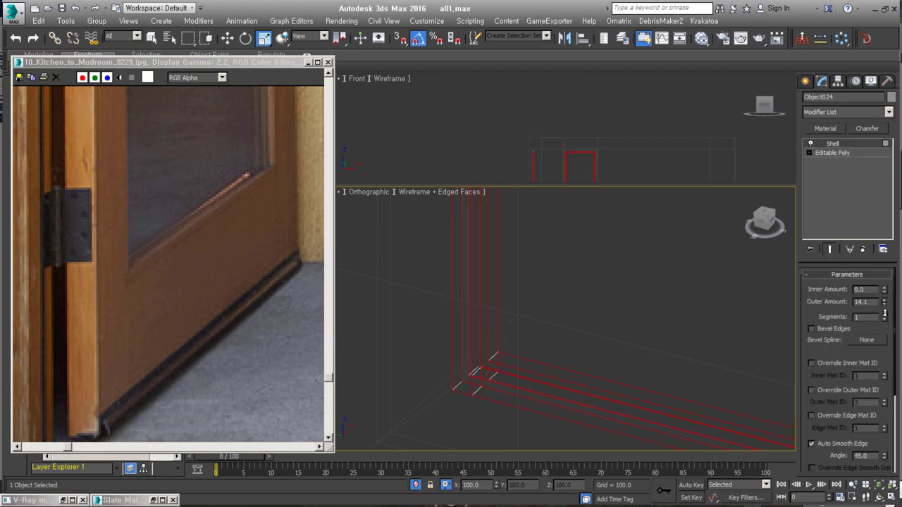
pyautogui.hotkey('ctrl', 'z')
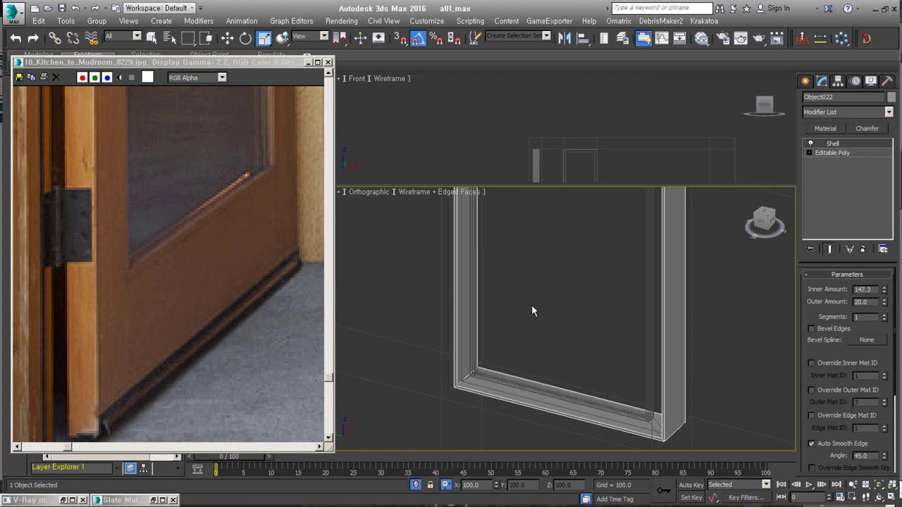
pyautogui.scroll(-8, 442, 394)
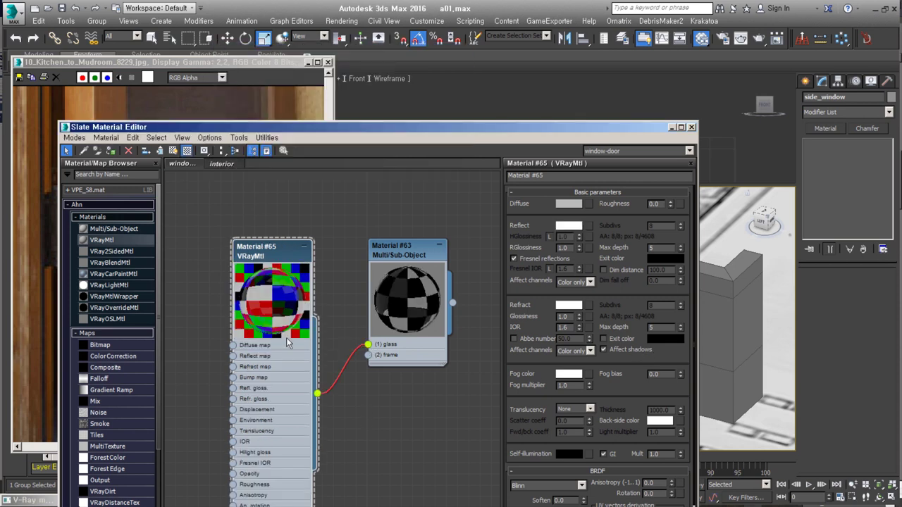
# - Delete Material #65, wire Glass:Basic into slot 1 and a new VRayMtl into slot 2
pyautogui.moveTo(293, 340); pyautogui.dragTo(263, 220)
pyautogui.press('Delete')
pyautogui.scroll(-5, 115, 399)
pyautogui.scroll(-5, 114, 399)
pyautogui.scroll(-3, 115, 399)
pyautogui.moveTo(115, 415)
pyautogui.mouseDown()
pyautogui.moveTo(331, 296)
pyautogui.moveTo(381, 352)
pyautogui.mouseUp()
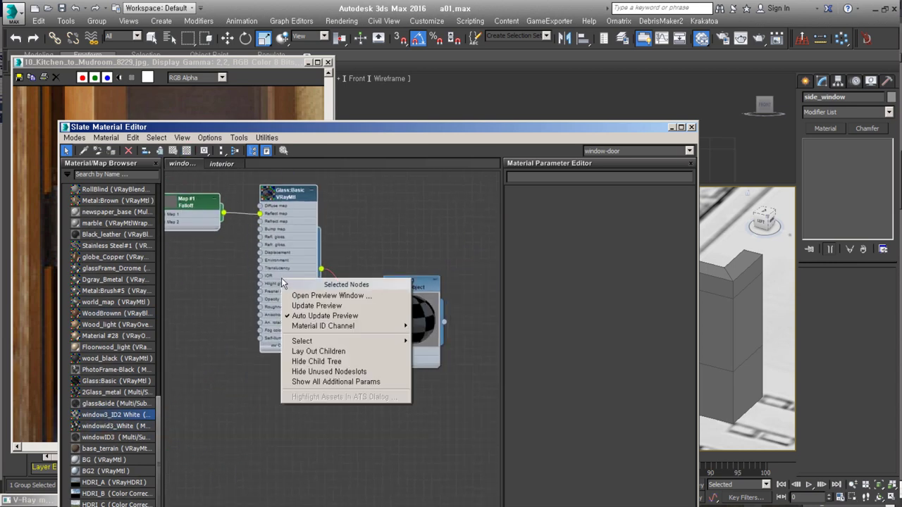
pyautogui.scroll(10, 115, 353)
pyautogui.moveTo(102, 240); pyautogui.dragTo(383, 359)
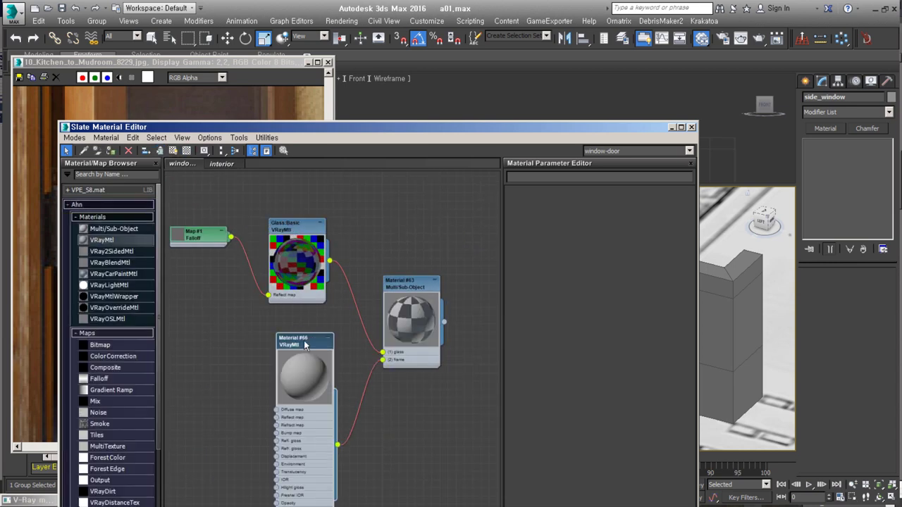
# - Give the frame material a joycg_Floorwood2.jpg diffuse bitmap and show it in the viewport
pyautogui.moveTo(324, 359); pyautogui.dragTo(351, 337, button='middle')
pyautogui.moveTo(98, 345); pyautogui.dragTo(224, 373)
pyautogui.click(174, 43)
pyautogui.click(90, 52)
pyautogui.doubleClick(117, 125)
pyautogui.doubleClick(115, 149)
pyautogui.click(275, 85)
pyautogui.doubleClick(395, 167)
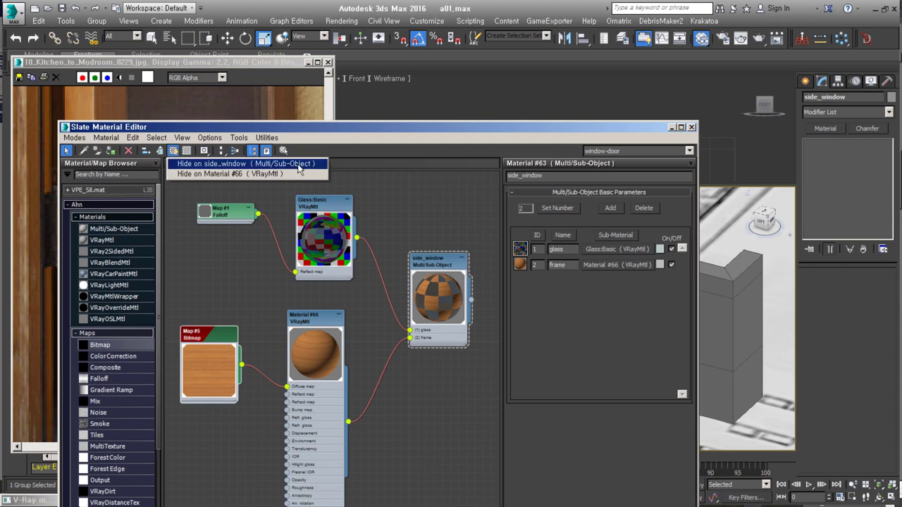
pyautogui.click(670, 127)
pyautogui.hotkey('alt', 'q')
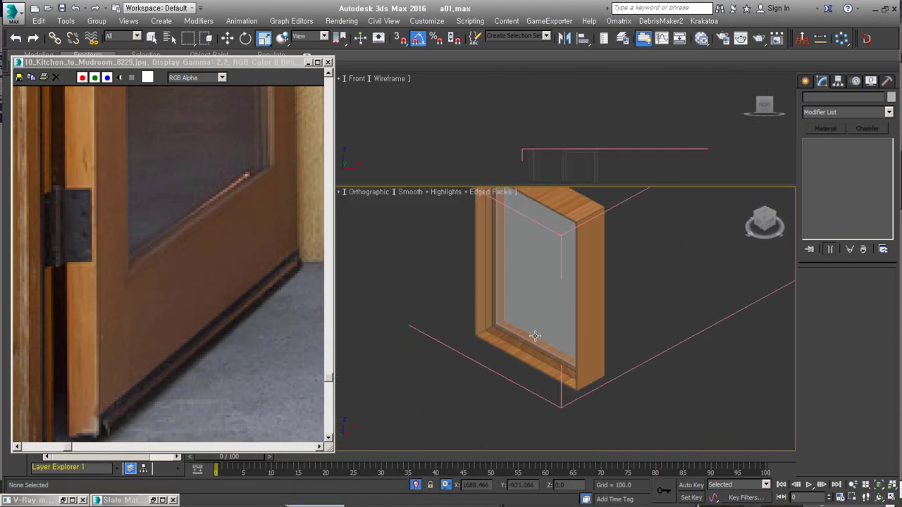
# - Apply Unwrap UVW to the three window pieces from the Modifier List
pyautogui.scroll(-5, 488, 381)
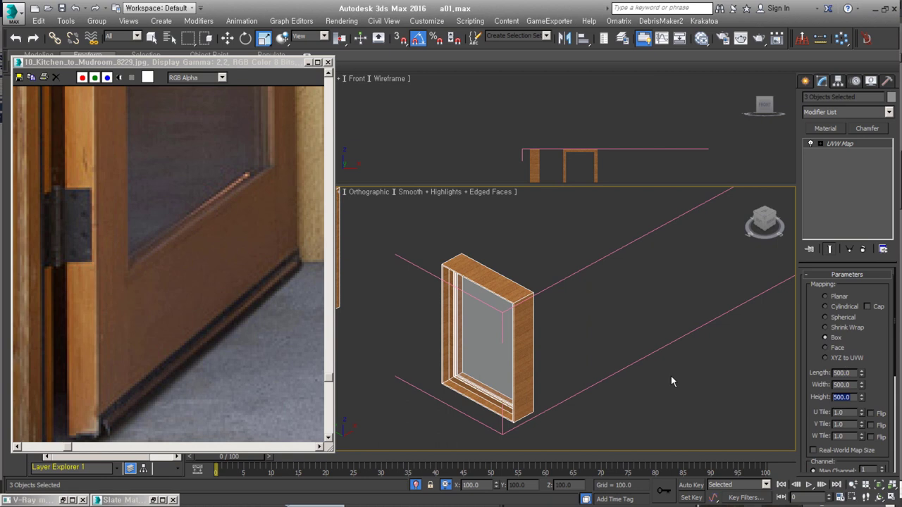
pyautogui.scroll(-3, 630, 367)
pyautogui.scroll(10, 474, 384)
pyautogui.click(845, 112)
pyautogui.click(832, 269)
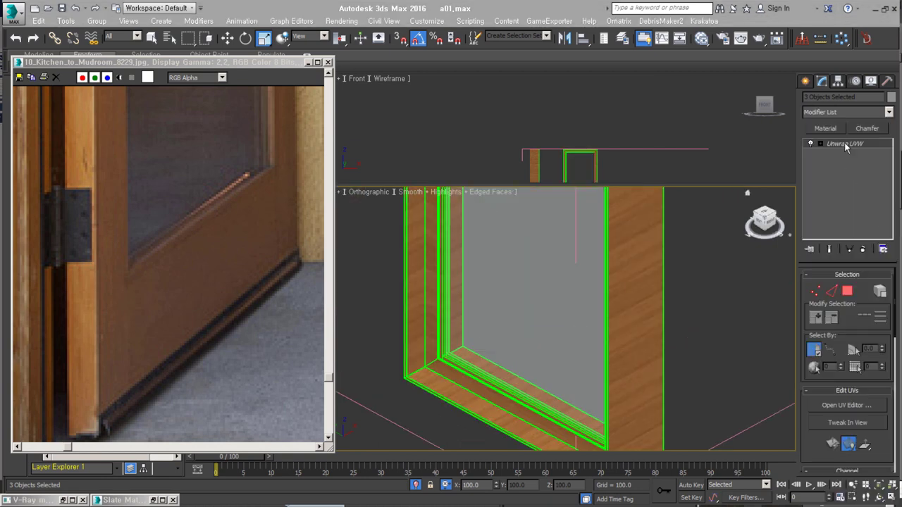
# - Add UVW Xform, Unwrap UVW, UVW Map and Vol. Select buttons to the modifier set
pyautogui.click(883, 250)
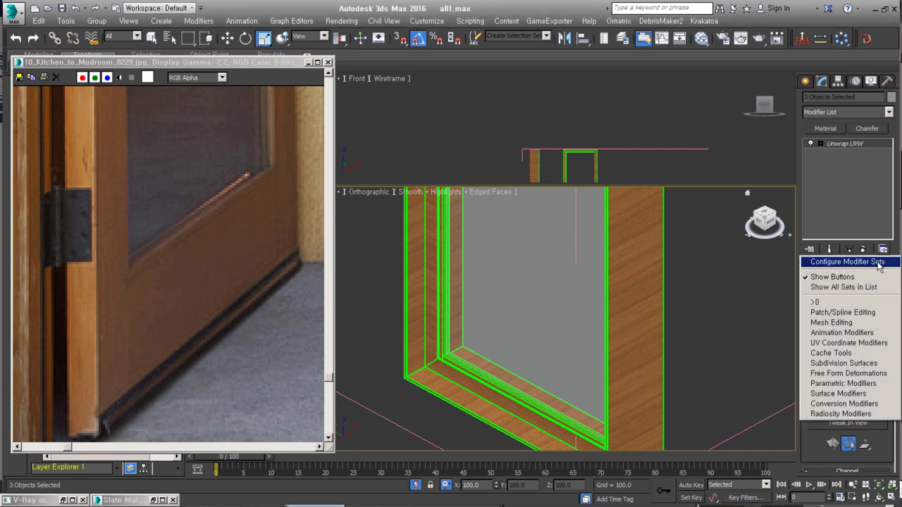
pyautogui.click(836, 262)
pyautogui.scroll(-10, 451, 340)
pyautogui.scroll(-10, 452, 339)
pyautogui.scroll(10, 443, 296)
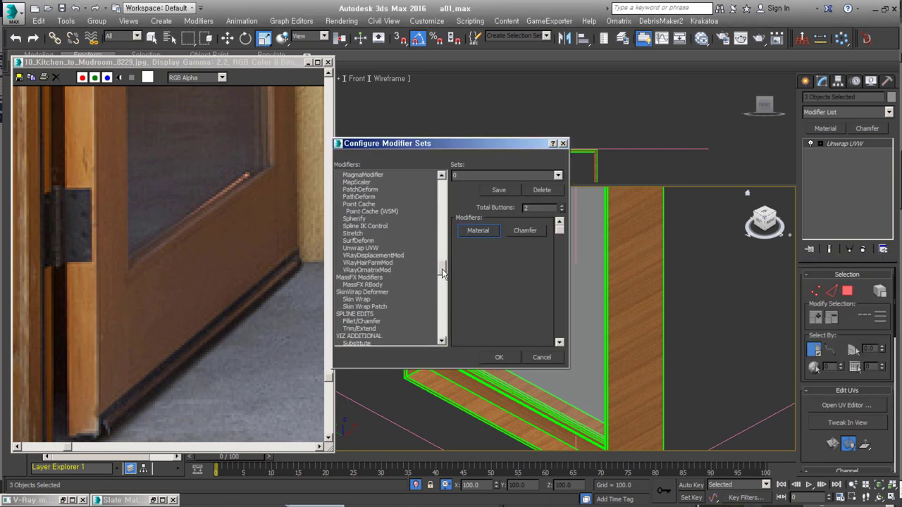
pyautogui.scroll(-1, 435, 265)
pyautogui.scroll(5, 444, 266)
pyautogui.click(364, 242)
pyautogui.scroll(4, 444, 232)
pyautogui.moveTo(356, 175); pyautogui.dragTo(478, 260)
pyautogui.click(499, 357)
# - Select the window's polygons and pack all UV shells together in the UV editor
pyautogui.press('z')
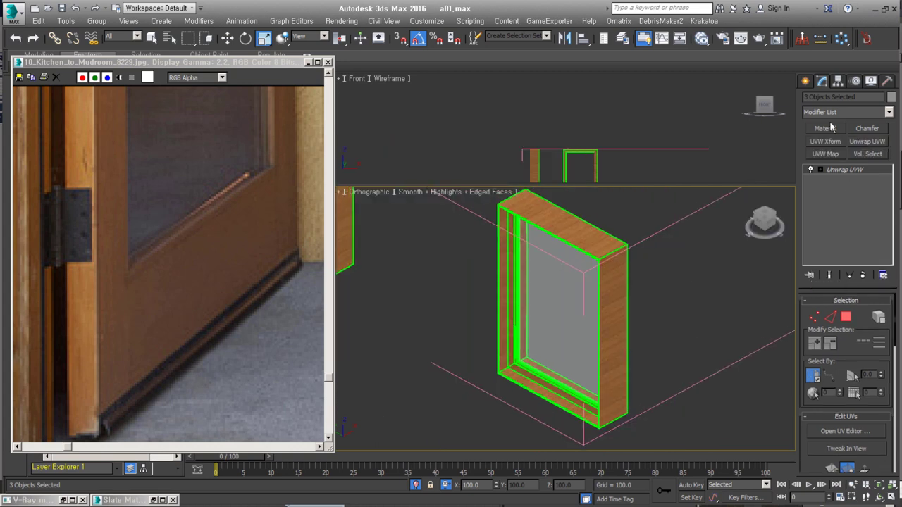
pyautogui.click(847, 318)
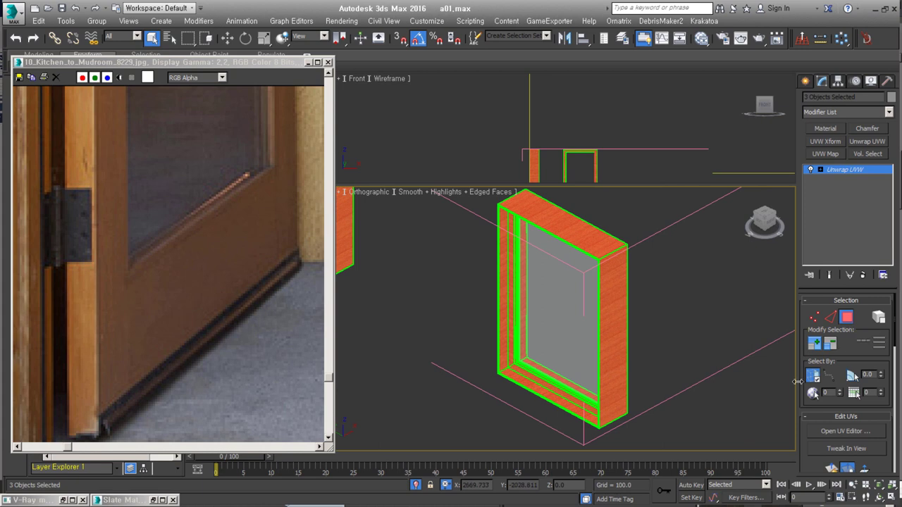
pyautogui.click(846, 431)
pyautogui.click(334, 397)
# - Zoom over to the window frame and select a single frame piece
pyautogui.scroll(3, 189, 292)
pyautogui.scroll(3, 189, 291)
pyautogui.scroll(3, 189, 291)
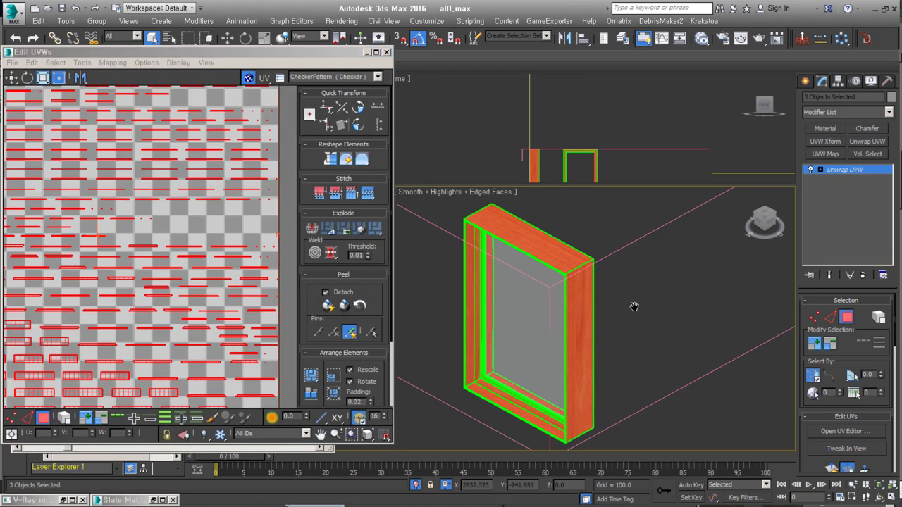
pyautogui.moveTo(635, 306); pyautogui.dragTo(670, 302, button='middle')
pyautogui.scroll(3, 669, 308)
pyautogui.scroll(2, 650, 329)
pyautogui.scroll(-3, 249, 278)
pyautogui.scroll(-3, 250, 278)
pyautogui.scroll(-1, 250, 279)
pyautogui.scroll(3, 134, 259)
pyautogui.scroll(2, 133, 259)
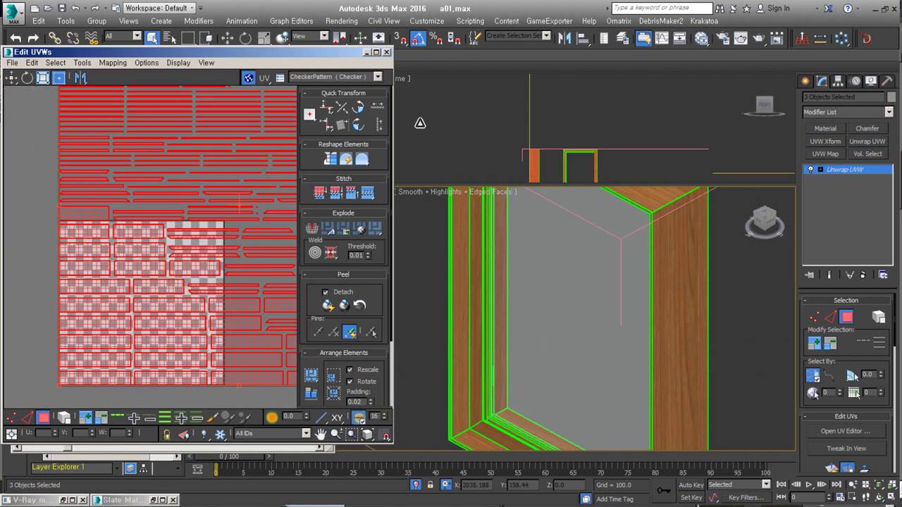
pyautogui.scroll(2, 133, 259)
pyautogui.scroll(-2, 681, 370)
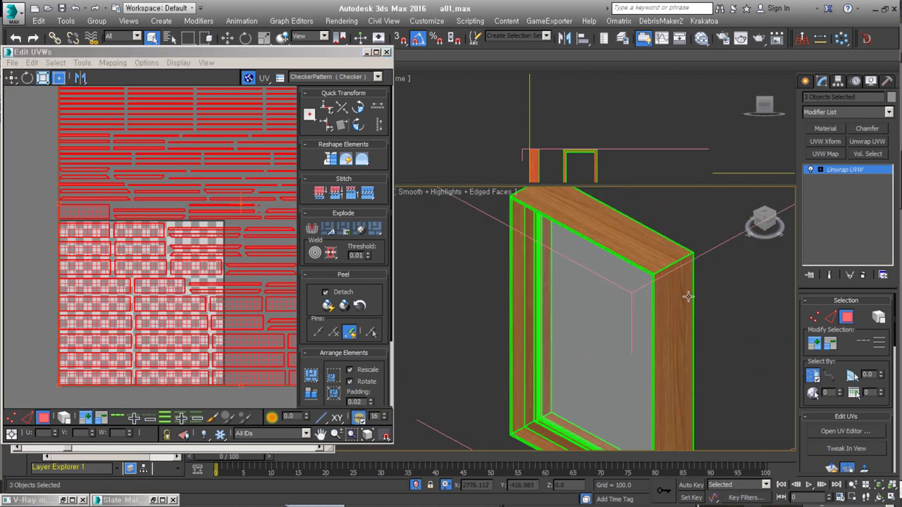
pyautogui.scroll(-2, 664, 323)
pyautogui.click(661, 327)
# - Chamfer the 128 selected window frame edges with amount 1.5 and tension 0.9
pyautogui.scroll(4, 585, 372)
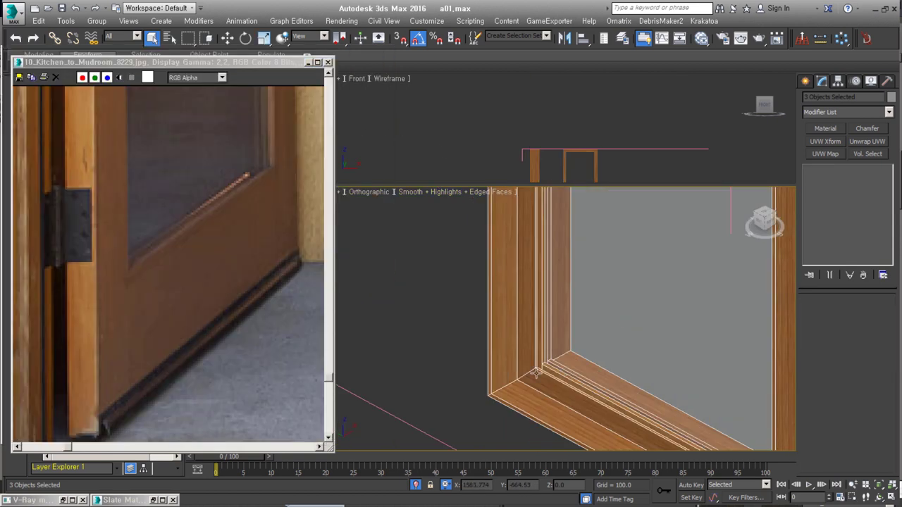
pyautogui.scroll(2, 661, 353)
pyautogui.keyDown('alt'); pyautogui.moveTo(694, 392); pyautogui.dragTo(707, 340, button='middle'); pyautogui.keyUp('alt')
pyautogui.hotkey('ctrl', 'shift', 'c')
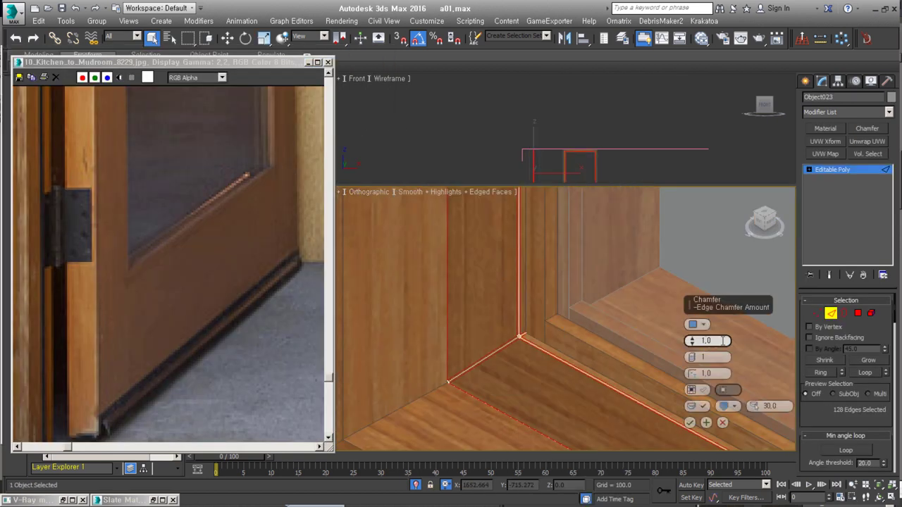
pyautogui.scroll(2, 538, 335)
pyautogui.moveTo(705, 374); pyautogui.dragTo(718, 394)
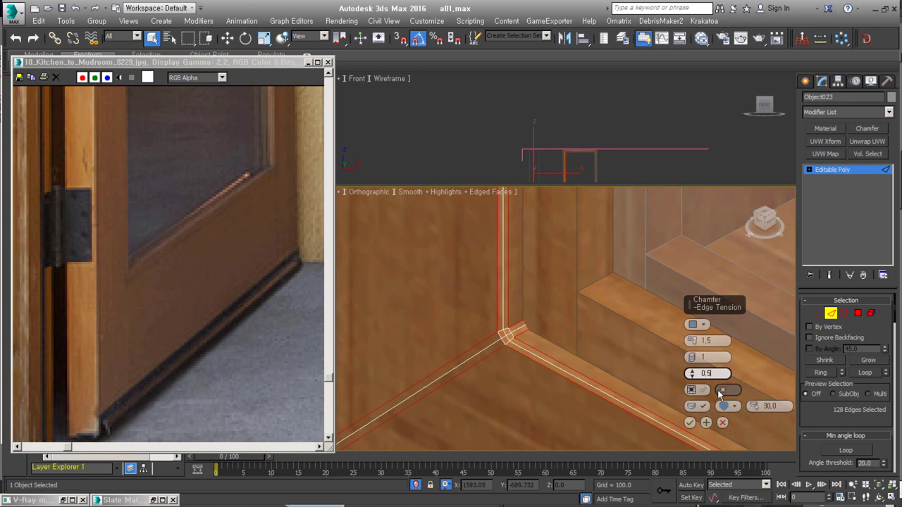
pyautogui.keyDown('alt'); pyautogui.moveTo(553, 388); pyautogui.dragTo(698, 403, button='middle'); pyautogui.keyUp('alt')
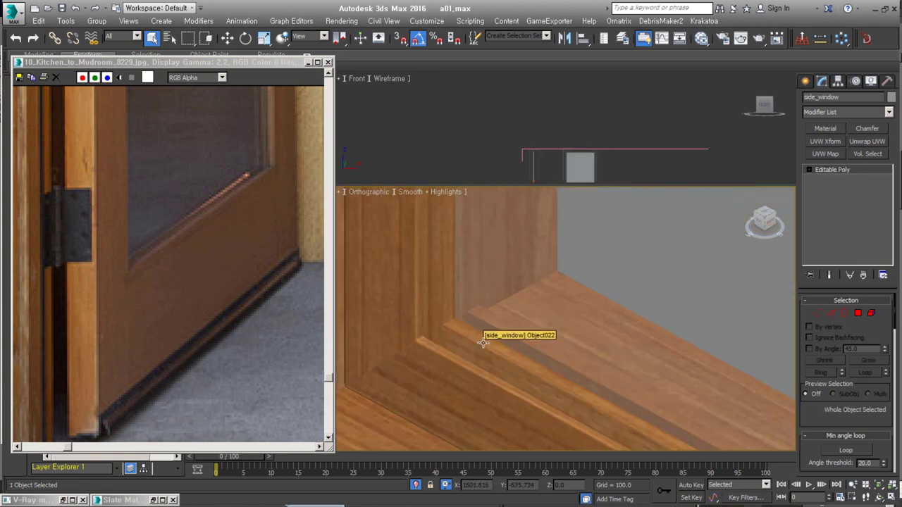
pyautogui.keyDown('alt'); pyautogui.moveTo(602, 348); pyautogui.dragTo(578, 358, button='middle'); pyautogui.keyUp('alt')
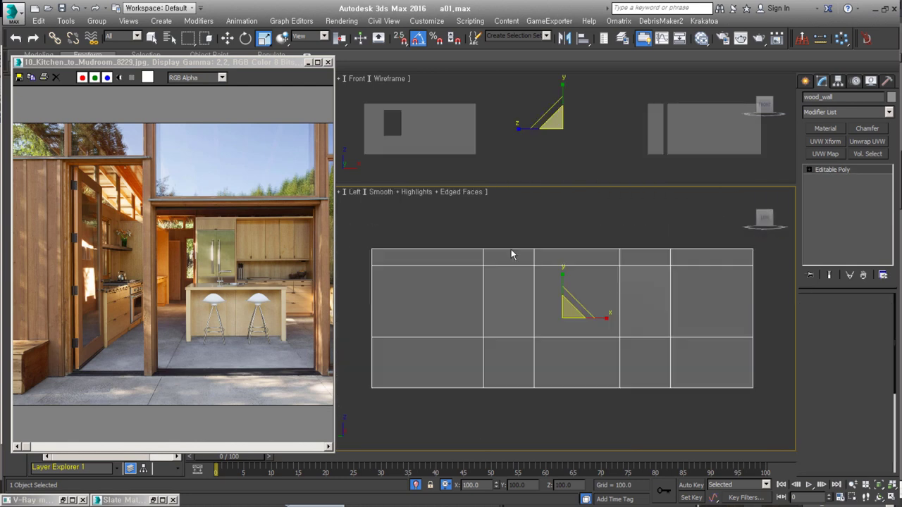
# - Extrude the selected wood_wall polygons to form the L-shaped wall
pyautogui.press('1')
pyautogui.press('w')
pyautogui.press('4')
pyautogui.rightClick(613, 240)
pyautogui.click(516, 286)
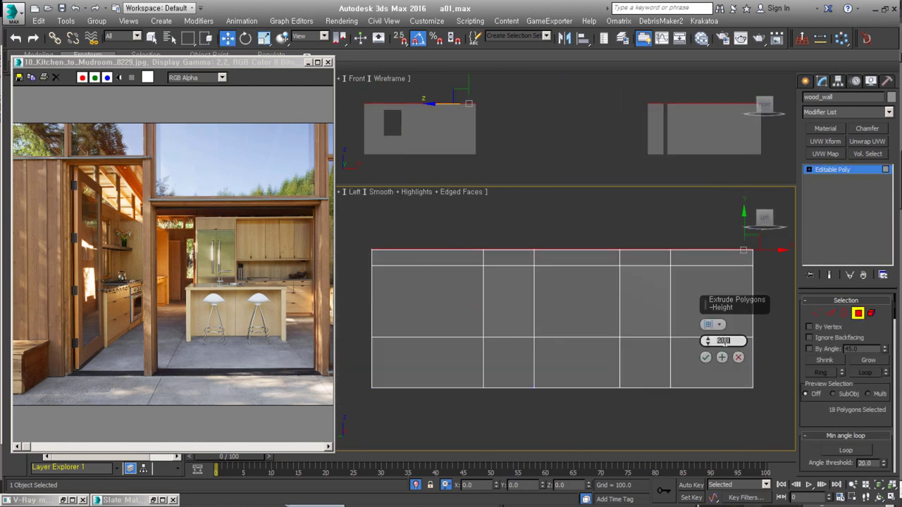
pyautogui.click(733, 356)
pyautogui.moveTo(751, 340)
pyautogui.keyDown('alt'); pyautogui.mouseDown(button='middle')
pyautogui.moveTo(577, 374)
pyautogui.moveTo(598, 343)
pyautogui.mouseUp(button='middle'); pyautogui.keyUp('alt')
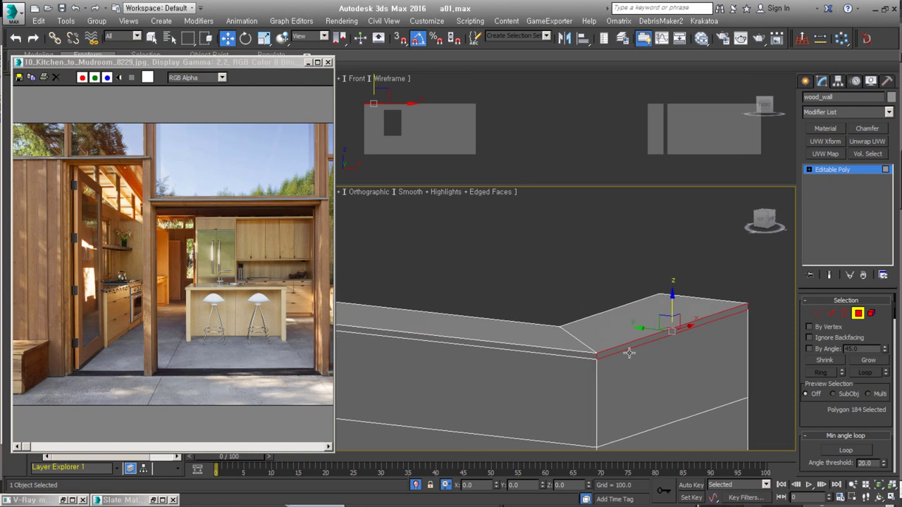
# - Select the loop of polygons running along the top of the wall
pyautogui.click(705, 353)
pyautogui.click(691, 325)
pyautogui.keyDown('shift'); pyautogui.click(691, 324); pyautogui.keyUp('shift')
pyautogui.scroll(-3, 690, 324)
pyautogui.moveTo(549, 280); pyautogui.dragTo(650, 348, button='middle')
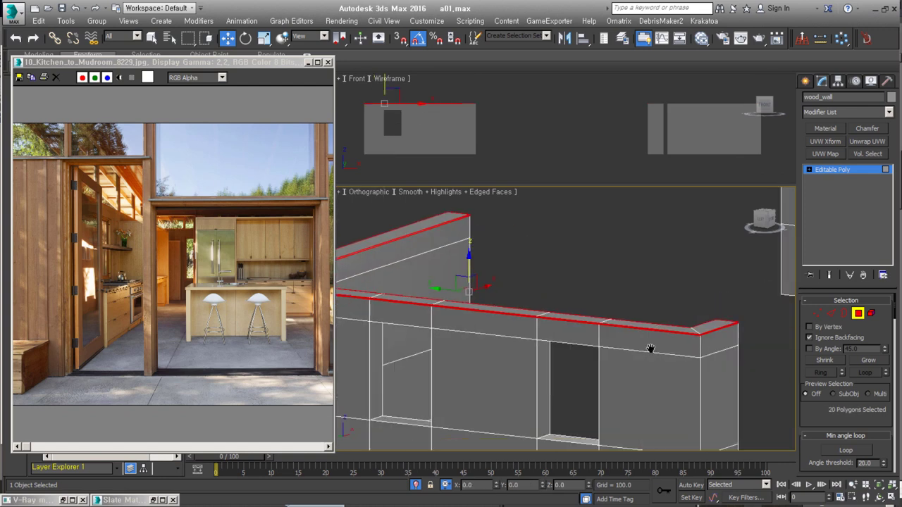
pyautogui.keyDown('alt'); pyautogui.moveTo(705, 324); pyautogui.dragTo(512, 262, button='middle'); pyautogui.keyUp('alt')
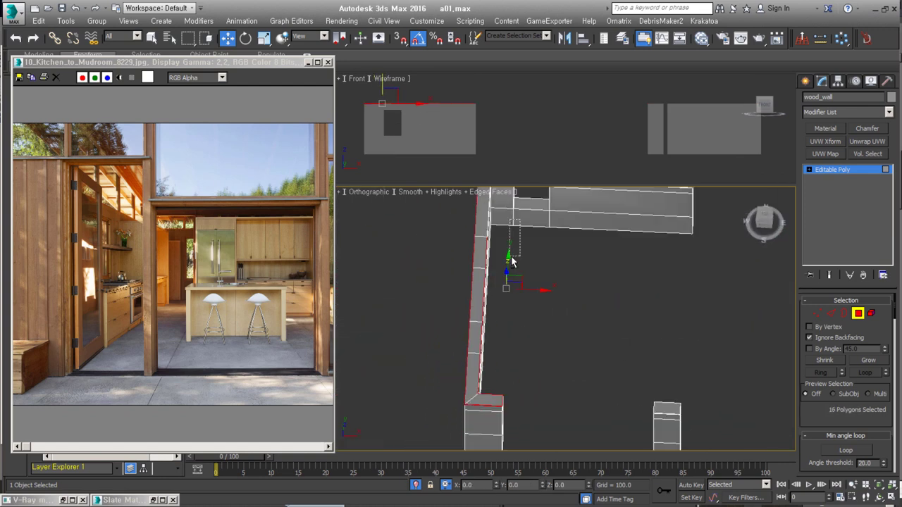
pyautogui.scroll(3, 486, 361)
pyautogui.moveTo(536, 366)
pyautogui.keyDown('alt'); pyautogui.mouseDown(button='middle')
pyautogui.moveTo(634, 360)
pyautogui.moveTo(607, 338)
pyautogui.mouseUp(button='middle'); pyautogui.keyUp('alt')
pyautogui.scroll(2, 649, 360)
pyautogui.scroll(-5, 594, 373)
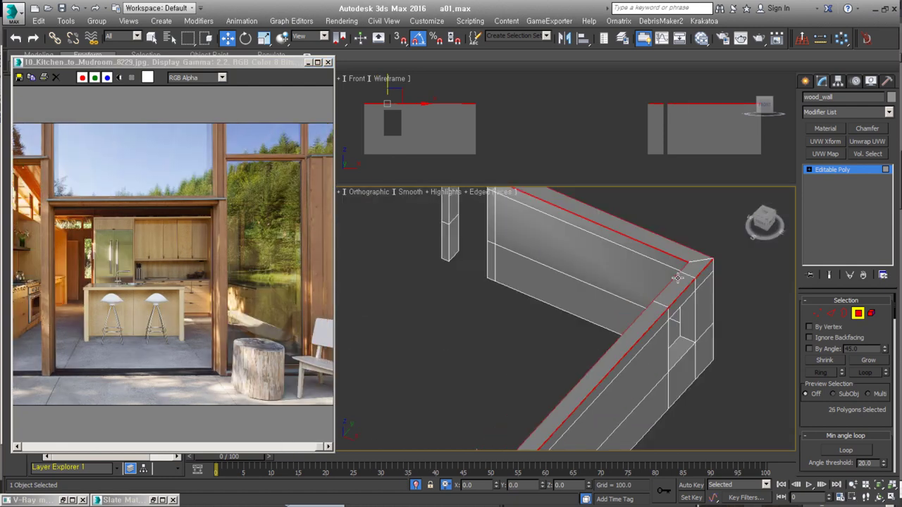
pyautogui.scroll(5, 551, 277)
pyautogui.scroll(-4, 485, 358)
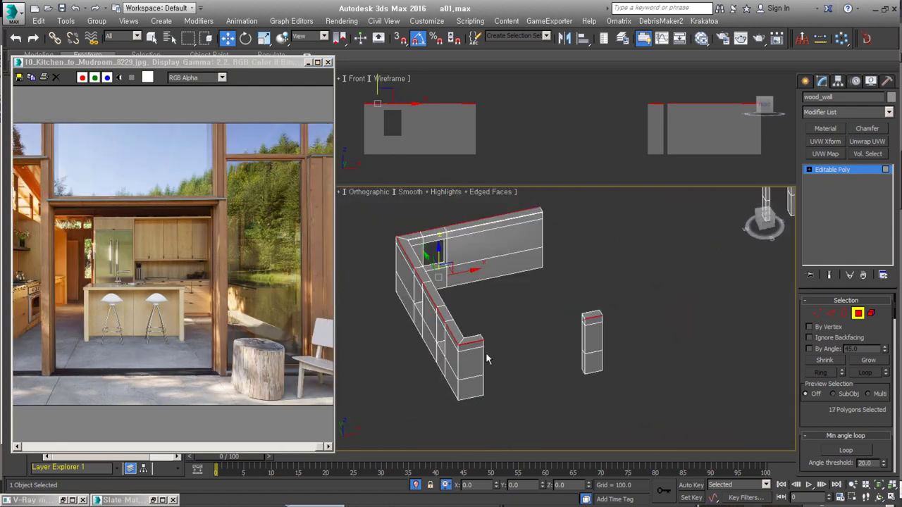
# - Extrude the wall's top polygons into a thin trim strip, checking it in wireframe
pyautogui.rightClick(524, 291)
pyautogui.click(511, 317)
pyautogui.keyDown('alt'); pyautogui.moveTo(687, 334); pyautogui.dragTo(376, 387, button='middle'); pyautogui.keyUp('alt')
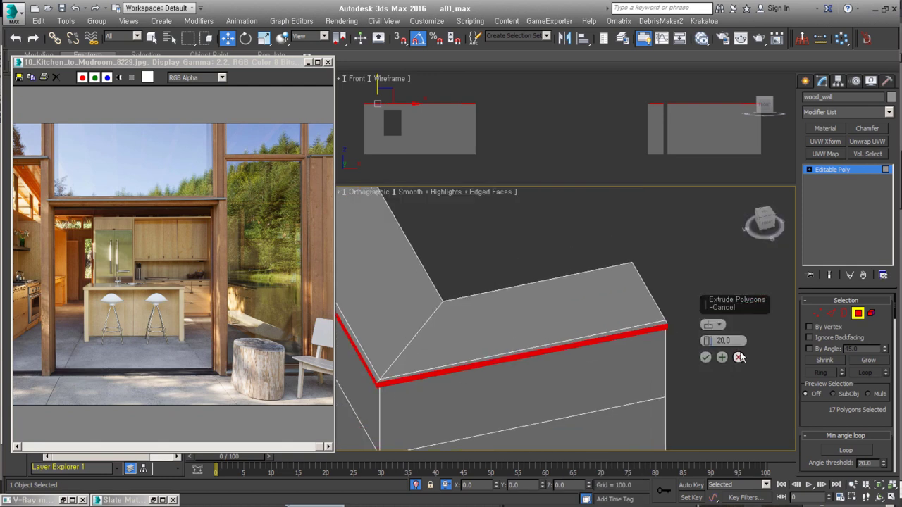
pyautogui.scroll(-5, 846, 352)
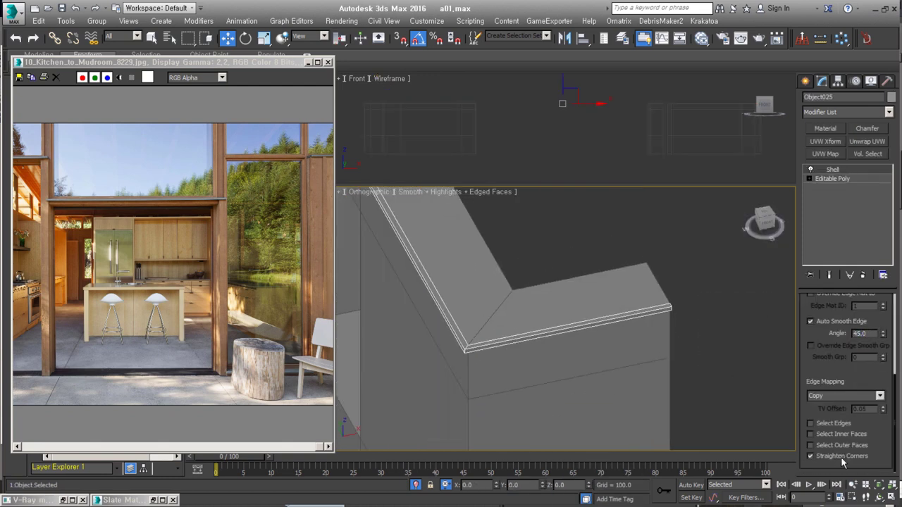
pyautogui.keyDown('alt'); pyautogui.moveTo(493, 352); pyautogui.dragTo(580, 397, button='middle'); pyautogui.keyUp('alt')
pyautogui.press('F3')
pyautogui.scroll(-3, 564, 317)
# - Attach the shelled trim strip back into wood_wall and exit sub-object editing
pyautogui.click(820, 425)
pyautogui.press('4')
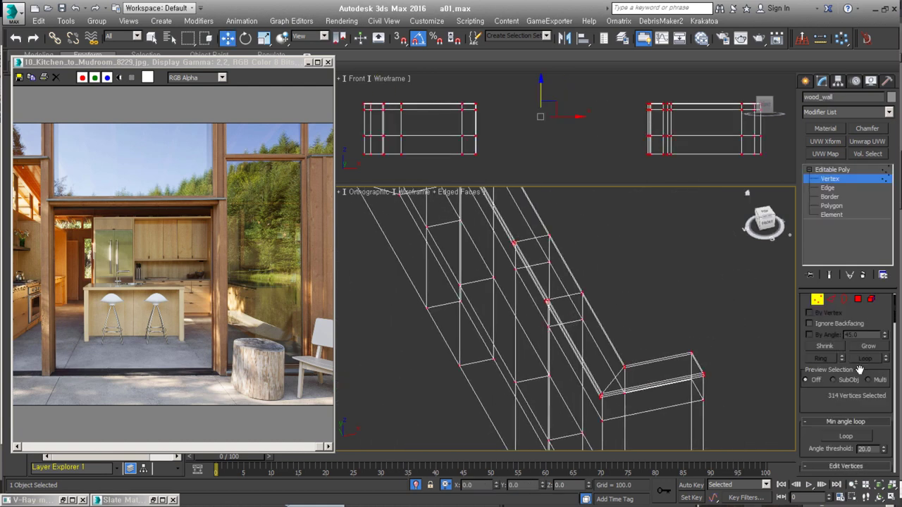
pyautogui.scroll(-3, 651, 317)
pyautogui.press('l')
pyautogui.hotkey('ctrl', 'a')
pyautogui.press('Return')
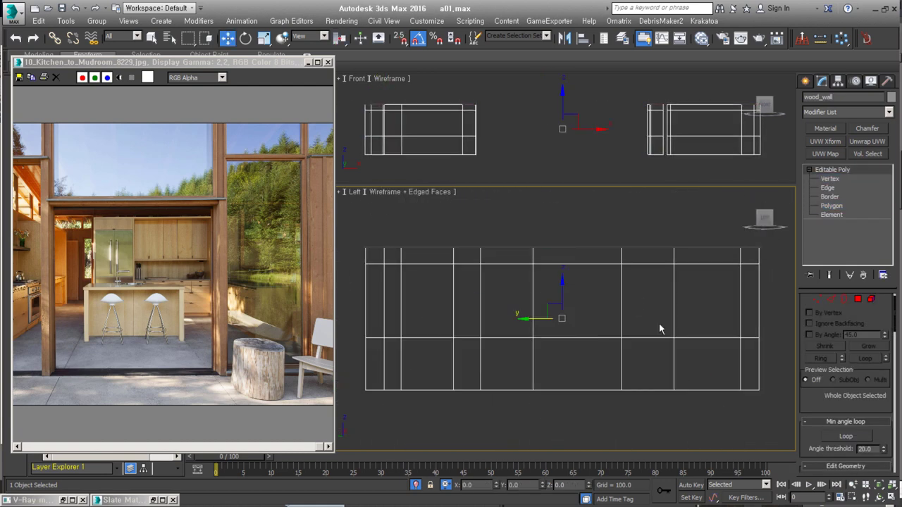
pyautogui.keyDown('alt'); pyautogui.moveTo(659, 328); pyautogui.dragTo(578, 334, button='middle'); pyautogui.keyUp('alt')
pyautogui.press('F3')
pyautogui.moveTo(620, 296); pyautogui.dragTo(658, 236, button='middle')
# - Place a tall thin Box post (width 30) against the wall opening
pyautogui.scroll(-3, 658, 236)
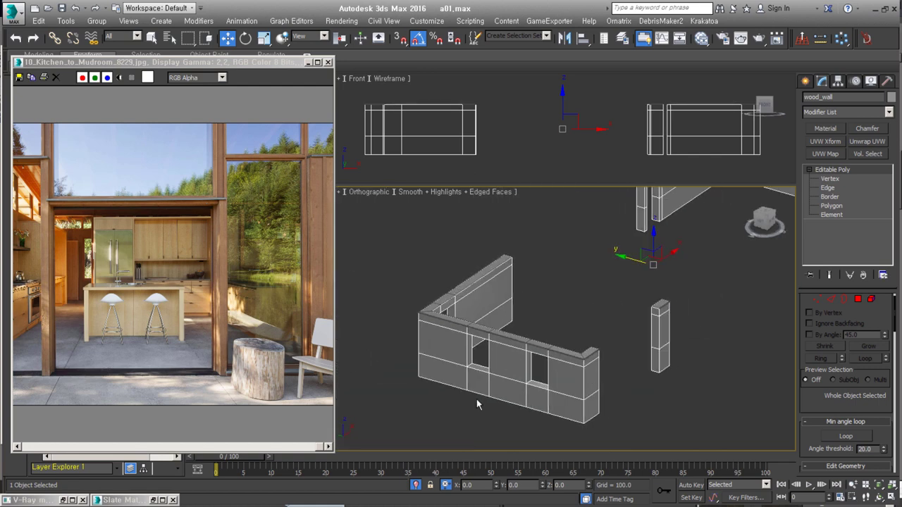
pyautogui.click(59, 167)
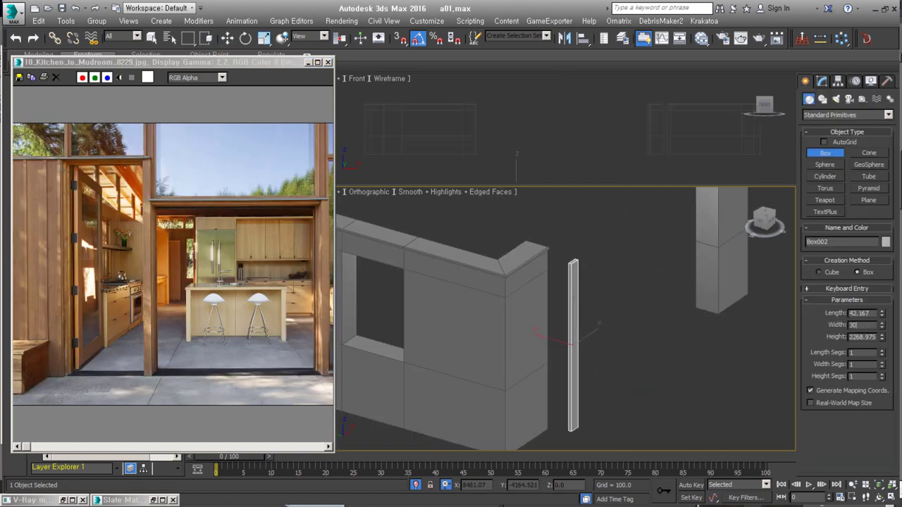
pyautogui.click(570, 433)
pyautogui.scroll(-2, 550, 405)
pyautogui.press('w')
pyautogui.scroll(-3, 550, 406)
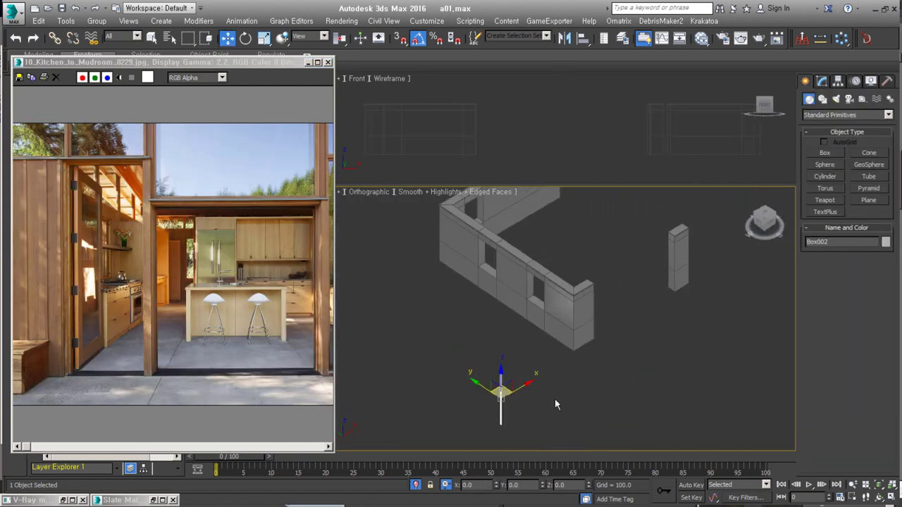
pyautogui.scroll(-2, 515, 377)
# - Convert the post to Editable Poly and snap its vertices into place
pyautogui.press('z')
pyautogui.press('1')
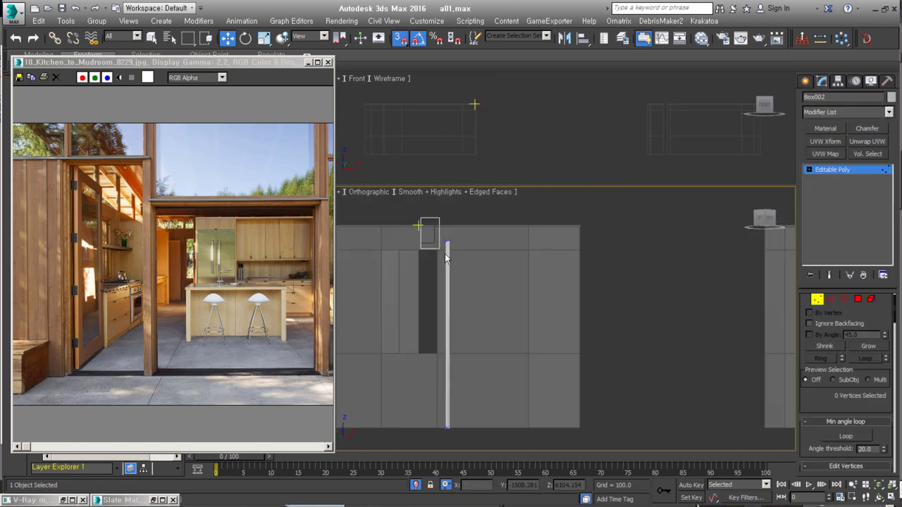
pyautogui.press('s')
pyautogui.scroll(-4, 556, 378)
pyautogui.click(596, 375)
# - Draw a guide Line spline along the walls
pyautogui.press('l')
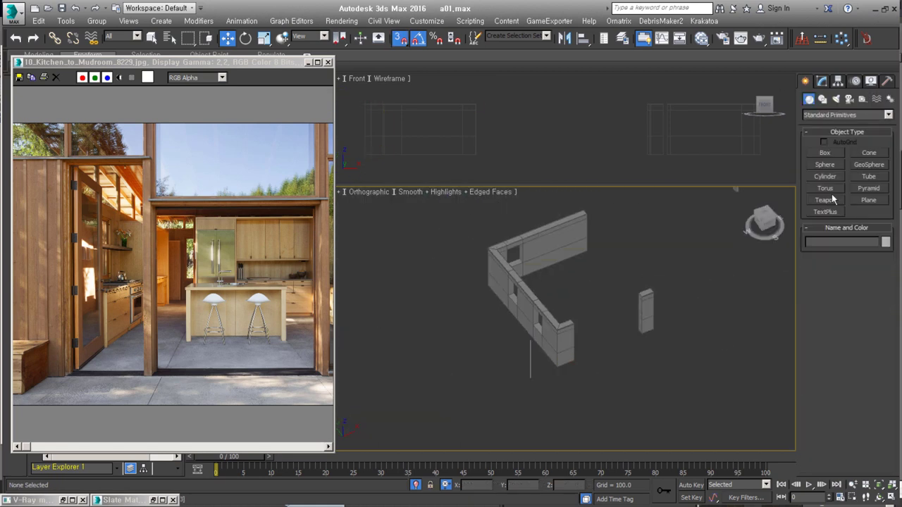
pyautogui.moveTo(503, 336)
pyautogui.keyDown('alt'); pyautogui.mouseDown(button='middle')
pyautogui.moveTo(590, 303)
pyautogui.moveTo(510, 363)
pyautogui.moveTo(501, 348)
pyautogui.moveTo(606, 265)
pyautogui.mouseUp(button='middle'); pyautogui.keyUp('alt')
pyautogui.press('w')
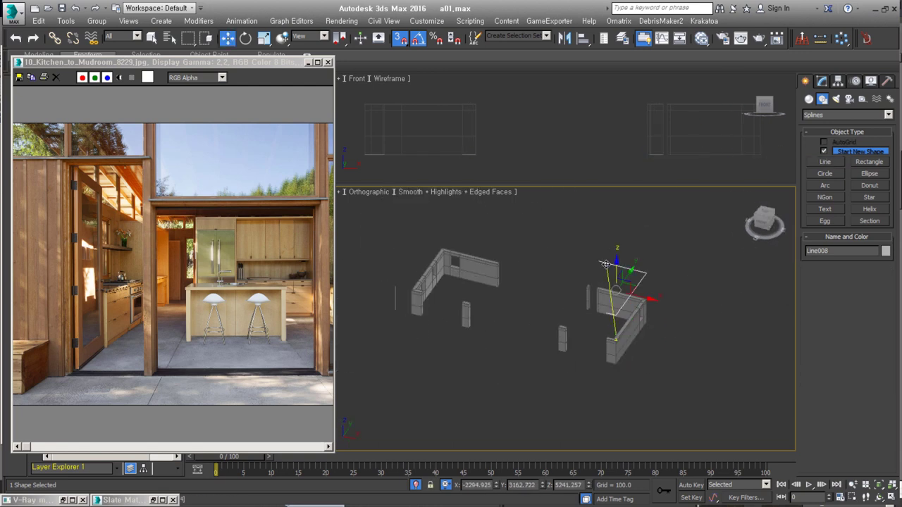
pyautogui.click(822, 82)
pyautogui.click(824, 406)
pyautogui.moveTo(468, 314)
pyautogui.mouseDown(button='middle')
pyautogui.moveTo(520, 325)
pyautogui.moveTo(492, 432)
pyautogui.mouseUp(button='middle')
pyautogui.scroll(3, 516, 319)
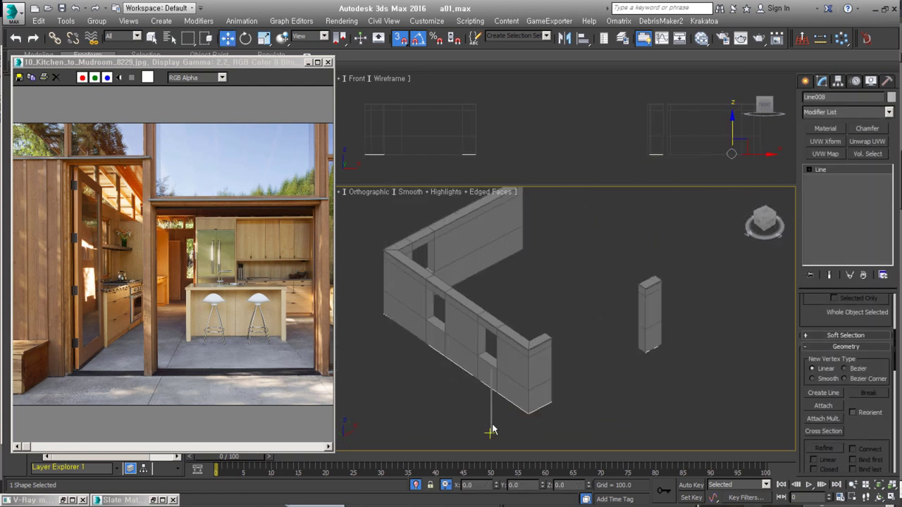
# - Create a RailClone object from the Itoo Software category beside the line
pyautogui.click(806, 81)
pyautogui.click(846, 114)
pyautogui.click(831, 244)
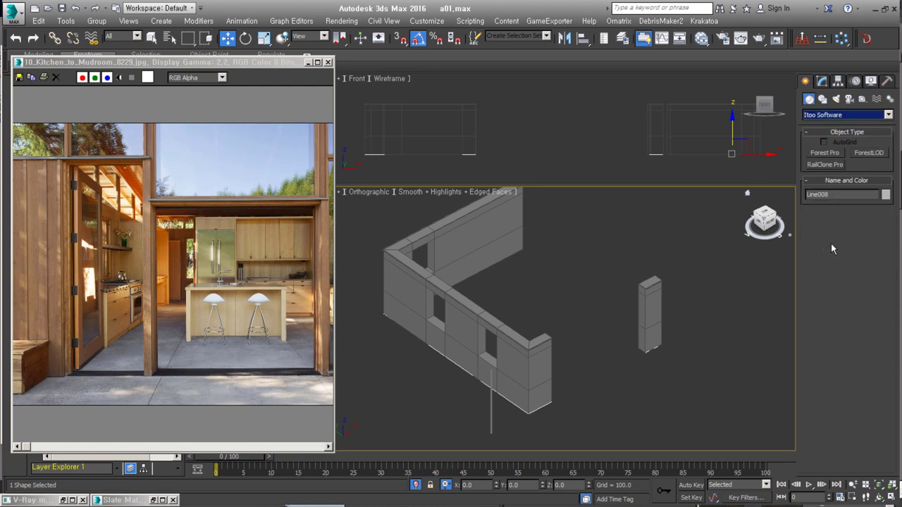
pyautogui.click(664, 359)
pyautogui.keyDown('alt'); pyautogui.moveTo(678, 312); pyautogui.dragTo(656, 375, button='middle'); pyautogui.keyUp('alt')
pyautogui.click(822, 81)
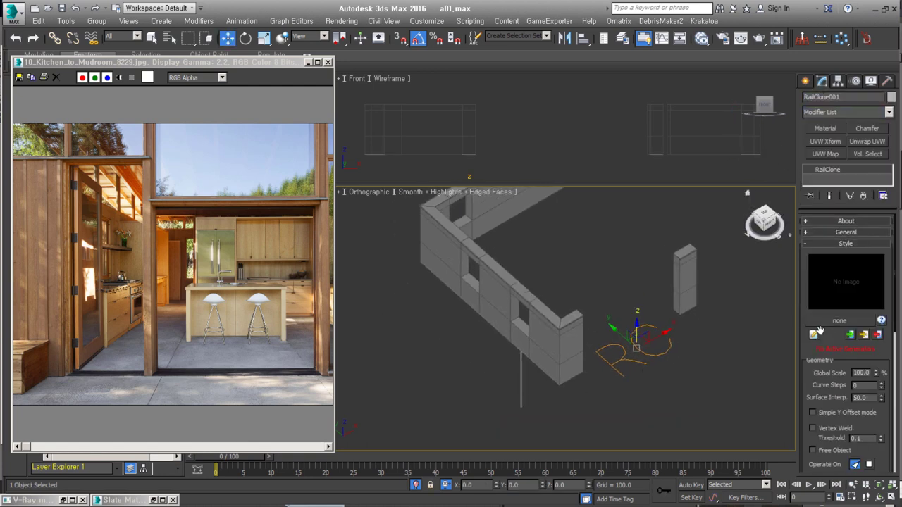
# - Add a Linear 1S generator and the Spline path in the RailClone Style Editor
pyautogui.click(814, 336)
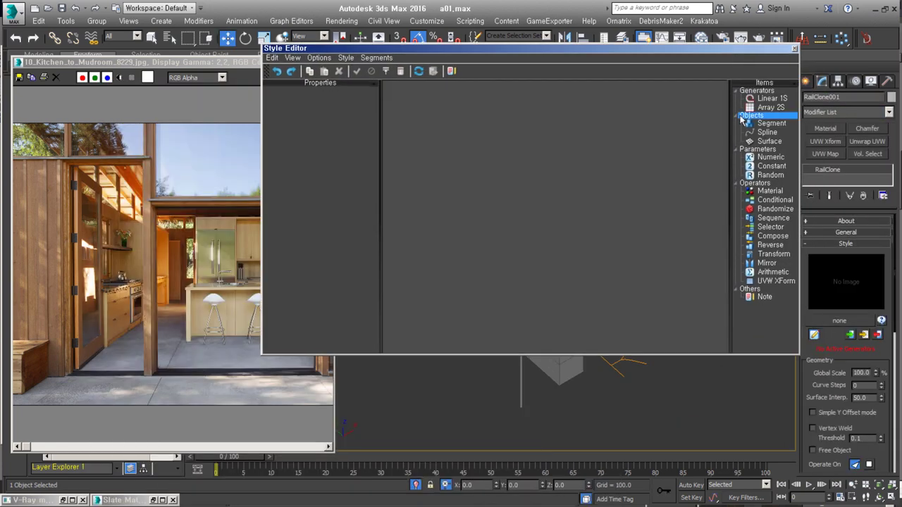
pyautogui.moveTo(781, 99); pyautogui.dragTo(579, 260)
pyautogui.moveTo(458, 48); pyautogui.dragTo(219, 27)
pyautogui.moveTo(528, 111)
pyautogui.mouseDown()
pyautogui.moveTo(267, 158)
pyautogui.moveTo(271, 185)
pyautogui.moveTo(327, 210)
pyautogui.moveTo(327, 246)
pyautogui.mouseUp()
pyautogui.scroll(2, 315, 197)
# - Wire Box002 into Evenly, Start and End, and lower slat spacing to 200
pyautogui.click(366, 159)
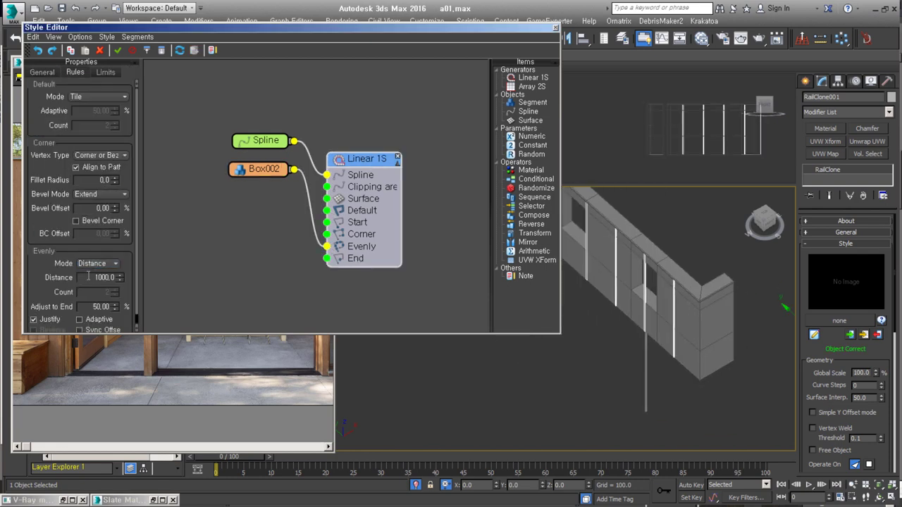
pyautogui.moveTo(121, 281)
pyautogui.mouseDown()
pyautogui.moveTo(97, 277)
pyautogui.moveTo(680, 342)
pyautogui.mouseUp()
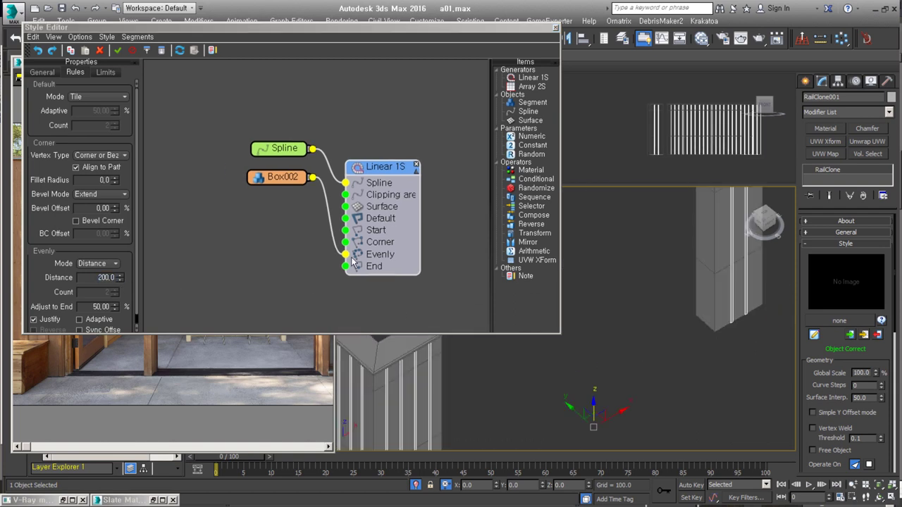
pyautogui.moveTo(300, 235); pyautogui.dragTo(347, 238)
pyautogui.moveTo(343, 272); pyautogui.dragTo(345, 267)
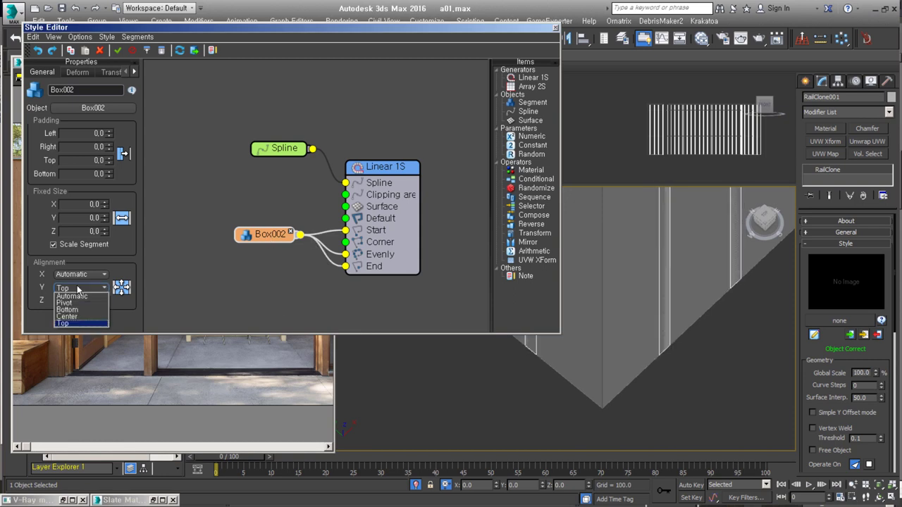
pyautogui.scroll(-3, 688, 375)
pyautogui.moveTo(687, 375)
pyautogui.keyDown('alt'); pyautogui.mouseDown(button='middle')
pyautogui.moveTo(673, 334)
pyautogui.moveTo(718, 268)
pyautogui.mouseUp(button='middle'); pyautogui.keyUp('alt')
pyautogui.scroll(5, 718, 268)
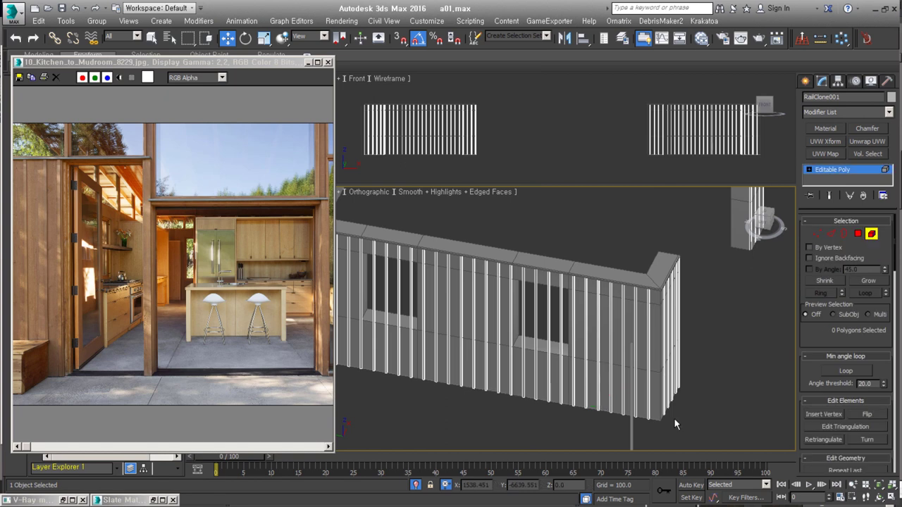
# - Shift-move the selected strip of fence slats sideways to clone it
pyautogui.click(666, 413)
pyautogui.scroll(4, 662, 409)
pyautogui.press('s')
pyautogui.keyDown('alt'); pyautogui.moveTo(663, 409); pyautogui.dragTo(656, 405, button='middle'); pyautogui.keyUp('alt')
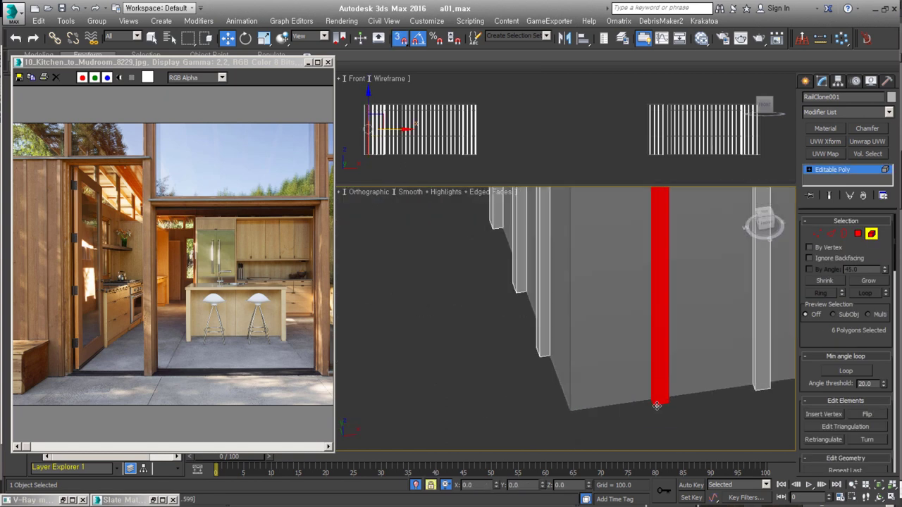
pyautogui.keyDown('shift'); pyautogui.moveTo(656, 405); pyautogui.dragTo(568, 411); pyautogui.keyUp('shift')
pyautogui.click(594, 337)
pyautogui.keyDown('alt'); pyautogui.moveTo(594, 337); pyautogui.dragTo(555, 316, button='middle'); pyautogui.keyUp('alt')
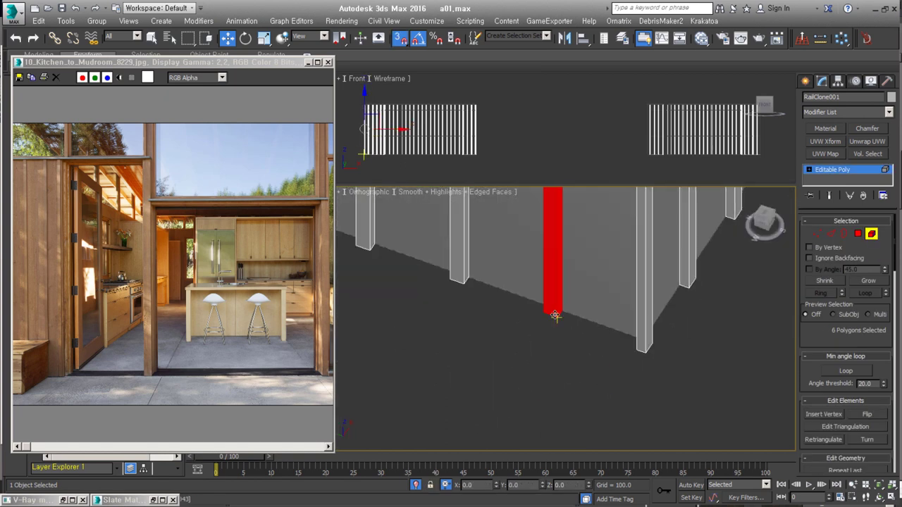
pyautogui.keyDown('alt'); pyautogui.moveTo(639, 340); pyautogui.dragTo(617, 373, button='middle'); pyautogui.keyUp('alt')
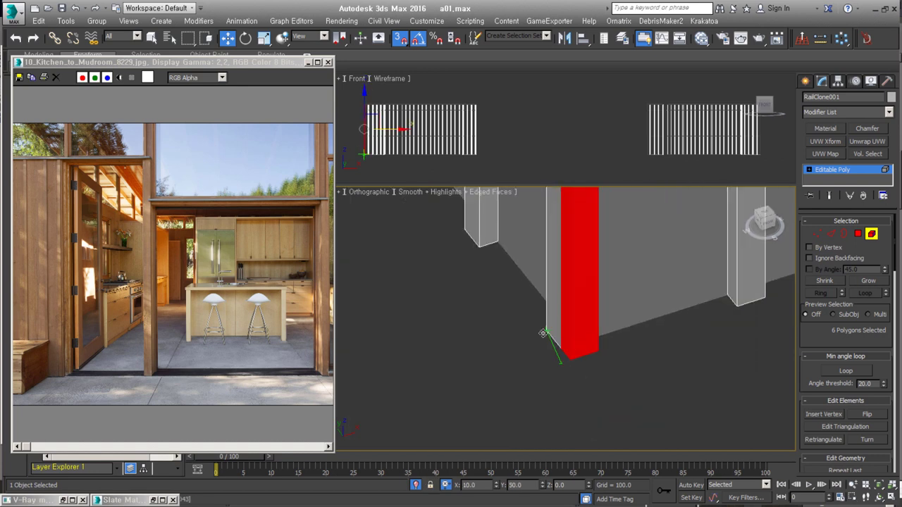
pyautogui.scroll(-5, 618, 373)
# - Select vertices along the fence, then pick a single fence polygon
pyautogui.press('4')
pyautogui.press('1')
pyautogui.scroll(5, 618, 374)
pyautogui.keyDown('alt'); pyautogui.moveTo(618, 276); pyautogui.dragTo(434, 353, button='middle'); pyautogui.keyUp('alt')
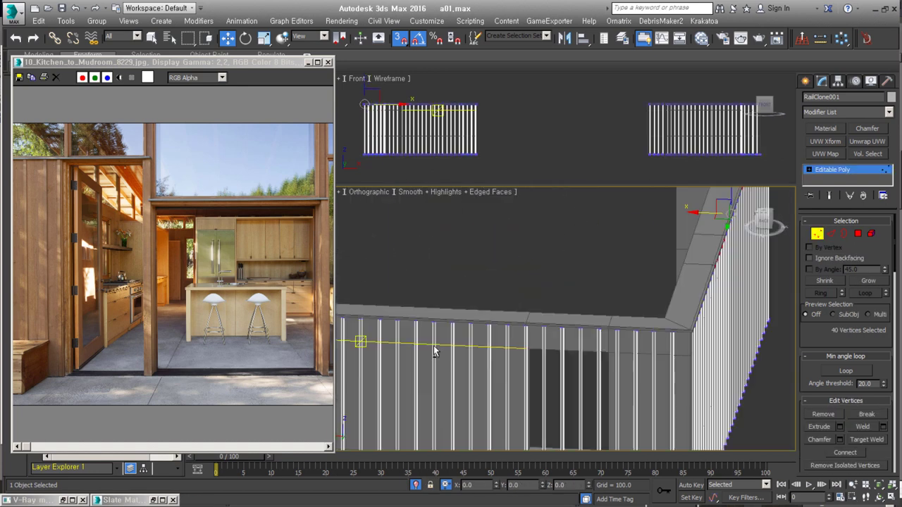
pyautogui.keyDown('alt'); pyautogui.moveTo(535, 315); pyautogui.dragTo(739, 320, button='middle'); pyautogui.keyUp('alt')
pyautogui.moveTo(430, 286); pyautogui.dragTo(464, 402)
pyautogui.press('4')
pyautogui.moveTo(392, 395)
pyautogui.keyDown('alt'); pyautogui.mouseDown(button='middle')
pyautogui.moveTo(528, 423)
pyautogui.moveTo(545, 399)
pyautogui.mouseUp(button='middle'); pyautogui.keyUp('alt')
pyautogui.moveTo(761, 291)
pyautogui.keyDown('alt'); pyautogui.mouseDown(button='middle')
pyautogui.moveTo(536, 317)
pyautogui.moveTo(471, 337)
pyautogui.moveTo(479, 326)
pyautogui.mouseUp(button='middle'); pyautogui.keyUp('alt')
pyautogui.press('3')
pyautogui.press('4')
pyautogui.click(480, 326)
# - Select the wood_wall object and zoom in on the wall slats
pyautogui.moveTo(563, 317)
pyautogui.keyDown('alt'); pyautogui.mouseDown(button='middle')
pyautogui.moveTo(536, 331)
pyautogui.moveTo(616, 360)
pyautogui.mouseUp(button='middle'); pyautogui.keyUp('alt')
pyautogui.scroll(5, 536, 331)
pyautogui.click(616, 360)
pyautogui.click(617, 360)
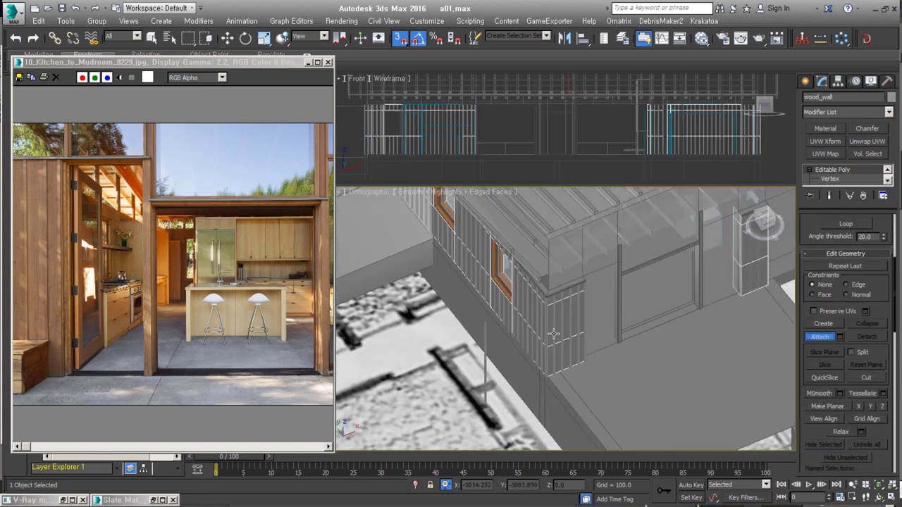
pyautogui.keyDown('alt'); pyautogui.moveTo(554, 334); pyautogui.dragTo(646, 301, button='middle'); pyautogui.keyUp('alt')
pyautogui.keyDown('alt'); pyautogui.moveTo(638, 352); pyautogui.dragTo(704, 303, button='middle'); pyautogui.keyUp('alt')
# - Add Unwrap UVW to wood_wall and pack its UVs in Edit UVWs
pyautogui.click(825, 153)
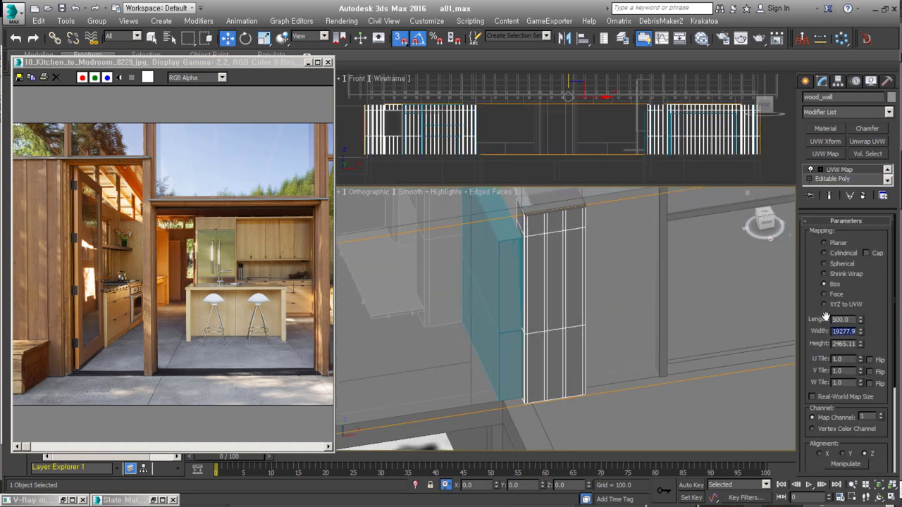
pyautogui.click(867, 141)
pyautogui.click(846, 351)
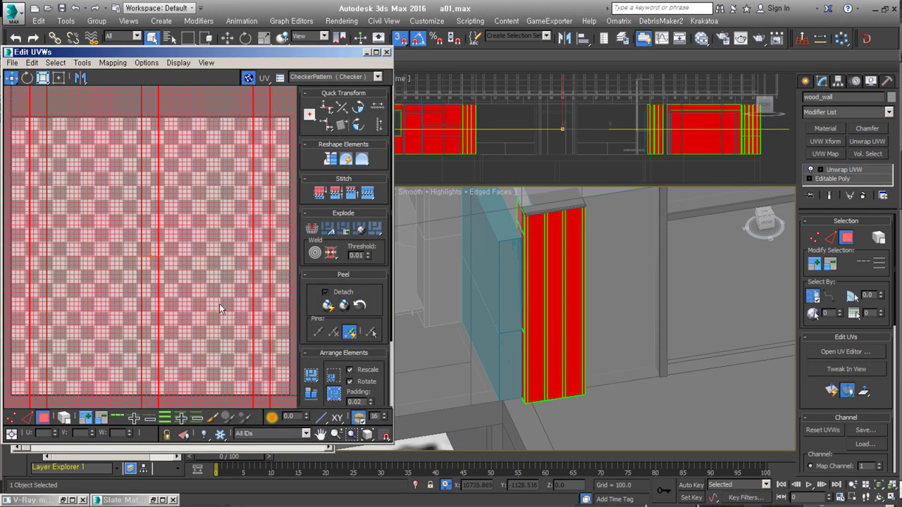
pyautogui.click(311, 375)
# - Name a Slate node view 'mwall_window' and assign the wood material to wood_wall
pyautogui.scroll(3, 212, 261)
pyautogui.scroll(2, 208, 267)
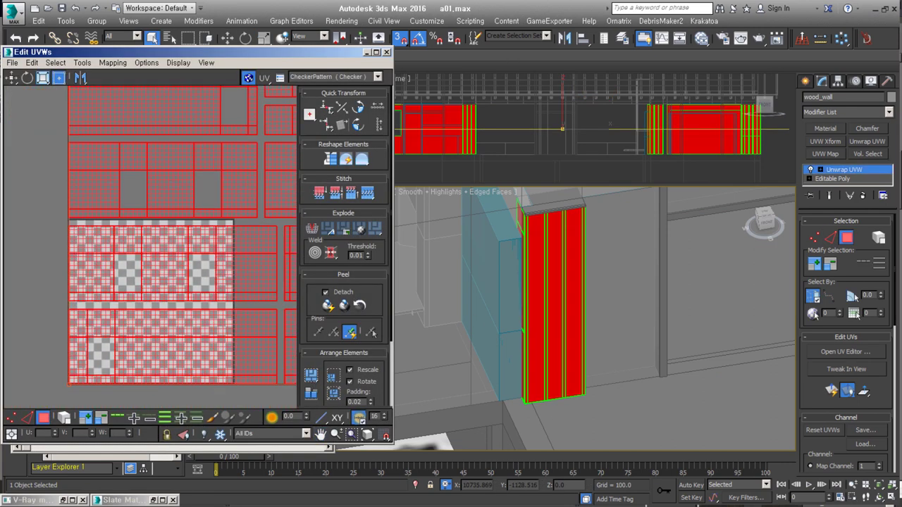
pyautogui.scroll(2, 207, 268)
pyautogui.write('m')
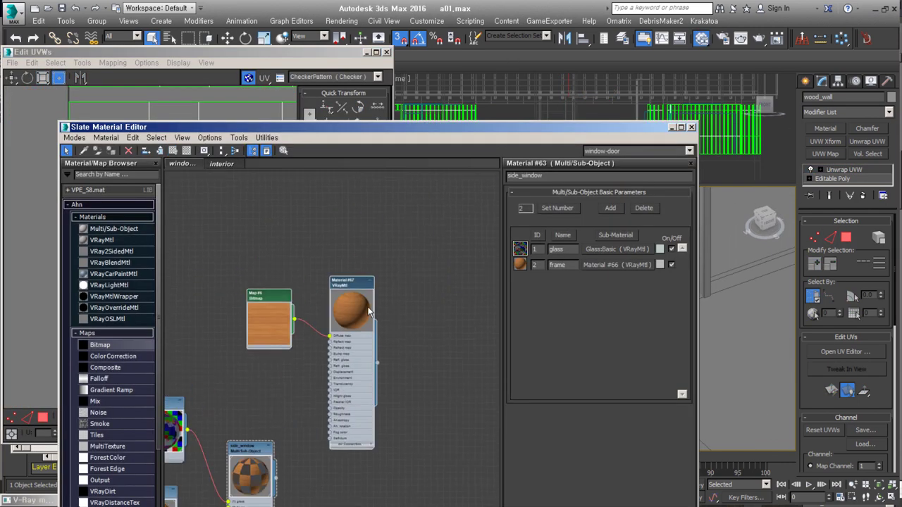
pyautogui.write('wall_window')
pyautogui.press('Return')
pyautogui.rightClick(375, 362)
pyautogui.click(299, 203)
pyautogui.click(265, 163)
pyautogui.click(673, 129)
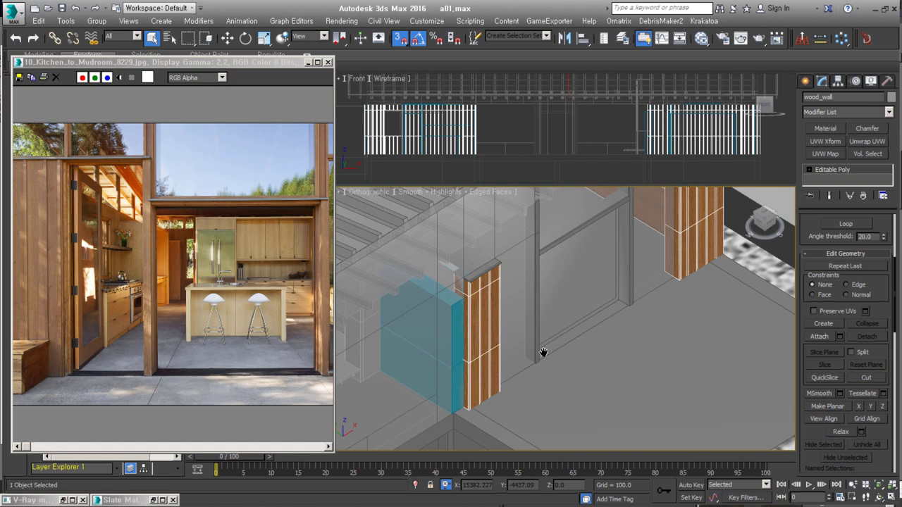
pyautogui.moveTo(544, 352); pyautogui.dragTo(487, 340, button='middle')
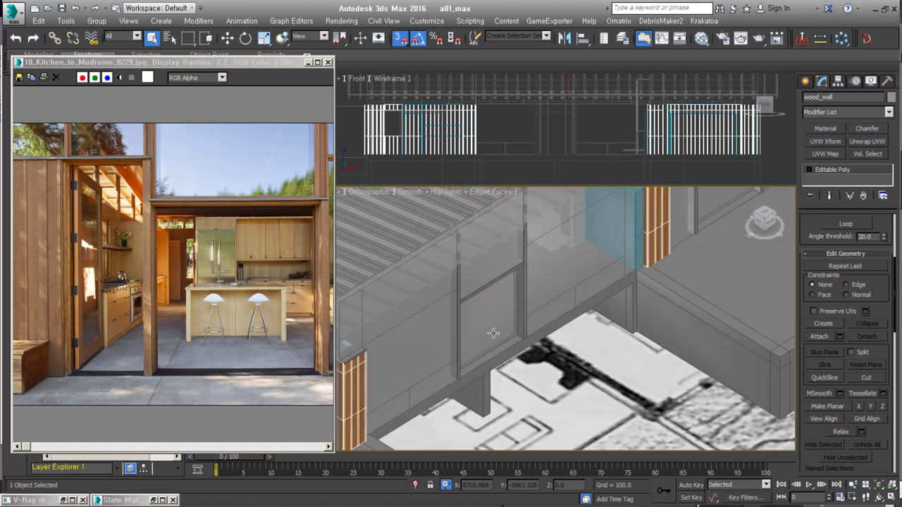
pyautogui.scroll(-3, 487, 340)
# - Wire Box002 into the RailClone style as the segment so slats repeat along the spline
pyautogui.press('F3')
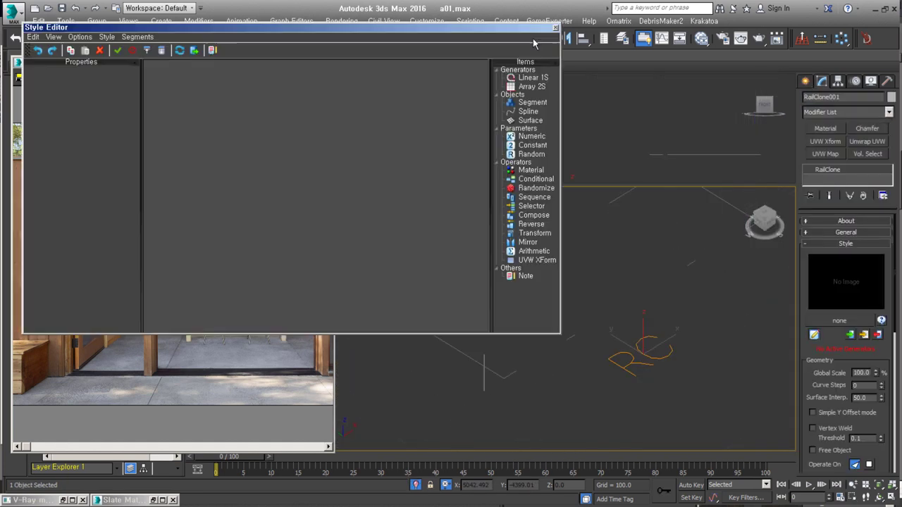
pyautogui.moveTo(533, 102); pyautogui.dragTo(289, 196)
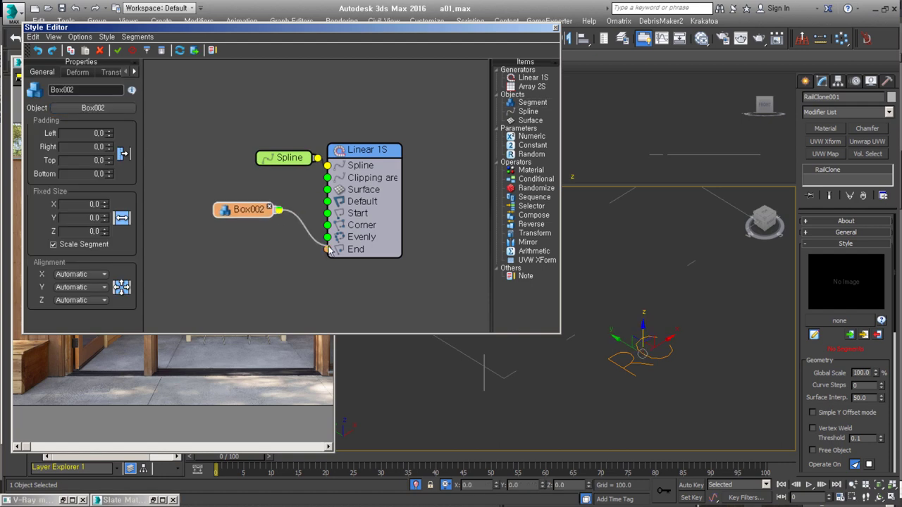
pyautogui.moveTo(330, 252); pyautogui.dragTo(328, 249)
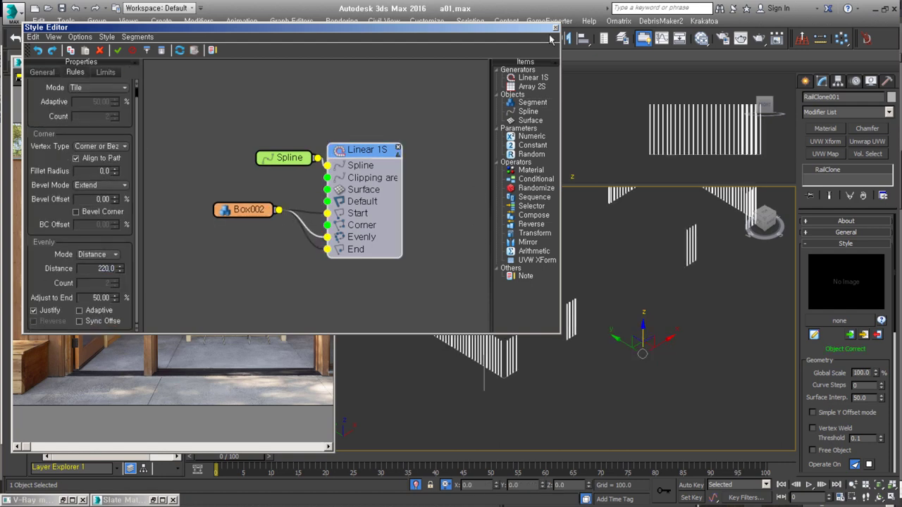
pyautogui.click(556, 28)
pyautogui.click(814, 335)
pyautogui.click(556, 28)
pyautogui.click(812, 169)
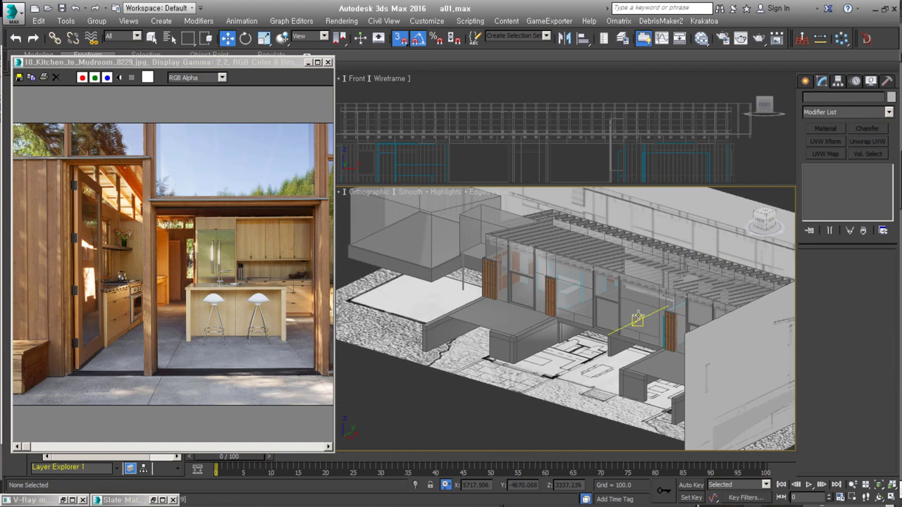
# - Isolate Object006 and create a shape from its selected edges
pyautogui.click(638, 318)
pyautogui.hotkey('alt', 'q')
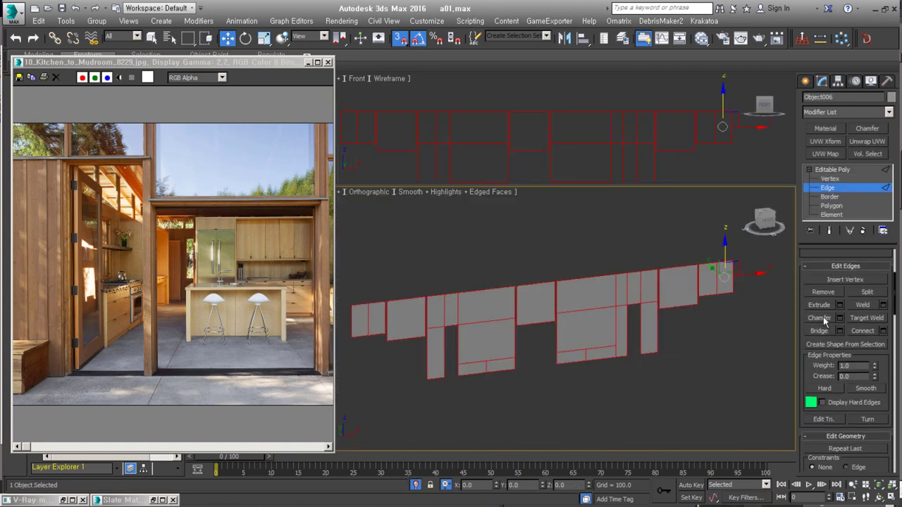
pyautogui.press('Return')
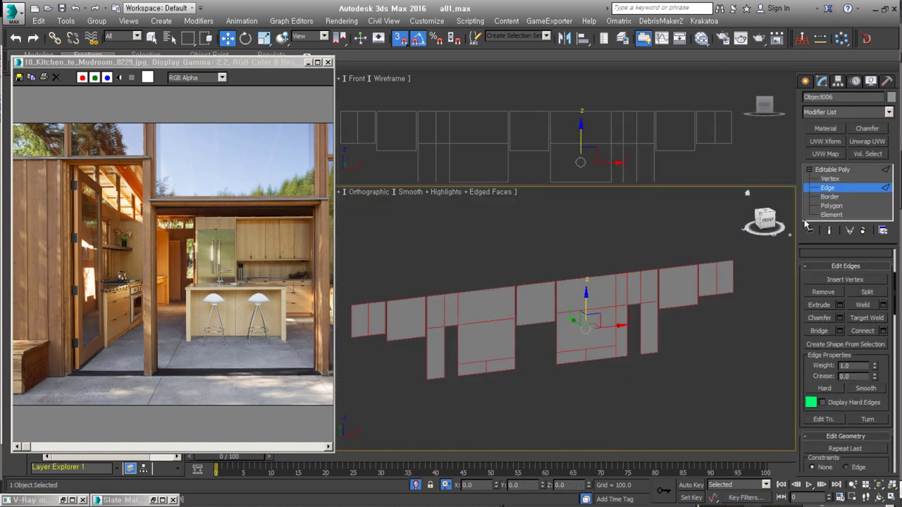
# - Draw a rectangle profile in the front view, convert it to Editable Spline and narrow it
pyautogui.press('l')
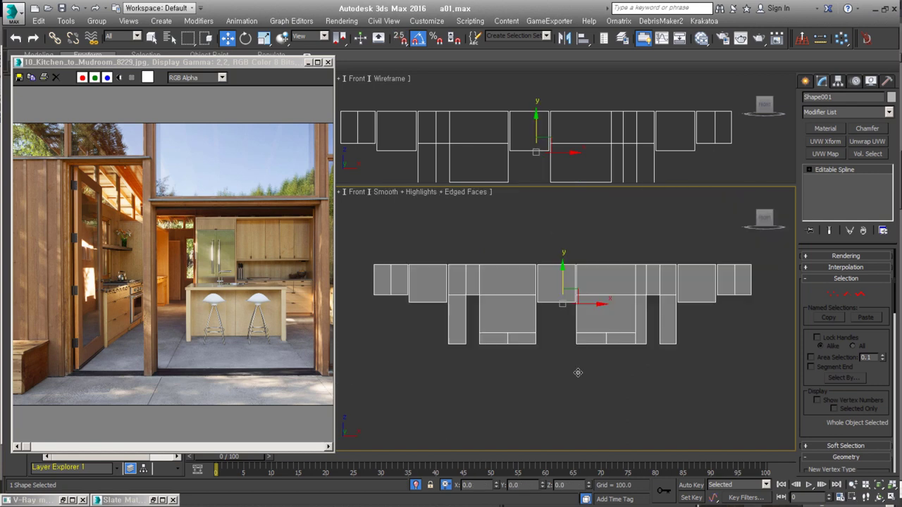
pyautogui.click(805, 81)
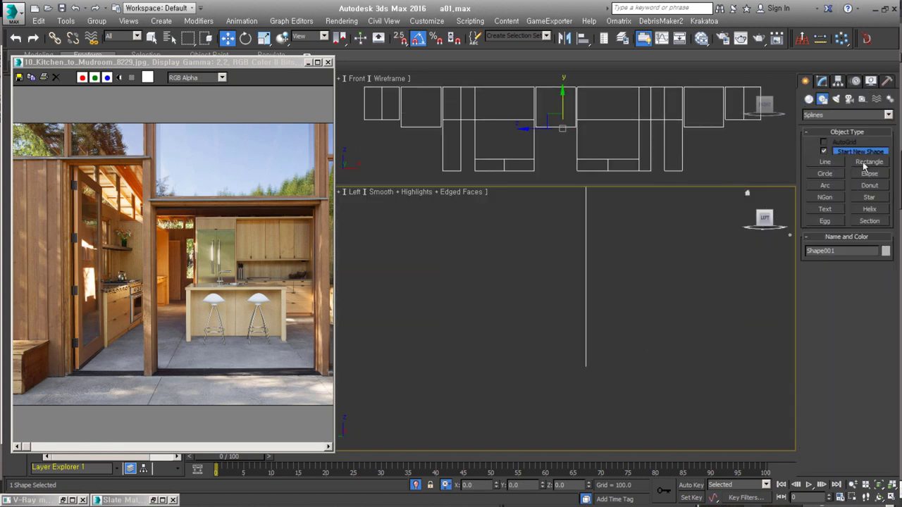
pyautogui.click(863, 161)
pyautogui.press('f')
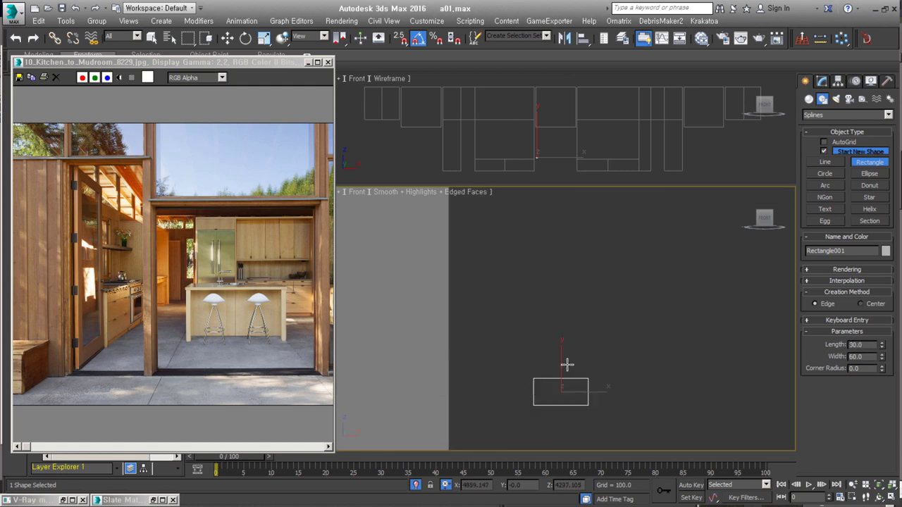
pyautogui.rightClick(578, 363)
pyautogui.click(791, 321)
pyautogui.press('r')
pyautogui.moveTo(610, 342); pyautogui.dragTo(602, 352)
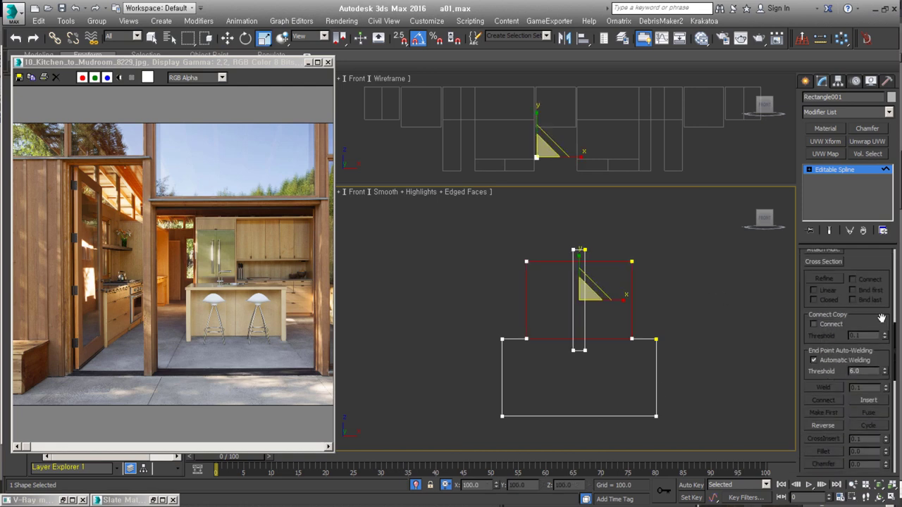
# - Switch the profile to vertex editing and clone the shape
pyautogui.rightClick(629, 274)
pyautogui.click(665, 257)
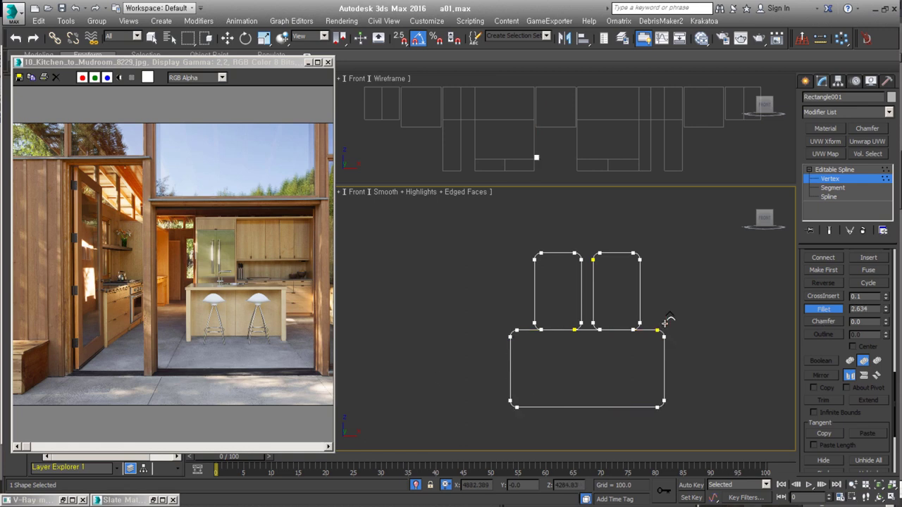
pyautogui.keyDown('alt'); pyautogui.moveTo(668, 322); pyautogui.dragTo(604, 416, button='middle'); pyautogui.keyUp('alt')
pyautogui.hotkey('ctrl', 'v')
# - Sweep the window outlines with the Rectangle001 profile and set its angle and corner pivot alignment
pyautogui.press('Return')
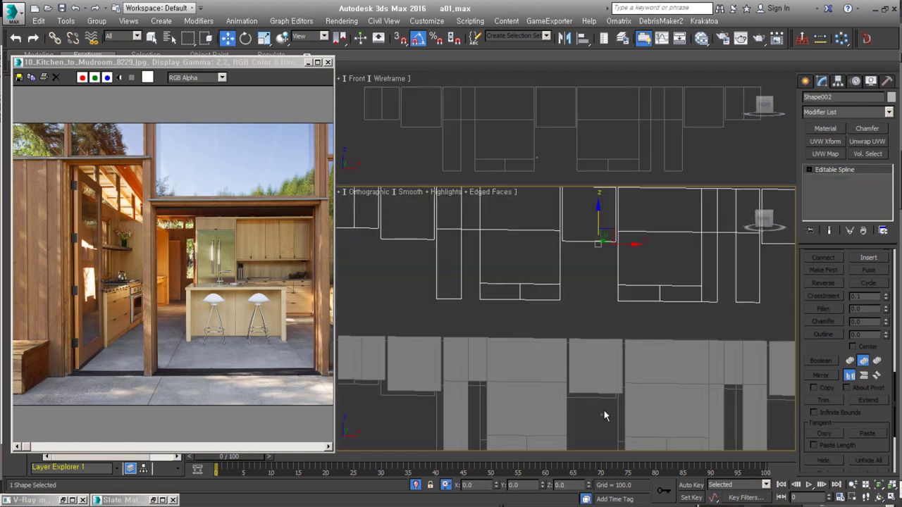
pyautogui.click(845, 112)
pyautogui.click(837, 322)
pyautogui.click(550, 436)
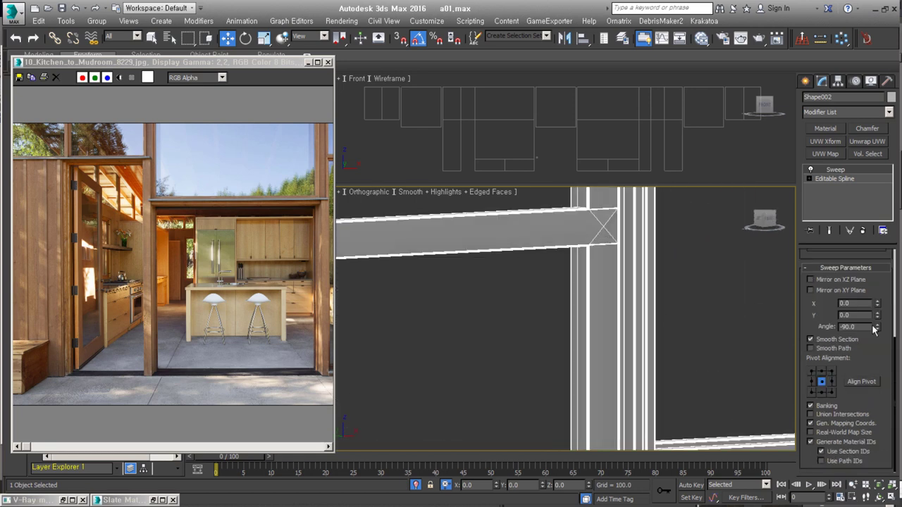
pyautogui.rightClick(876, 329)
pyautogui.click(822, 372)
pyautogui.click(830, 391)
pyautogui.click(812, 391)
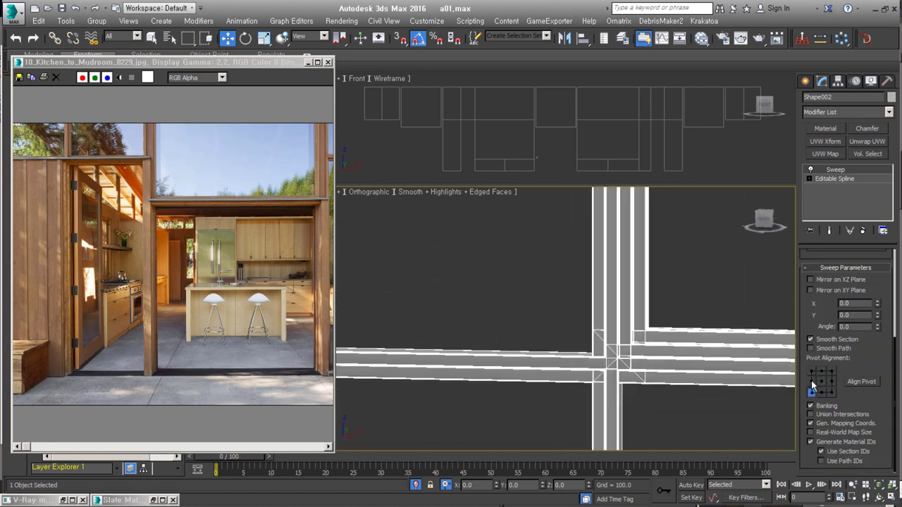
pyautogui.click(811, 371)
pyautogui.scroll(-3, 636, 338)
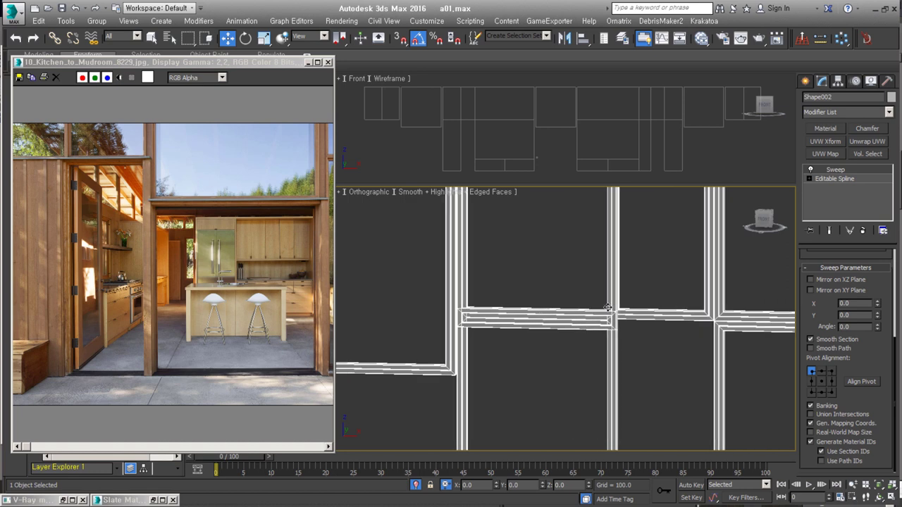
# - Show the swept frames in spline mode and realign the profile on the other window frames
pyautogui.press('3')
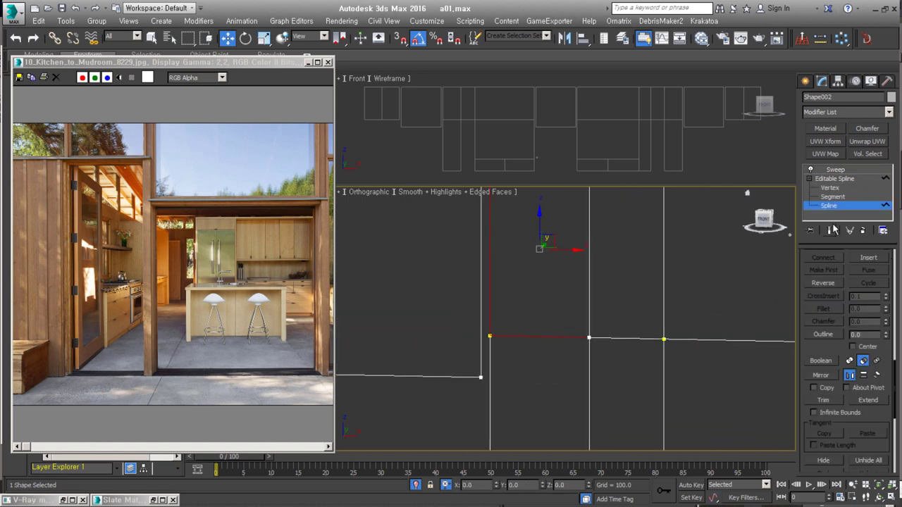
pyautogui.click(832, 230)
pyautogui.moveTo(488, 339); pyautogui.dragTo(637, 350, button='middle')
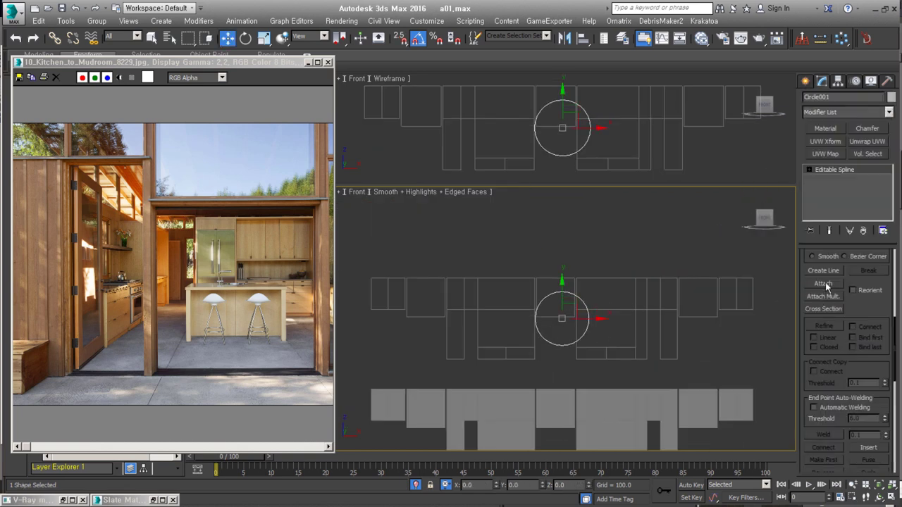
pyautogui.click(839, 171)
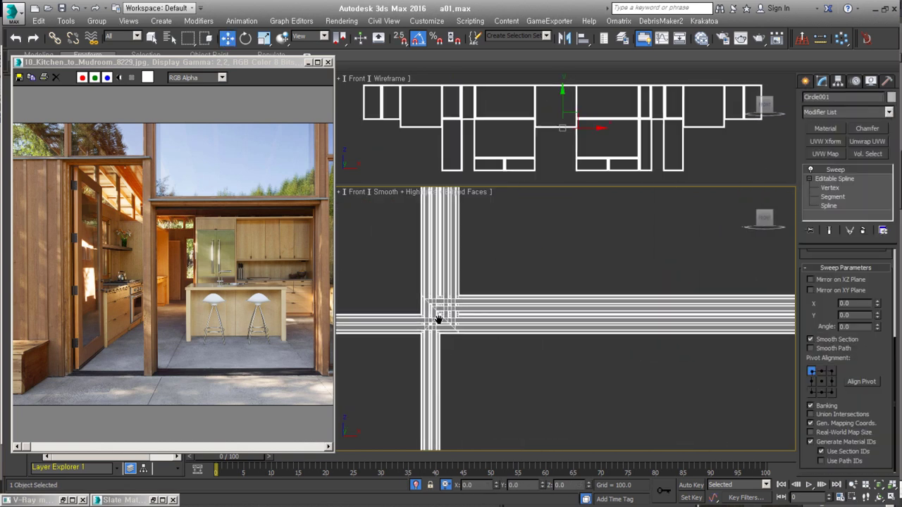
pyautogui.click(831, 371)
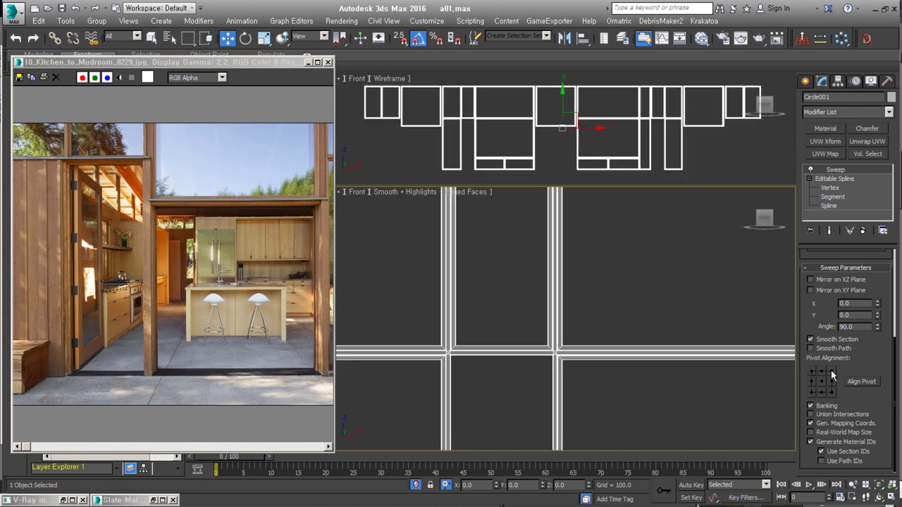
pyautogui.moveTo(620, 433); pyautogui.dragTo(624, 304, button='middle')
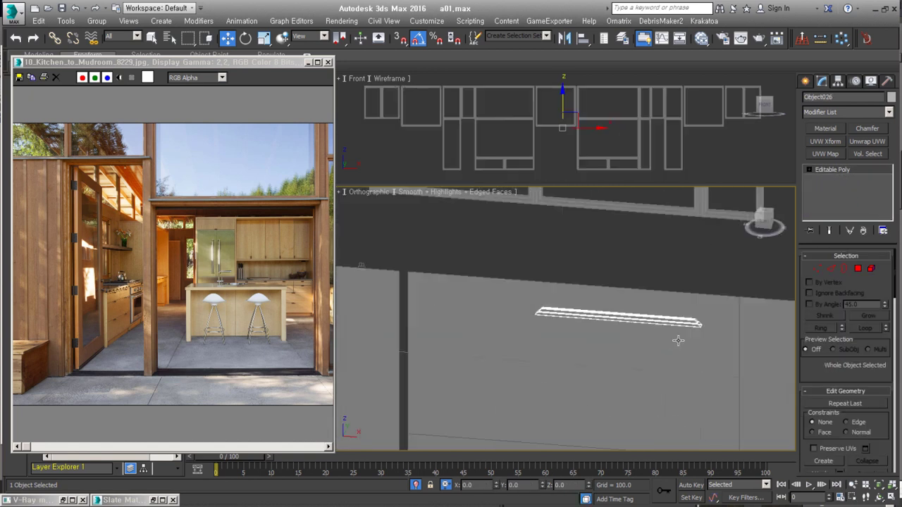
# - Create RailClone001 with Spline and Segment nodes, using Object026 as the repeated segment
pyautogui.moveTo(576, 261); pyautogui.dragTo(526, 375)
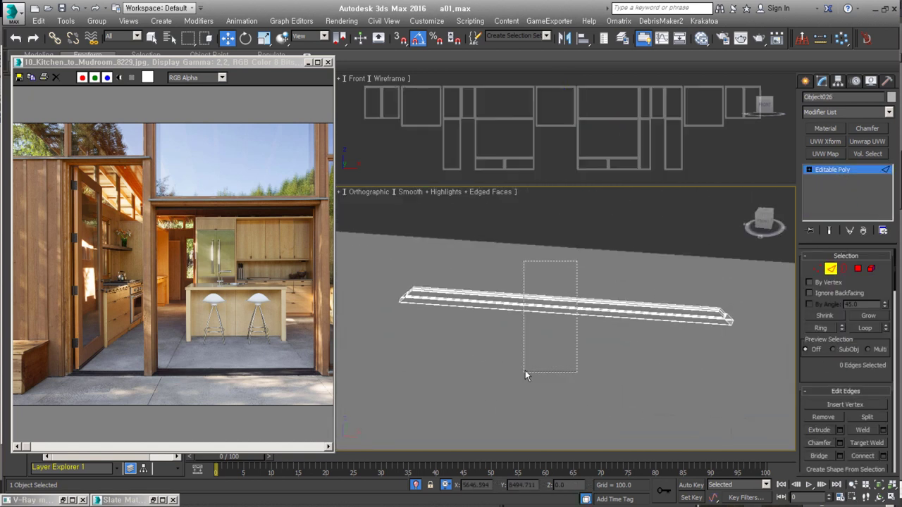
pyautogui.press('4')
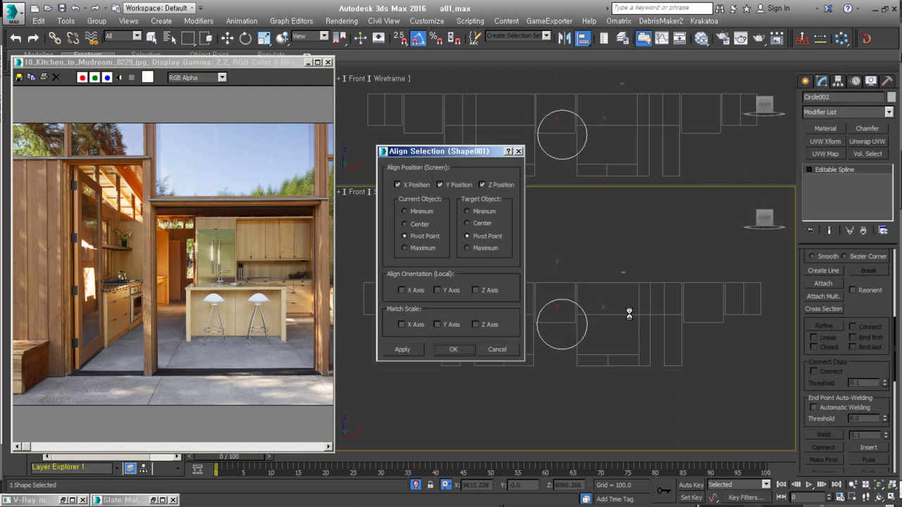
pyautogui.click(826, 115)
pyautogui.moveTo(722, 360); pyautogui.dragTo(755, 374)
pyautogui.click(814, 370)
pyautogui.moveTo(528, 111)
pyautogui.mouseDown()
pyautogui.moveTo(272, 124)
pyautogui.moveTo(281, 178)
pyautogui.mouseUp()
pyautogui.click(726, 352)
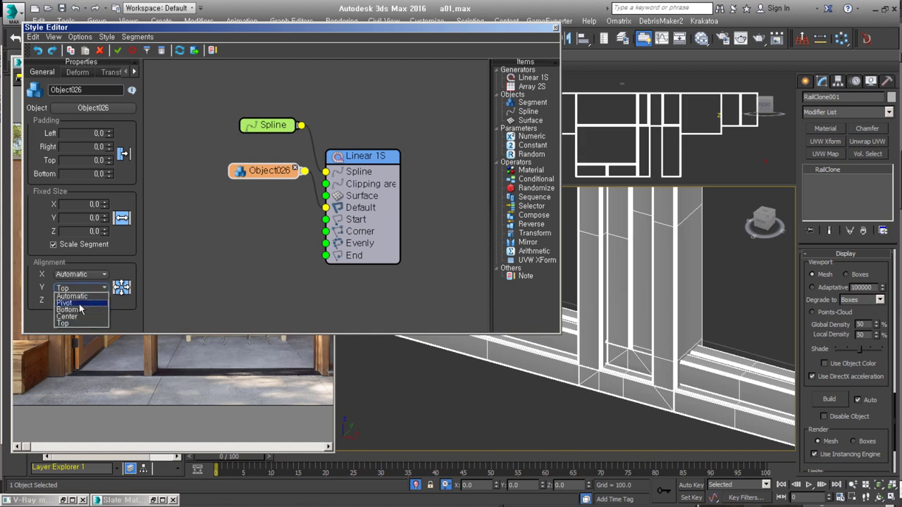
# - Set the rail segment's Y Alignment to Bottom and close the Style Editor
pyautogui.click(67, 309)
pyautogui.click(388, 175)
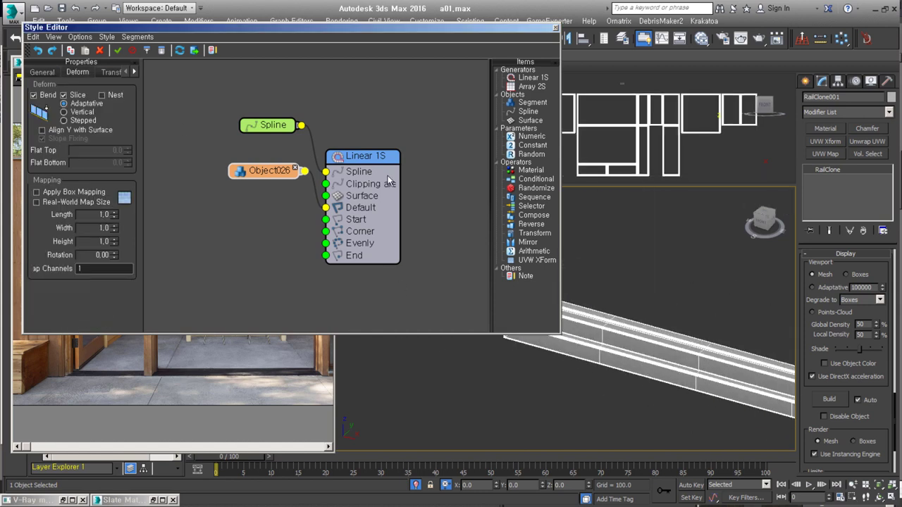
pyautogui.click(76, 72)
pyautogui.click(99, 97)
pyautogui.click(88, 113)
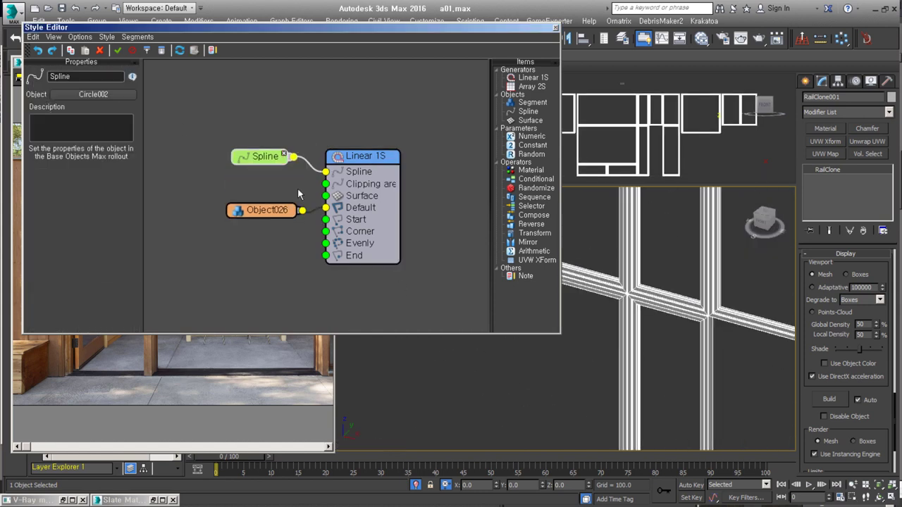
pyautogui.click(556, 27)
# - Exit isolation, then select the wall panel Object006 and isolate it
pyautogui.moveTo(694, 325); pyautogui.dragTo(633, 317, button='middle')
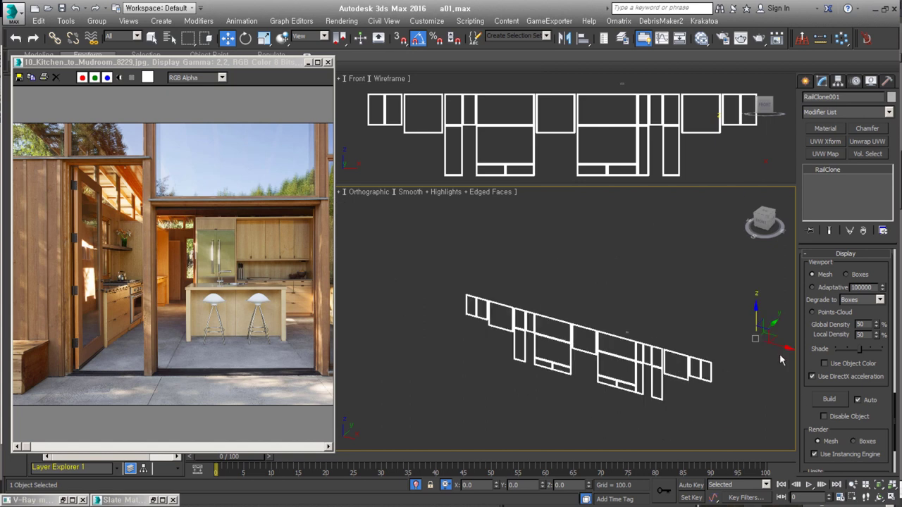
pyautogui.hotkey('alt', 'q')
pyautogui.moveTo(764, 222)
pyautogui.keyDown('alt'); pyautogui.mouseDown(button='middle')
pyautogui.moveTo(504, 329)
pyautogui.moveTo(564, 317)
pyautogui.moveTo(599, 334)
pyautogui.moveTo(596, 310)
pyautogui.mouseUp(button='middle'); pyautogui.keyUp('alt')
pyautogui.click(599, 320)
pyautogui.scroll(3, 599, 333)
pyautogui.click(596, 314)
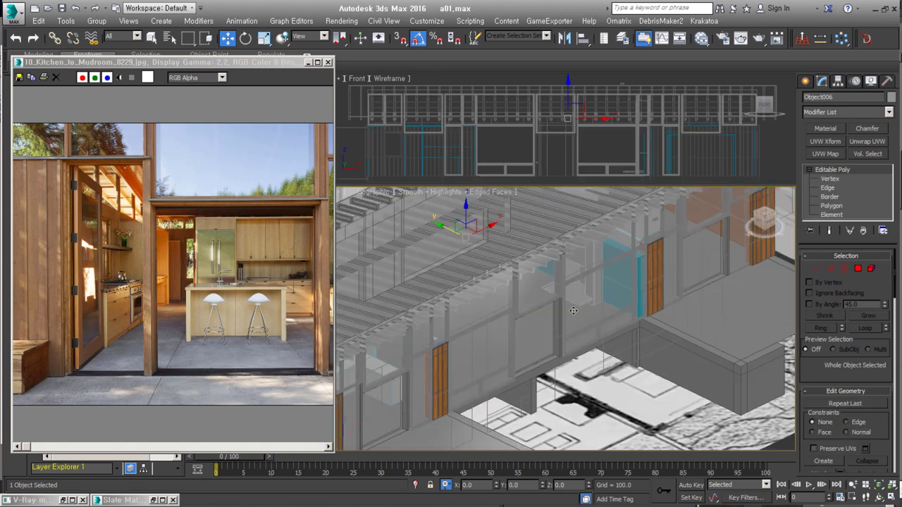
pyautogui.hotkey('alt', 'q')
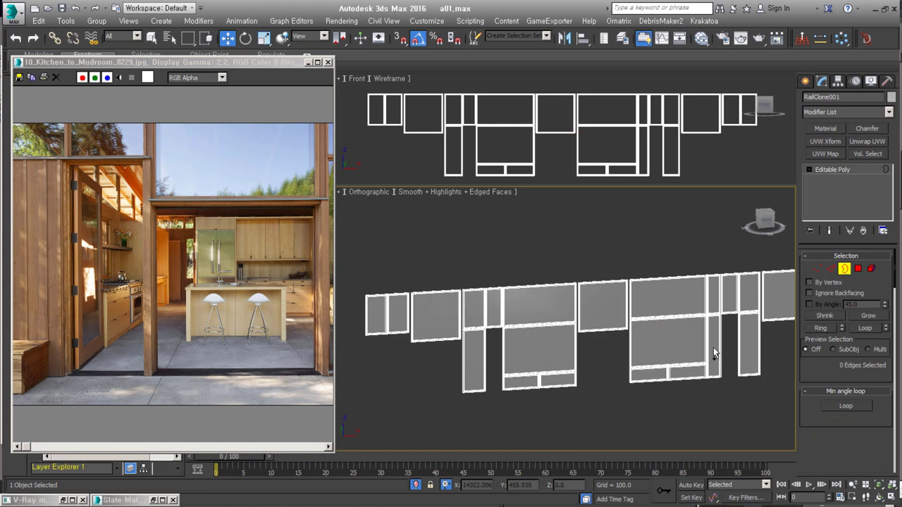
# - Select all the window panels' edges and polygons for the 4-unit shell, then end isolation
pyautogui.rightClick(614, 284)
pyautogui.click(543, 338)
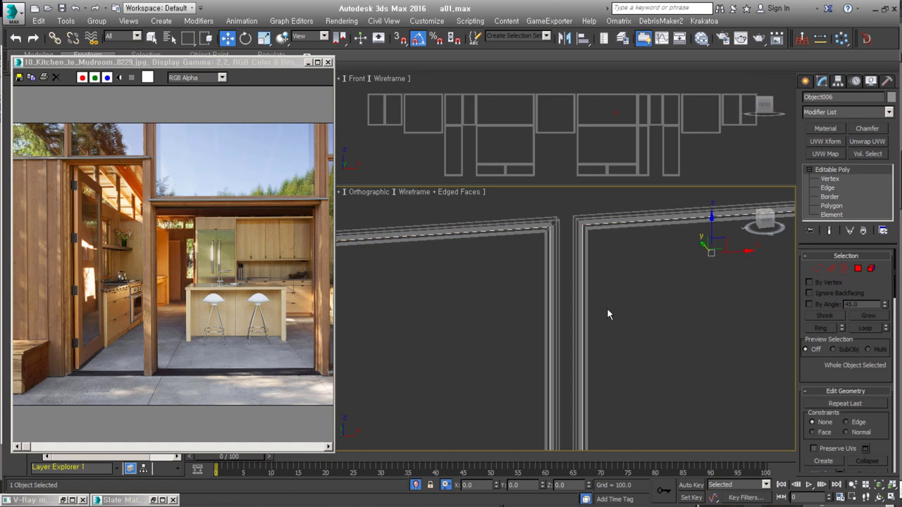
pyautogui.moveTo(609, 314); pyautogui.dragTo(626, 348, button='middle')
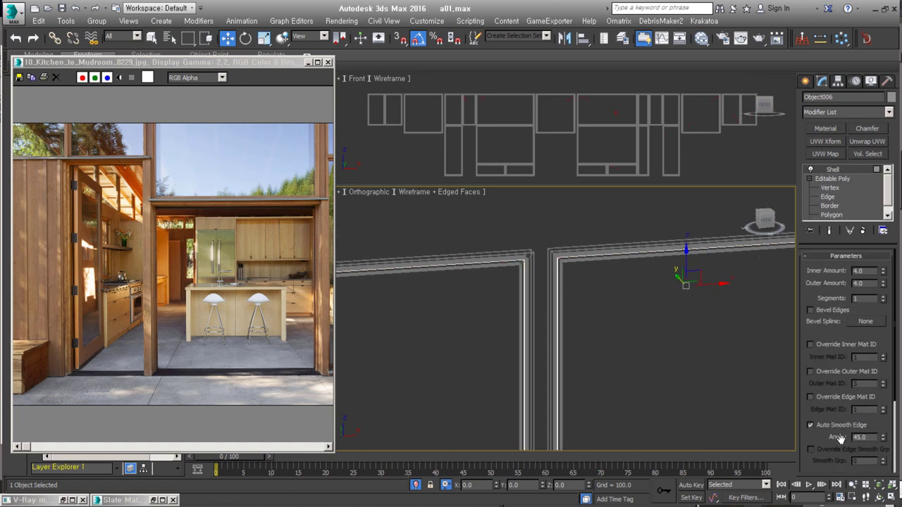
pyautogui.press('4')
pyautogui.hotkey('alt', 'q')
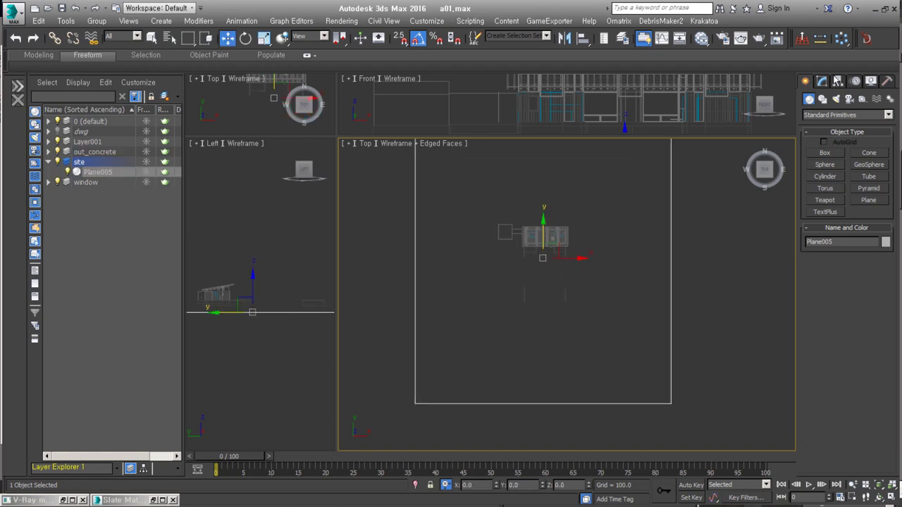
# - Raise Plane005 to 70 × 50 segments and start drawing Line005 in front of the house
pyautogui.click(837, 80)
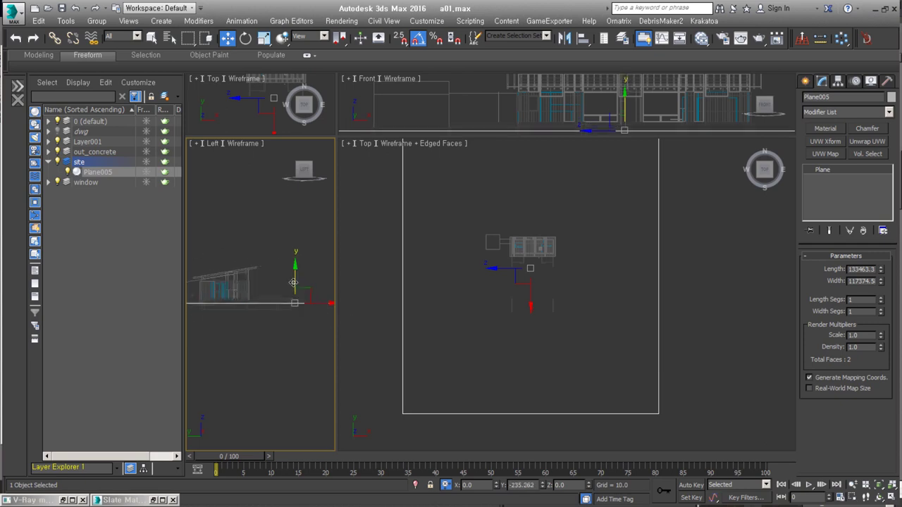
pyautogui.moveTo(881, 302); pyautogui.dragTo(881, 290)
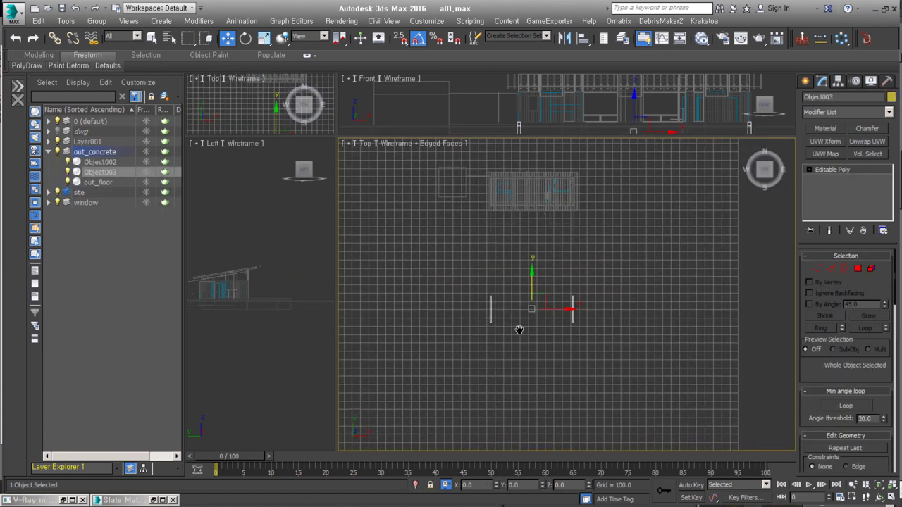
pyautogui.moveTo(491, 314); pyautogui.dragTo(491, 324, button='middle')
pyautogui.scroll(1, 507, 296)
pyautogui.scroll(2, 563, 197)
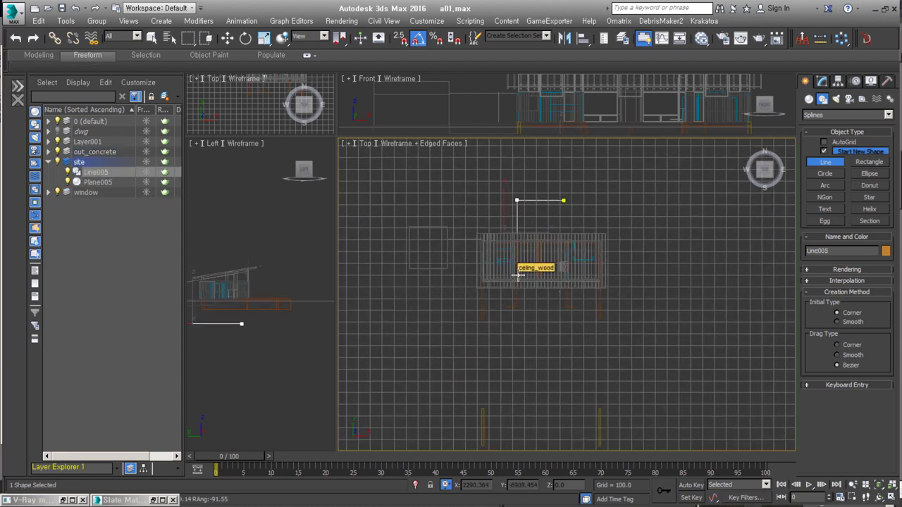
pyautogui.moveTo(486, 425); pyautogui.dragTo(476, 247, button='middle')
# - Place the remaining Line005 points and close the spline at its start
pyautogui.click(472, 236)
pyautogui.click(470, 261)
pyautogui.click(461, 268)
pyautogui.click(458, 296)
pyautogui.click(459, 357)
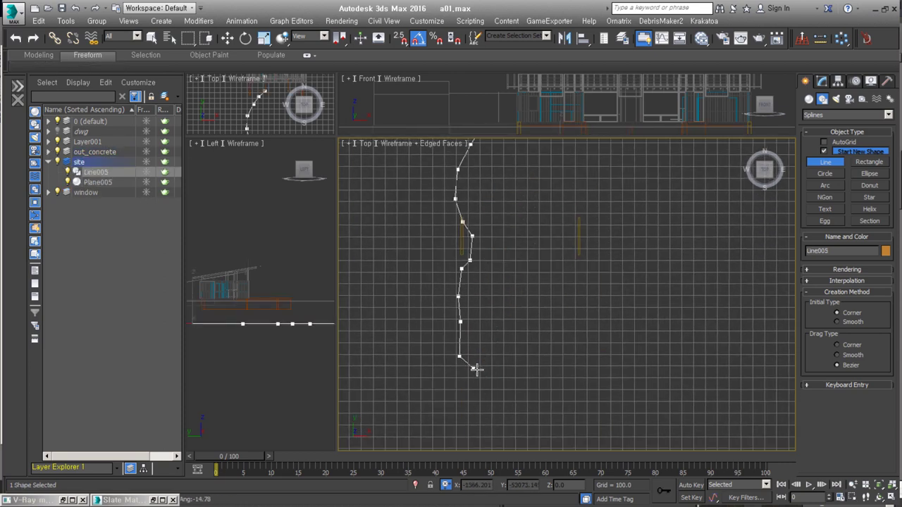
pyautogui.click(583, 157)
pyautogui.moveTo(583, 157)
pyautogui.mouseDown(button='middle')
pyautogui.moveTo(568, 239)
pyautogui.moveTo(630, 171)
pyautogui.mouseUp(button='middle')
pyautogui.click(543, 150)
pyautogui.click(429, 288)
# - Orbit to a high view of the ground grid and select Plane005's faces inside the outline
pyautogui.keyDown('alt'); pyautogui.moveTo(580, 312); pyautogui.dragTo(580, 268, button='middle'); pyautogui.keyUp('alt')
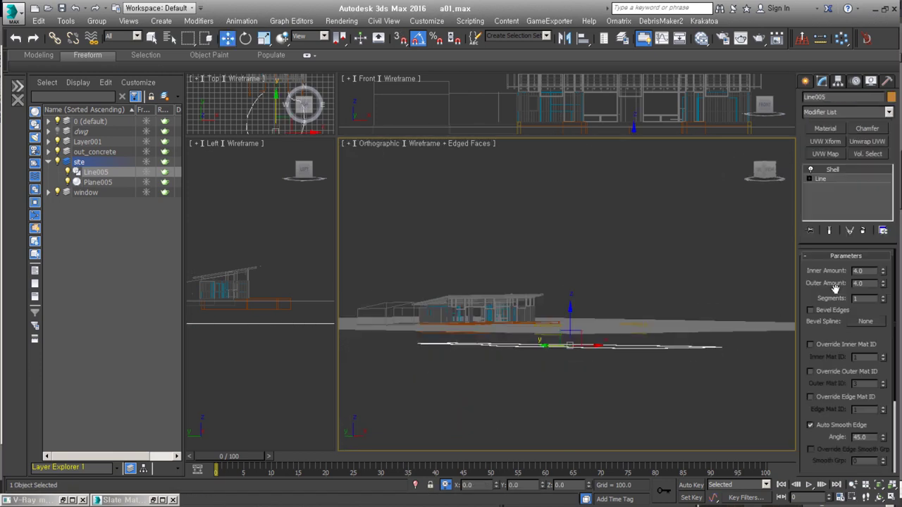
pyautogui.moveTo(744, 291)
pyautogui.keyDown('alt'); pyautogui.mouseDown(button='middle')
pyautogui.moveTo(705, 332)
pyautogui.moveTo(767, 254)
pyautogui.mouseUp(button='middle'); pyautogui.keyUp('alt')
pyautogui.click(766, 254)
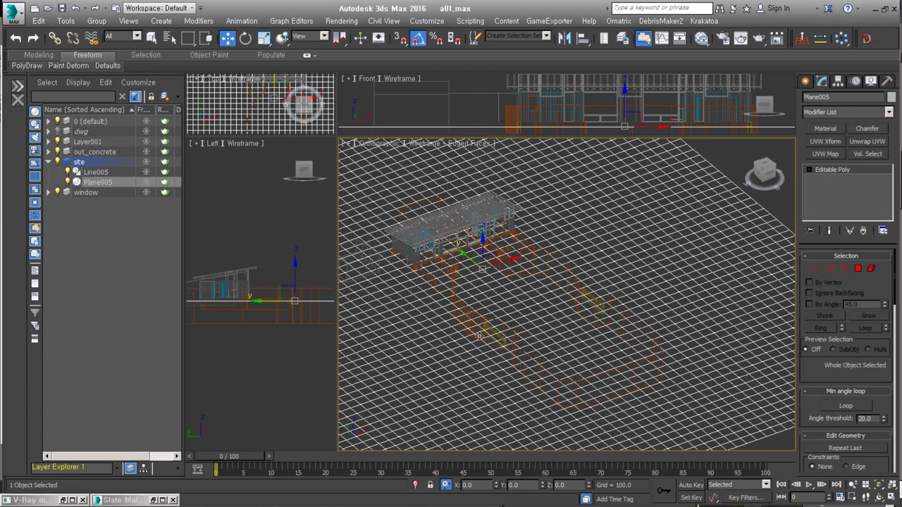
pyautogui.keyDown('alt'); pyautogui.moveTo(480, 336); pyautogui.dragTo(528, 314, button='middle'); pyautogui.keyUp('alt')
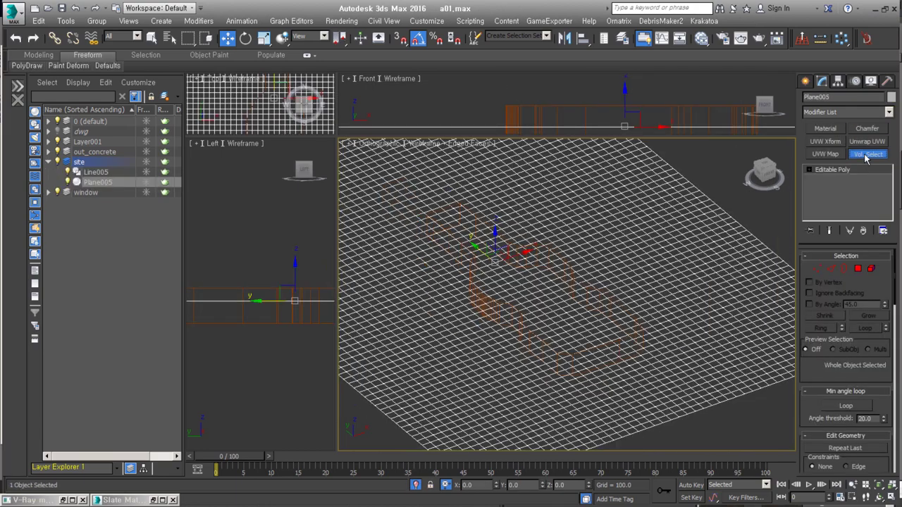
pyautogui.scroll(-2, 818, 363)
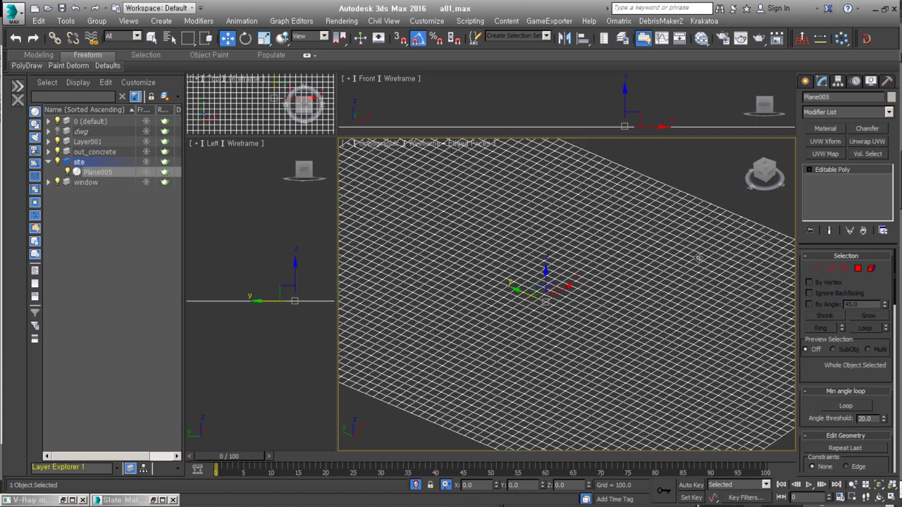
pyautogui.rightClick(846, 278)
# - Turn on Soft Selection for Plane005 and widen its falloff
pyautogui.click(825, 395)
pyautogui.click(836, 268)
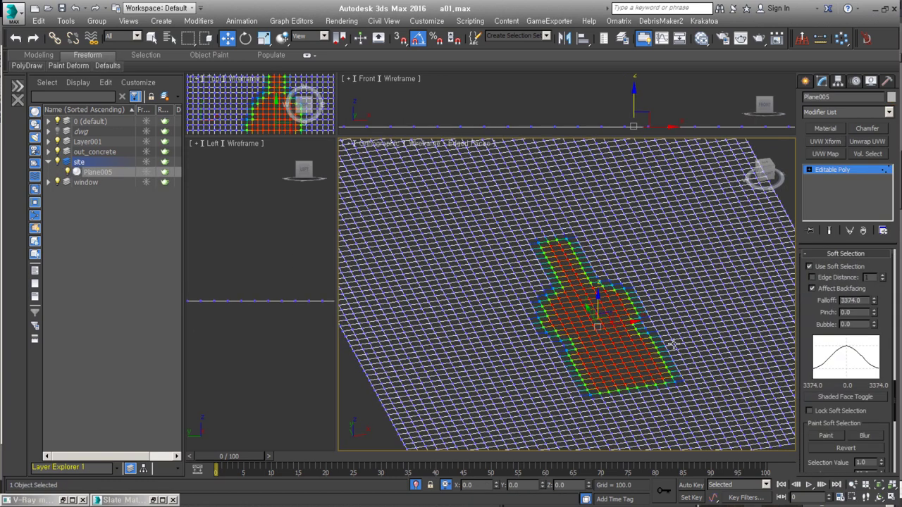
pyautogui.keyDown('alt'); pyautogui.moveTo(674, 345); pyautogui.dragTo(662, 324, button='middle'); pyautogui.keyUp('alt')
pyautogui.hotkey('alt', 'q')
# - Orbit to an angled site view, select Plane005 and bring up the Freeform Paint Deform brushes
pyautogui.scroll(5, 660, 310)
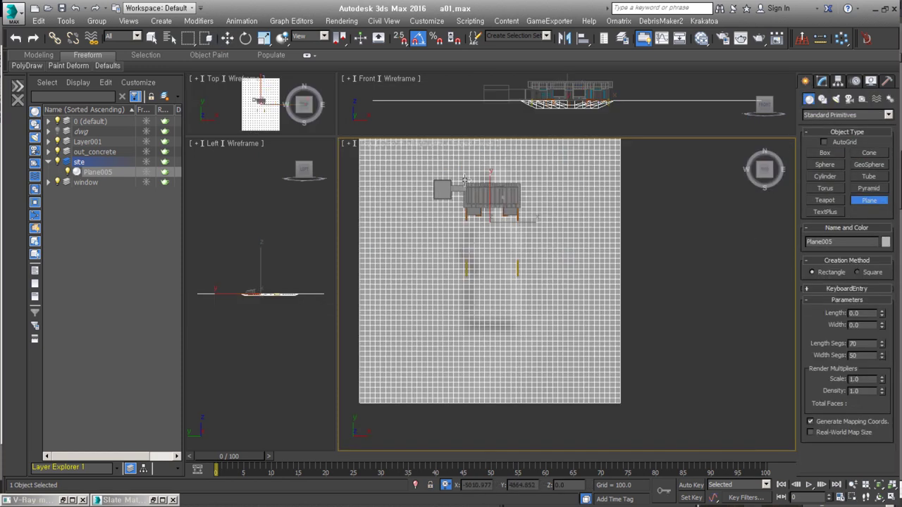
pyautogui.scroll(5, 508, 233)
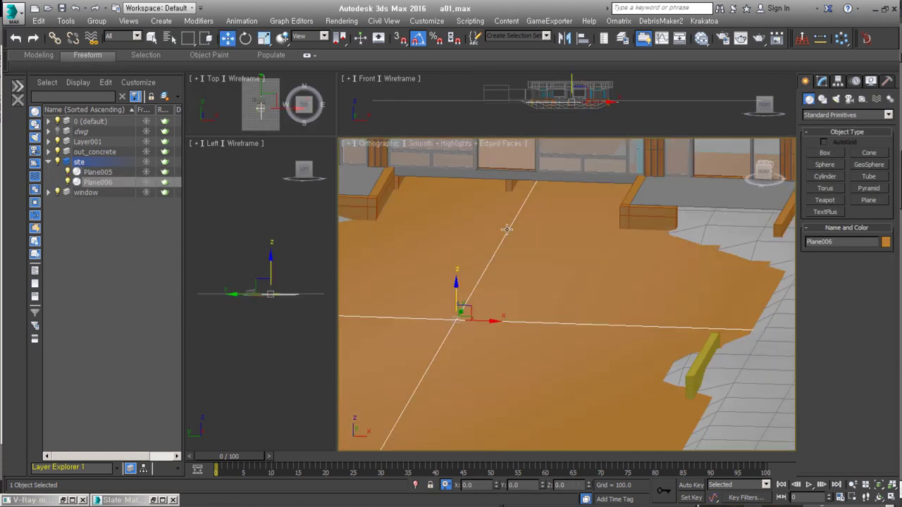
pyautogui.keyDown('alt'); pyautogui.moveTo(507, 232); pyautogui.dragTo(633, 314, button='middle'); pyautogui.keyUp('alt')
pyautogui.scroll(-2, 651, 247)
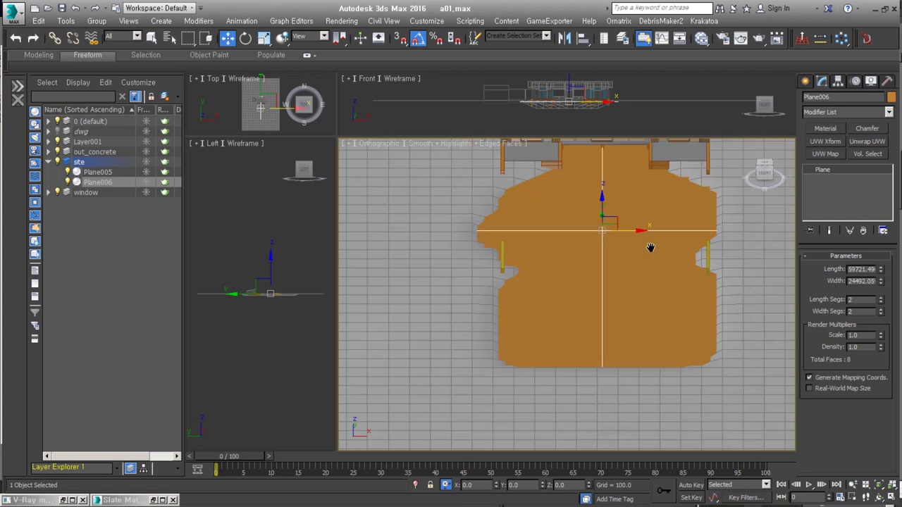
pyautogui.click(635, 103)
pyautogui.moveTo(606, 268)
pyautogui.keyDown('alt'); pyautogui.mouseDown(button='middle')
pyautogui.moveTo(663, 307)
pyautogui.moveTo(635, 297)
pyautogui.mouseUp(button='middle'); pyautogui.keyUp('alt')
pyautogui.click(86, 55)
pyautogui.click(86, 55)
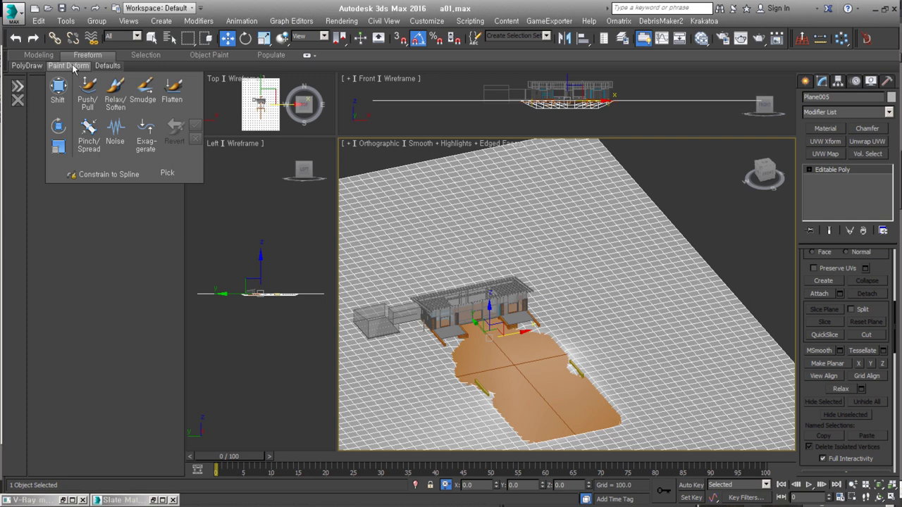
# - Pull up a hill at the back of the plane with the Shift brush at an enlarged falloff
pyautogui.click(58, 88)
pyautogui.scroll(-3, 584, 261)
pyautogui.scroll(2, 650, 195)
pyautogui.scroll(4, 599, 201)
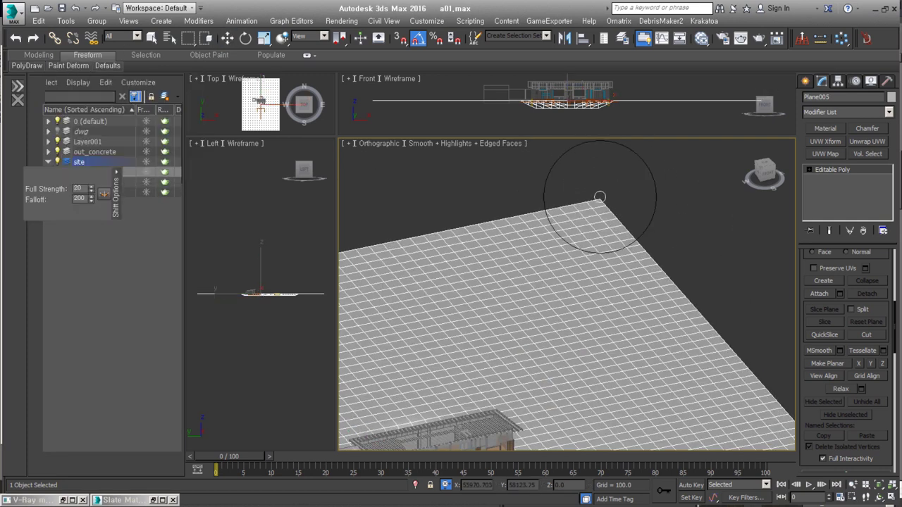
pyautogui.keyDown('alt'); pyautogui.moveTo(600, 197); pyautogui.dragTo(594, 261, button='middle'); pyautogui.keyUp('alt')
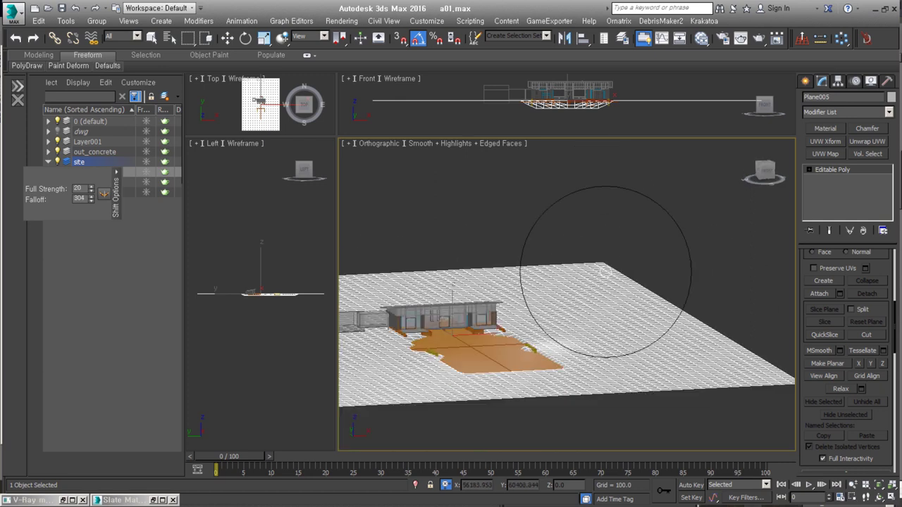
pyautogui.moveTo(569, 257); pyautogui.dragTo(564, 198)
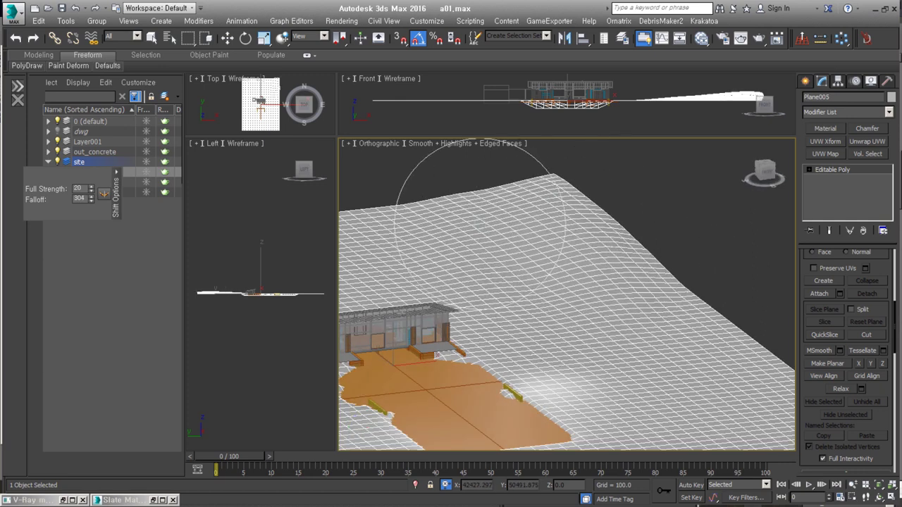
# - Orbit around the raised terrain to inspect the sculpted hill from several sides
pyautogui.moveTo(565, 191)
pyautogui.keyDown('alt'); pyautogui.mouseDown(button='middle')
pyautogui.moveTo(604, 312)
pyautogui.moveTo(583, 308)
pyautogui.mouseUp(button='middle'); pyautogui.keyUp('alt')
pyautogui.press('F4')
pyautogui.moveTo(663, 305)
pyautogui.keyDown('alt'); pyautogui.mouseDown(button='middle')
pyautogui.moveTo(528, 181)
pyautogui.moveTo(423, 258)
pyautogui.moveTo(484, 298)
pyautogui.moveTo(438, 308)
pyautogui.moveTo(422, 332)
pyautogui.moveTo(337, 375)
pyautogui.moveTo(678, 325)
pyautogui.moveTo(669, 288)
pyautogui.moveTo(620, 287)
pyautogui.moveTo(475, 194)
pyautogui.mouseUp(button='middle'); pyautogui.keyUp('alt')
pyautogui.moveTo(669, 242)
pyautogui.keyDown('alt'); pyautogui.mouseDown(button='middle')
pyautogui.moveTo(673, 302)
pyautogui.moveTo(627, 306)
pyautogui.moveTo(599, 348)
pyautogui.moveTo(481, 277)
pyautogui.mouseUp(button='middle'); pyautogui.keyUp('alt')
pyautogui.keyDown('alt'); pyautogui.moveTo(522, 306); pyautogui.dragTo(593, 349, button='middle'); pyautogui.keyUp('alt')
pyautogui.moveTo(459, 360)
pyautogui.keyDown('alt'); pyautogui.mouseDown(button='middle')
pyautogui.moveTo(570, 303)
pyautogui.moveTo(628, 238)
pyautogui.moveTo(522, 322)
pyautogui.moveTo(621, 304)
pyautogui.moveTo(604, 282)
pyautogui.moveTo(449, 286)
pyautogui.mouseUp(button='middle'); pyautogui.keyUp('alt')
pyautogui.press('F3')
pyautogui.moveTo(593, 373)
pyautogui.keyDown('alt'); pyautogui.mouseDown(button='middle')
pyautogui.moveTo(520, 312)
pyautogui.moveTo(576, 182)
pyautogui.moveTo(506, 221)
pyautogui.moveTo(571, 200)
pyautogui.moveTo(564, 233)
pyautogui.moveTo(648, 302)
pyautogui.moveTo(659, 353)
pyautogui.mouseUp(button='middle'); pyautogui.keyUp('alt')
# - Exit Paint Deform, reselect Plane005 in a zoomed top view and go to polygon level
pyautogui.hotkey('ctrl', 'd')
pyautogui.press('F3')
pyautogui.click(659, 353)
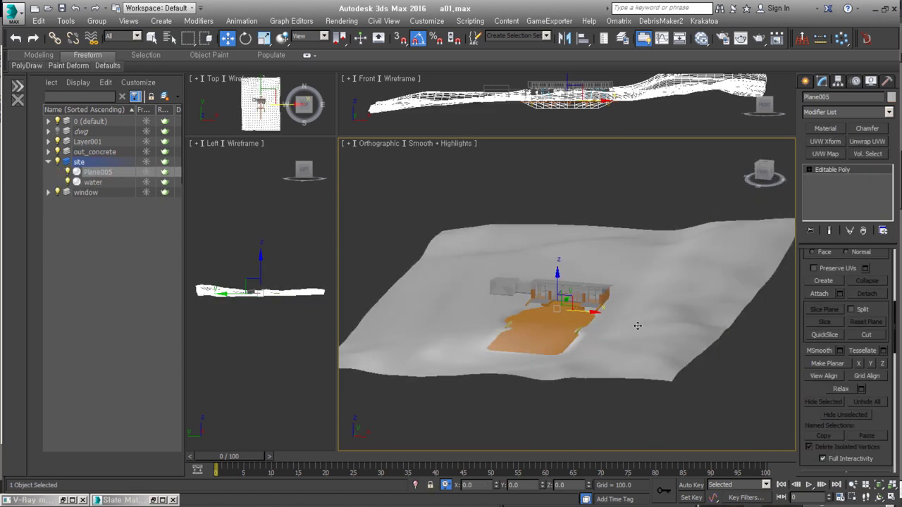
pyautogui.press('F4')
pyautogui.press('t')
pyautogui.press('z')
pyautogui.press('4')
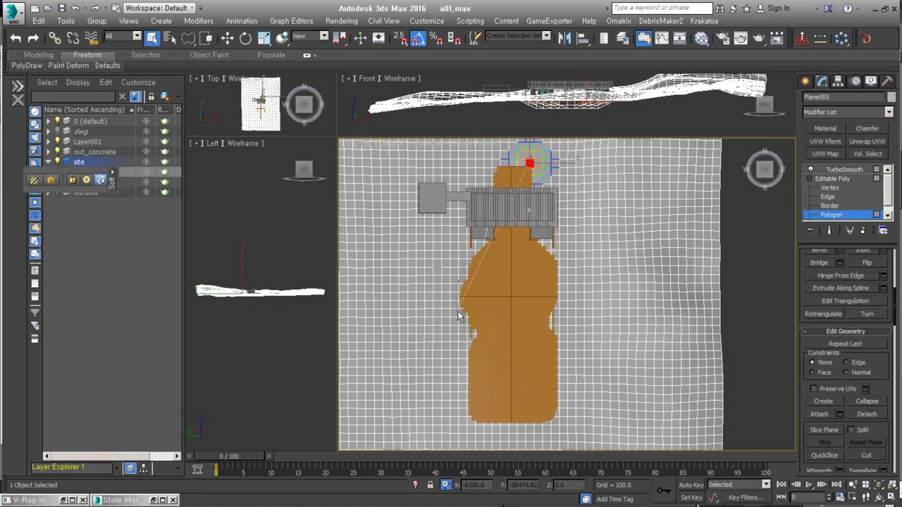
# - Open the Paint Deform Push/Pull brush on Plane005's base Editable Poly
pyautogui.click(819, 301)
pyautogui.keyDown('alt'); pyautogui.moveTo(564, 296); pyautogui.dragTo(621, 268, button='middle'); pyautogui.keyUp('alt')
pyautogui.click(844, 170)
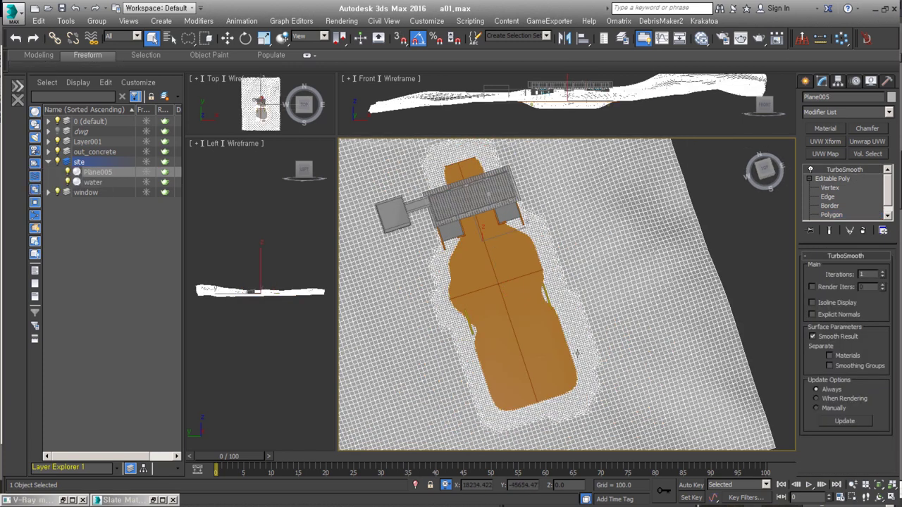
pyautogui.scroll(3, 621, 261)
pyautogui.scroll(3, 622, 261)
pyautogui.click(864, 178)
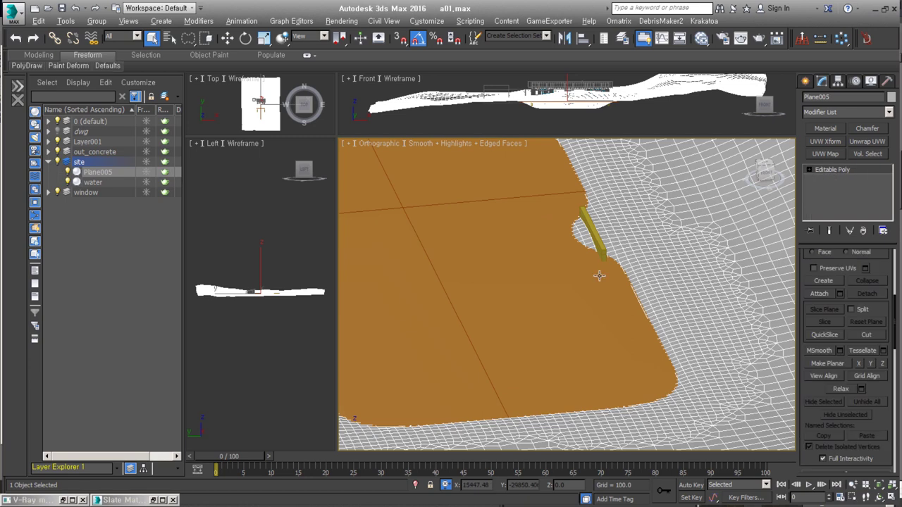
pyautogui.keyDown('alt'); pyautogui.moveTo(598, 275); pyautogui.dragTo(620, 261, button='middle'); pyautogui.keyUp('alt')
pyautogui.click(77, 66)
# - Set the brush size to 100 and push up a mound beside the wall
pyautogui.write('00')
pyautogui.press('Return')
pyautogui.scroll(3, 626, 262)
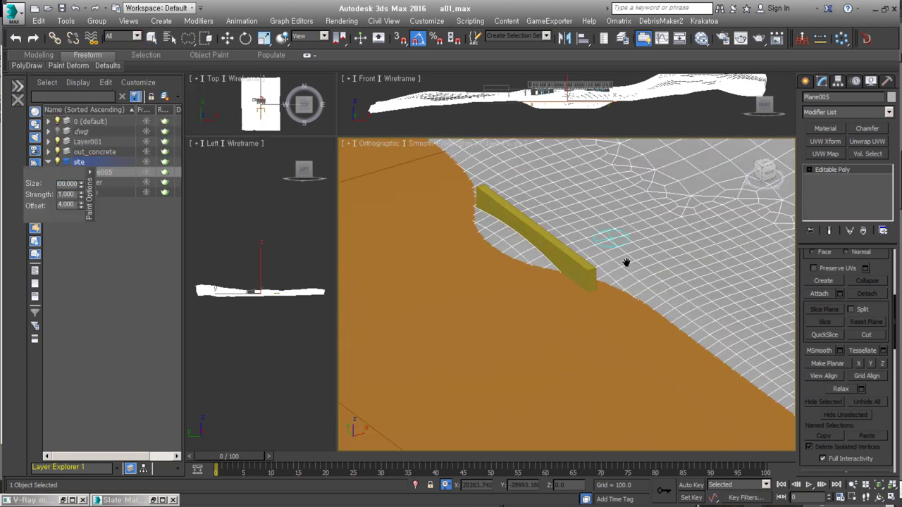
pyautogui.keyDown('alt'); pyautogui.moveTo(709, 296); pyautogui.dragTo(415, 232, button='middle'); pyautogui.keyUp('alt')
# - Orbit around the wall, shoreline, orange ground and beams to inspect the mounds
pyautogui.keyDown('alt'); pyautogui.moveTo(710, 299); pyautogui.dragTo(622, 227, button='middle'); pyautogui.keyUp('alt')
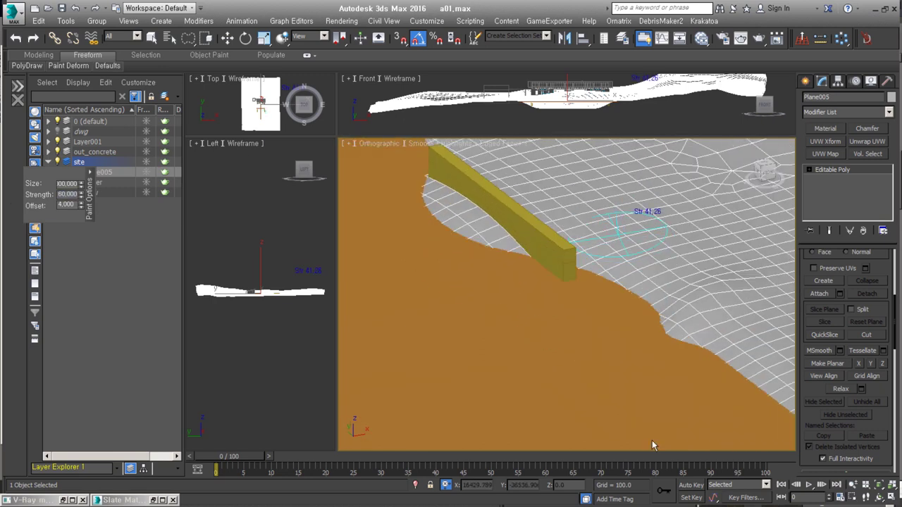
pyautogui.moveTo(484, 243); pyautogui.dragTo(627, 360, button='middle')
pyautogui.moveTo(450, 274)
pyautogui.keyDown('alt'); pyautogui.mouseDown(button='middle')
pyautogui.moveTo(644, 346)
pyautogui.moveTo(578, 403)
pyautogui.moveTo(614, 337)
pyautogui.moveTo(610, 219)
pyautogui.moveTo(625, 268)
pyautogui.moveTo(604, 338)
pyautogui.moveTo(632, 232)
pyautogui.moveTo(571, 331)
pyautogui.moveTo(604, 265)
pyautogui.moveTo(605, 326)
pyautogui.moveTo(468, 331)
pyautogui.mouseUp(button='middle'); pyautogui.keyUp('alt')
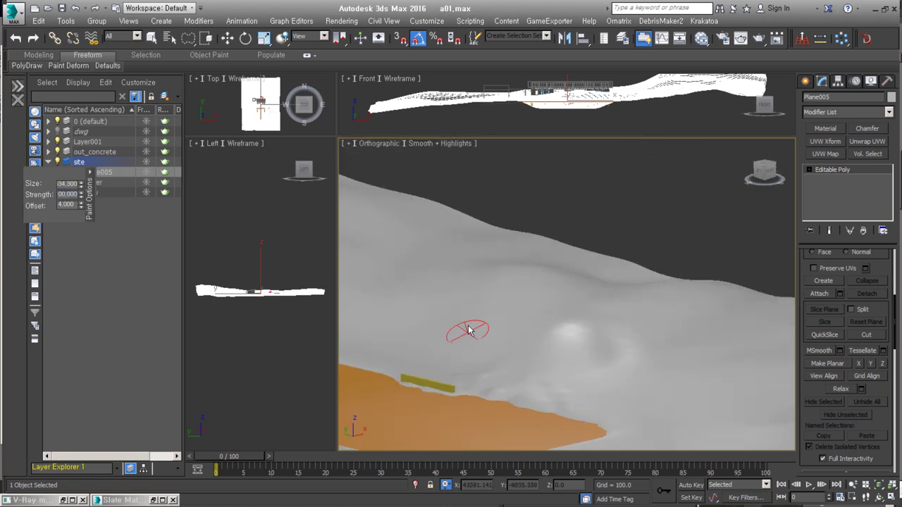
pyautogui.moveTo(432, 304)
pyautogui.keyDown('alt'); pyautogui.mouseDown(button='middle')
pyautogui.moveTo(618, 296)
pyautogui.moveTo(53, 209)
pyautogui.mouseUp(button='middle'); pyautogui.keyUp('alt')
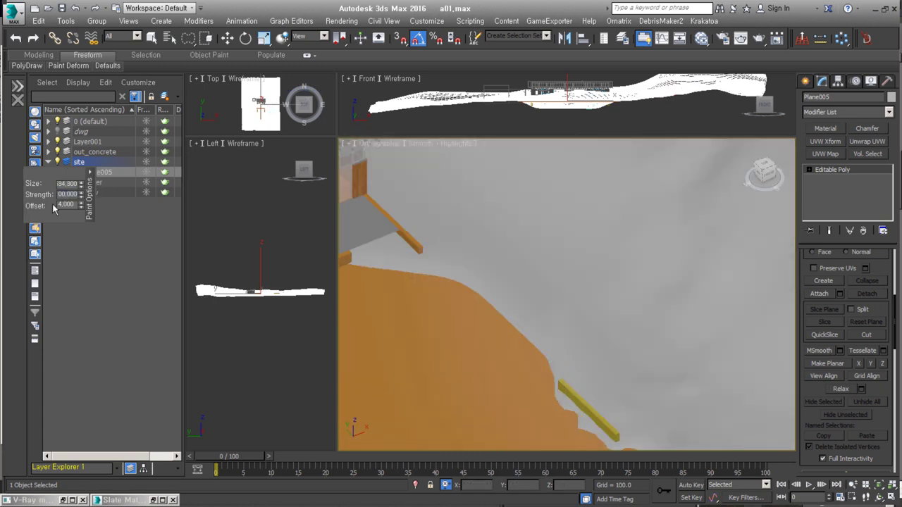
pyautogui.moveTo(432, 303)
pyautogui.keyDown('alt'); pyautogui.mouseDown(button='middle')
pyautogui.moveTo(478, 341)
pyautogui.moveTo(397, 265)
pyautogui.moveTo(663, 245)
pyautogui.mouseUp(button='middle'); pyautogui.keyUp('alt')
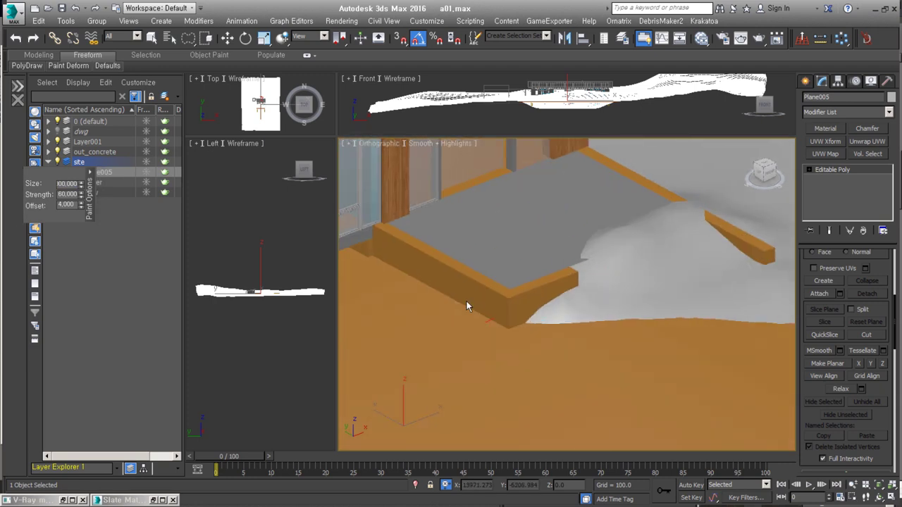
# - Orbit around the site to inspect the snowy terrain, mounds and peak
pyautogui.moveTo(493, 301)
pyautogui.keyDown('alt'); pyautogui.mouseDown(button='middle')
pyautogui.moveTo(417, 298)
pyautogui.moveTo(403, 363)
pyautogui.moveTo(558, 384)
pyautogui.moveTo(646, 368)
pyautogui.moveTo(524, 302)
pyautogui.moveTo(566, 287)
pyautogui.mouseUp(button='middle'); pyautogui.keyUp('alt')
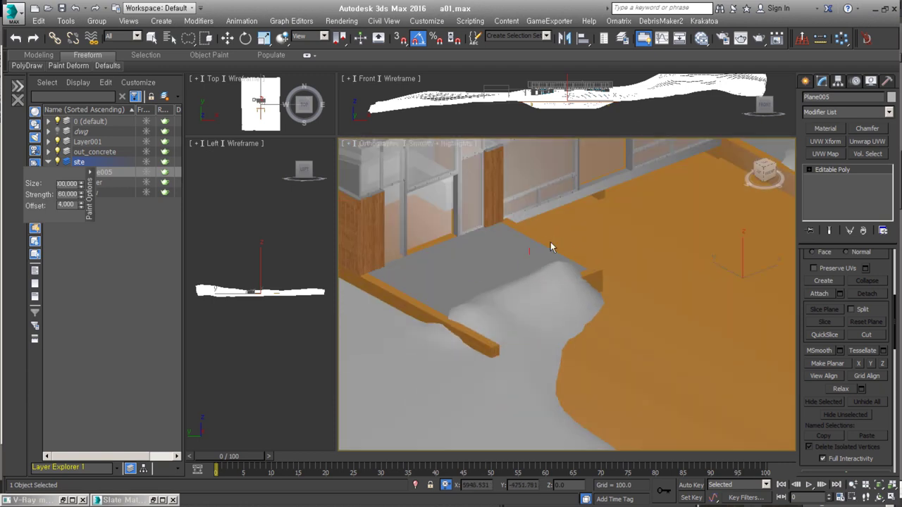
pyautogui.keyDown('alt'); pyautogui.moveTo(579, 268); pyautogui.dragTo(571, 264, button='middle'); pyautogui.keyUp('alt')
pyautogui.moveTo(473, 323)
pyautogui.keyDown('alt'); pyautogui.mouseDown(button='middle')
pyautogui.moveTo(582, 310)
pyautogui.moveTo(447, 255)
pyautogui.moveTo(499, 334)
pyautogui.moveTo(554, 287)
pyautogui.moveTo(634, 261)
pyautogui.mouseUp(button='middle'); pyautogui.keyUp('alt')
pyautogui.moveTo(640, 320)
pyautogui.keyDown('alt'); pyautogui.mouseDown(button='middle')
pyautogui.moveTo(585, 329)
pyautogui.moveTo(600, 358)
pyautogui.moveTo(515, 329)
pyautogui.mouseUp(button='middle'); pyautogui.keyUp('alt')
pyautogui.scroll(-5, 524, 288)
pyautogui.scroll(5, 524, 288)
pyautogui.keyDown('alt'); pyautogui.moveTo(524, 288); pyautogui.dragTo(443, 392, button='middle'); pyautogui.keyUp('alt')
pyautogui.scroll(-5, 655, 282)
pyautogui.keyDown('alt'); pyautogui.moveTo(655, 283); pyautogui.dragTo(638, 286, button='middle'); pyautogui.keyUp('alt')
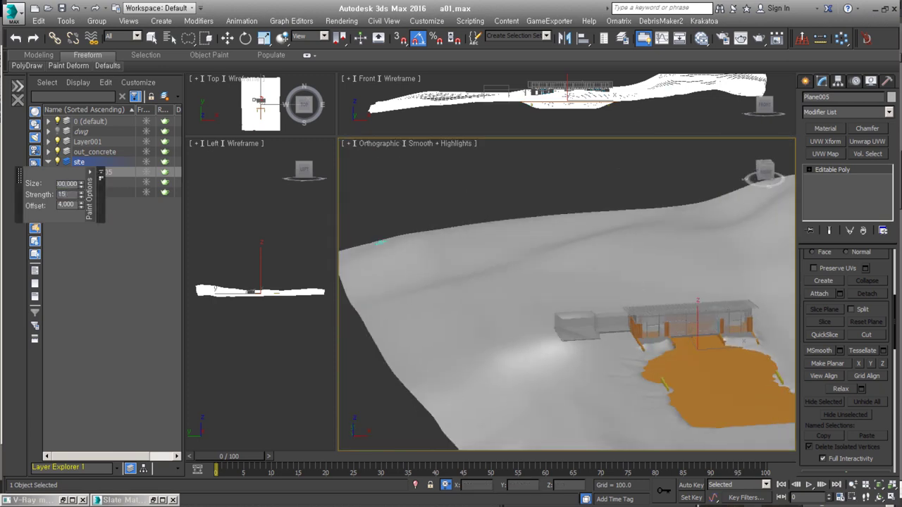
pyautogui.keyDown('alt'); pyautogui.moveTo(379, 243); pyautogui.dragTo(448, 256, button='middle'); pyautogui.keyUp('alt')
pyautogui.moveTo(564, 289)
pyautogui.keyDown('alt'); pyautogui.mouseDown(button='middle')
pyautogui.moveTo(594, 296)
pyautogui.moveTo(553, 303)
pyautogui.mouseUp(button='middle'); pyautogui.keyUp('alt')
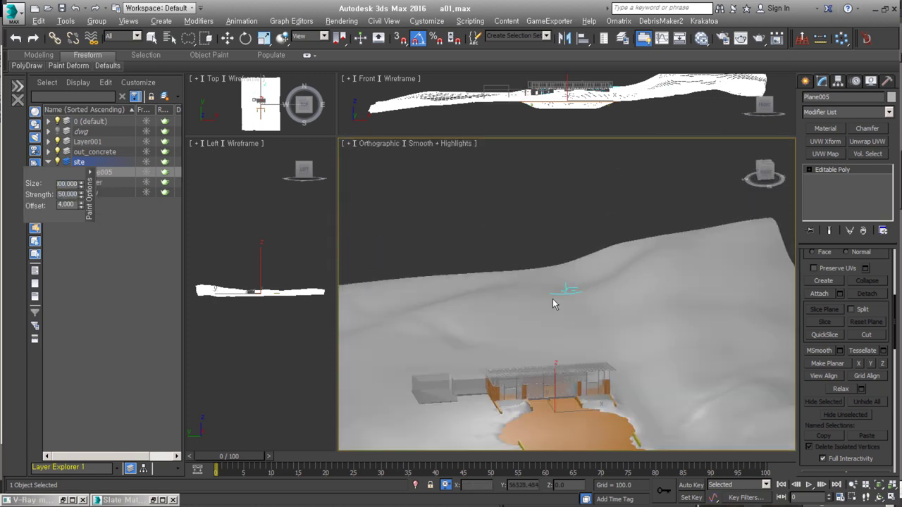
pyautogui.moveTo(642, 307)
pyautogui.keyDown('alt'); pyautogui.mouseDown(button='middle')
pyautogui.moveTo(644, 251)
pyautogui.moveTo(567, 285)
pyautogui.moveTo(612, 262)
pyautogui.moveTo(506, 216)
pyautogui.moveTo(565, 309)
pyautogui.moveTo(789, 339)
pyautogui.mouseUp(button='middle'); pyautogui.keyUp('alt')
# - Add smoothing to the terrain and soften the slope near the beam with a strength-30 brush
pyautogui.press('w')
pyautogui.scroll(5, 635, 323)
pyautogui.click(113, 92)
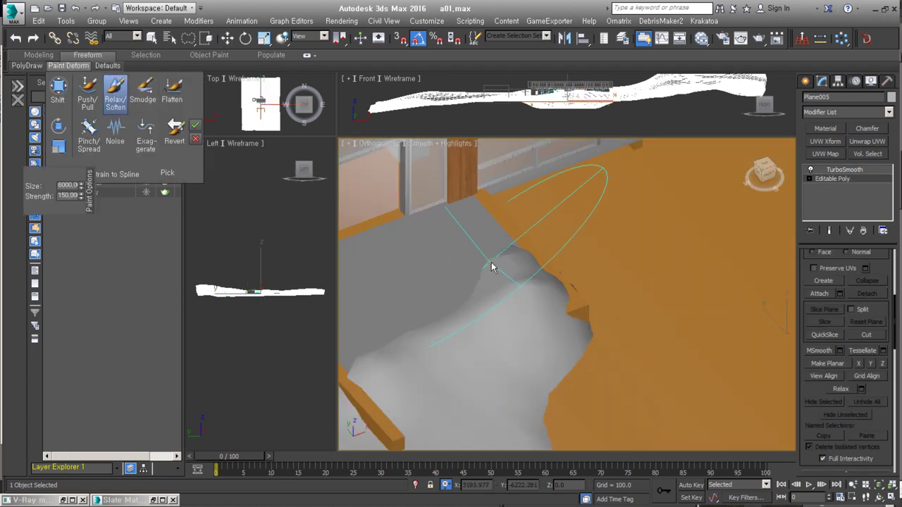
pyautogui.write('30')
pyautogui.press('Return')
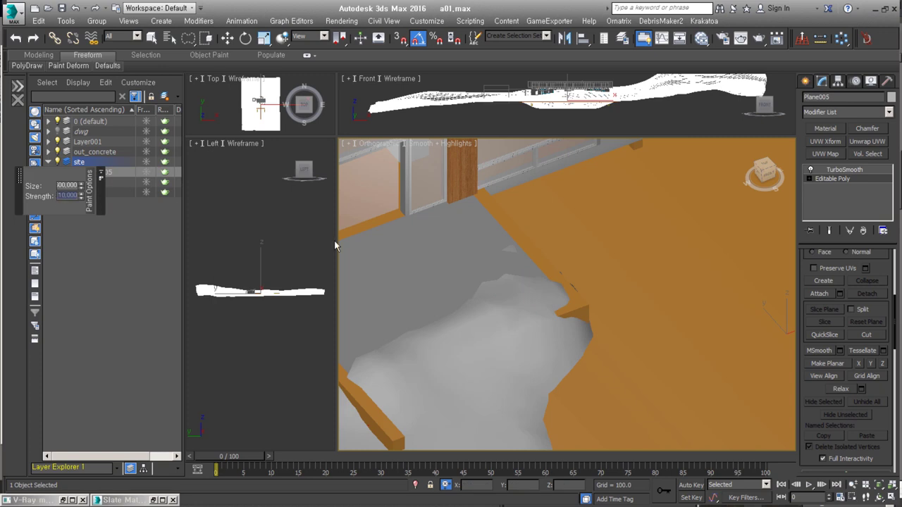
pyautogui.keyDown('alt'); pyautogui.moveTo(510, 305); pyautogui.dragTo(513, 309, button='middle'); pyautogui.keyUp('alt')
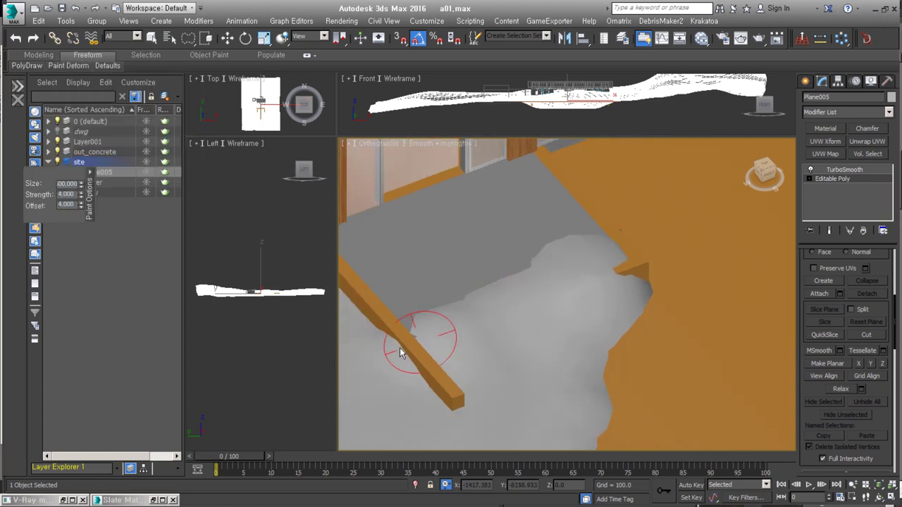
pyautogui.keyDown('alt'); pyautogui.moveTo(400, 352); pyautogui.dragTo(352, 416, button='middle'); pyautogui.keyUp('alt')
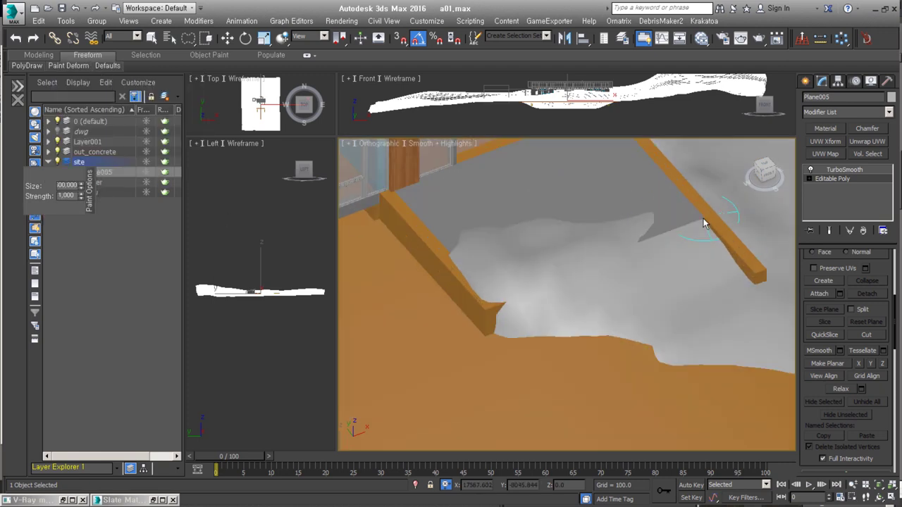
pyautogui.moveTo(522, 289); pyautogui.dragTo(561, 260)
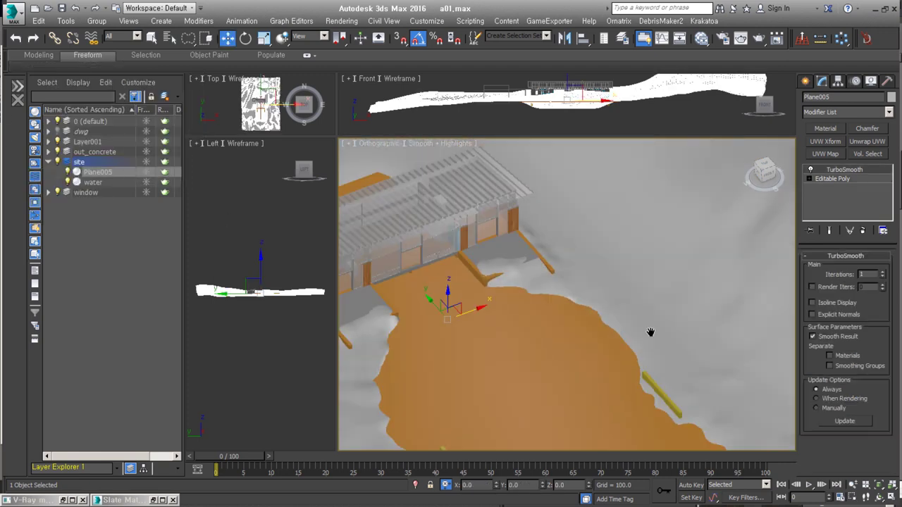
# - Wire a Smoke noise map into the terrain's Displace map slot at strength 500
pyautogui.click(701, 41)
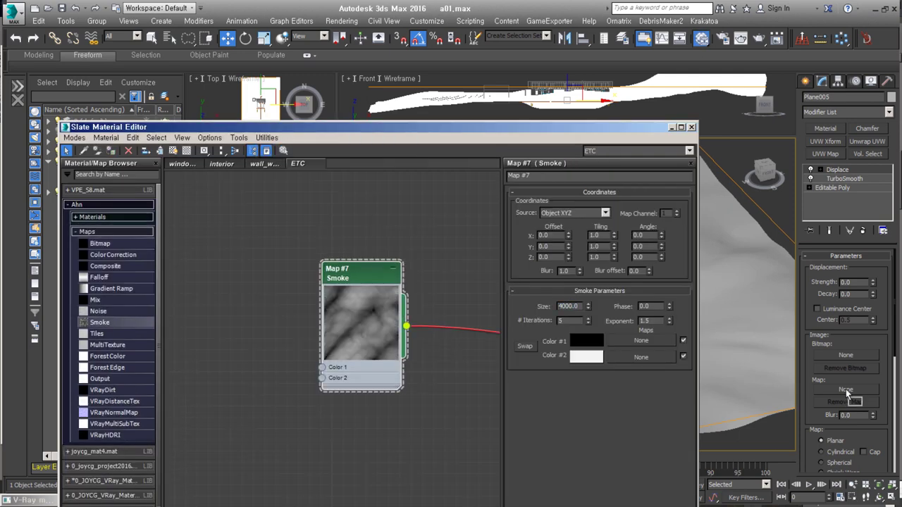
pyautogui.moveTo(406, 327); pyautogui.dragTo(846, 389)
pyautogui.click(671, 127)
pyautogui.write('500')
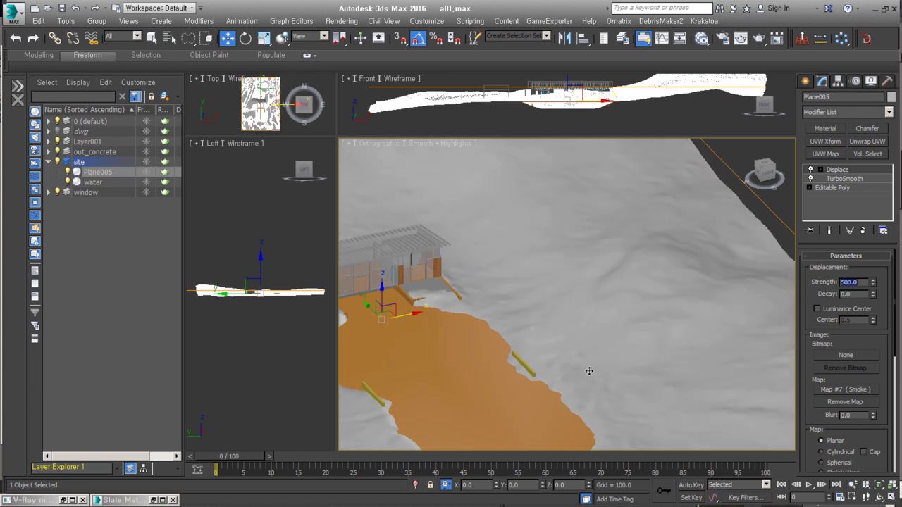
pyautogui.click(701, 41)
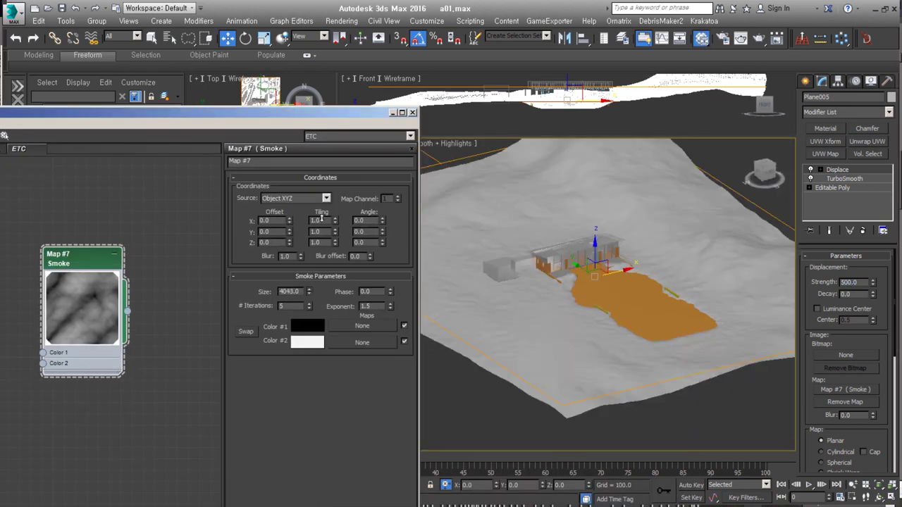
pyautogui.scroll(3, 525, 325)
pyautogui.scroll(2, 564, 359)
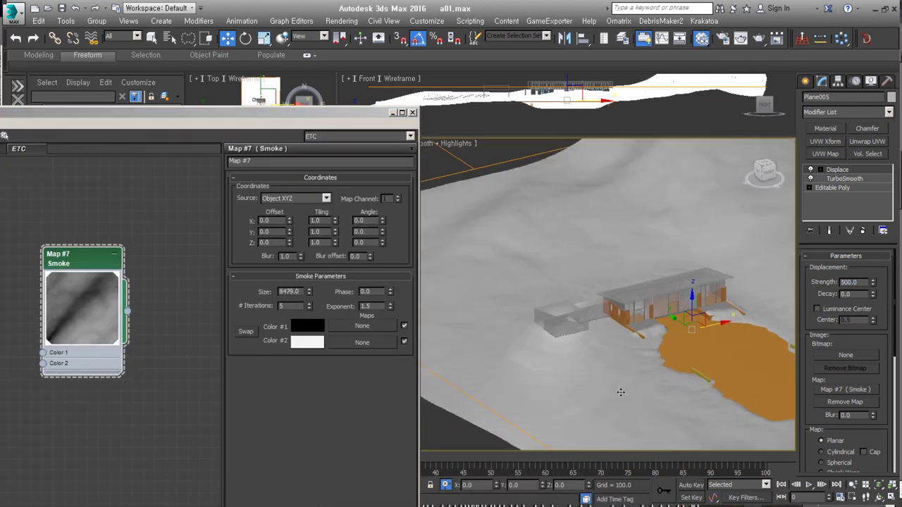
pyautogui.scroll(2, 613, 388)
pyautogui.click(846, 112)
pyautogui.press('Escape')
# - Copy the Smoke map as Map #8 for the second Displace and check TurboSmooth
pyautogui.keyDown('shift'); pyautogui.moveTo(106, 310); pyautogui.dragTo(128, 424); pyautogui.keyUp('shift')
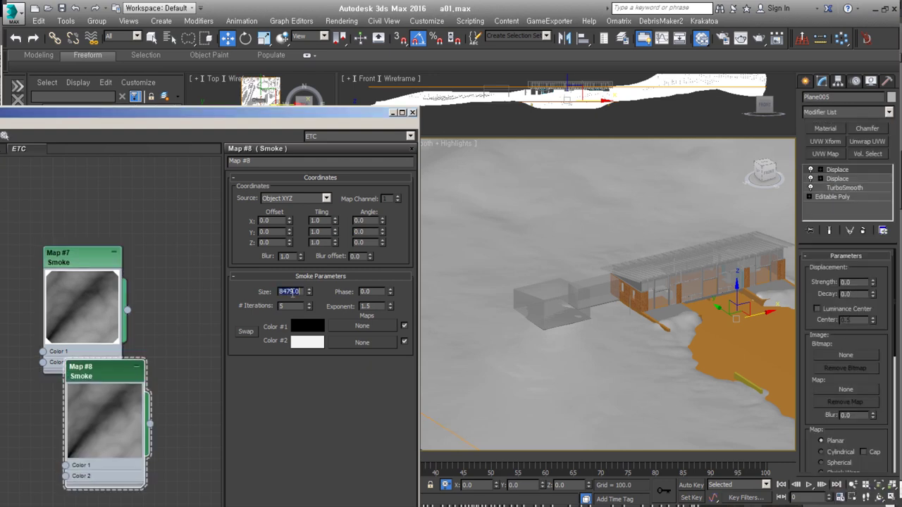
pyautogui.scroll(2, 606, 330)
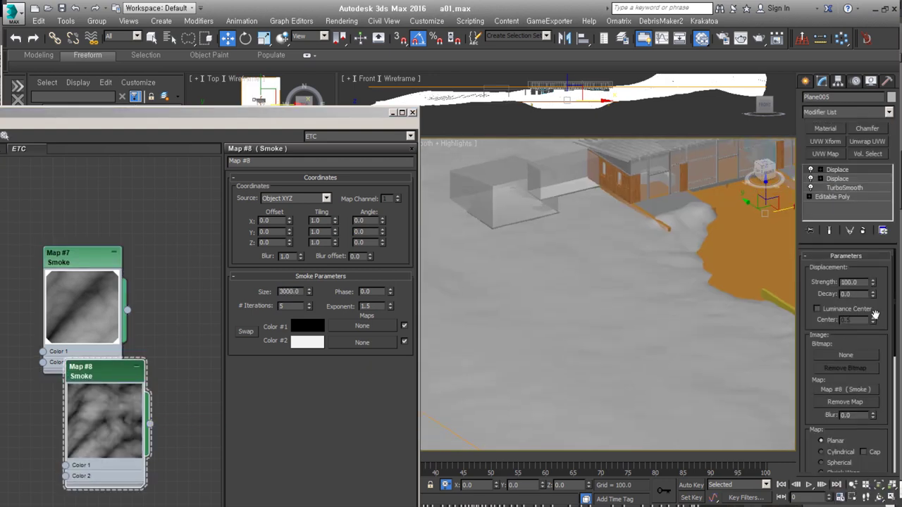
pyautogui.moveTo(536, 366)
pyautogui.keyDown('alt'); pyautogui.mouseDown(button='middle')
pyautogui.moveTo(696, 381)
pyautogui.moveTo(684, 376)
pyautogui.mouseUp(button='middle'); pyautogui.keyUp('alt')
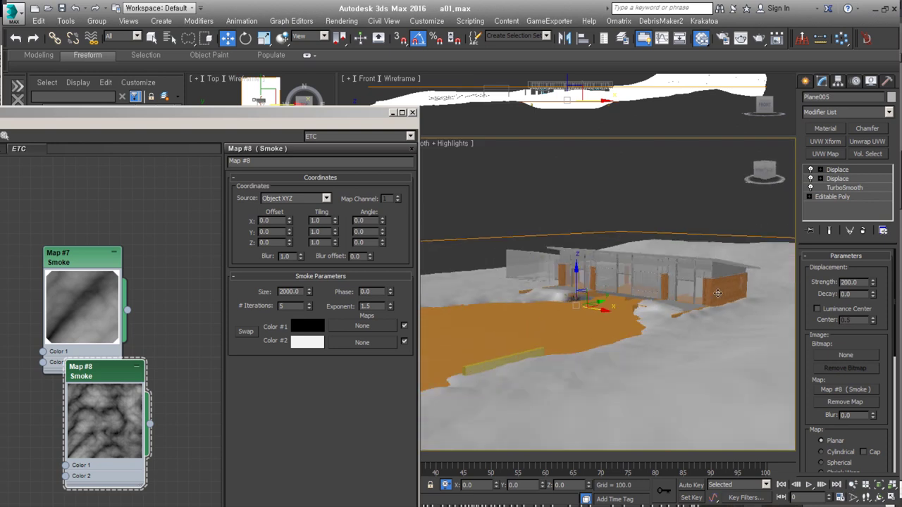
pyautogui.click(845, 188)
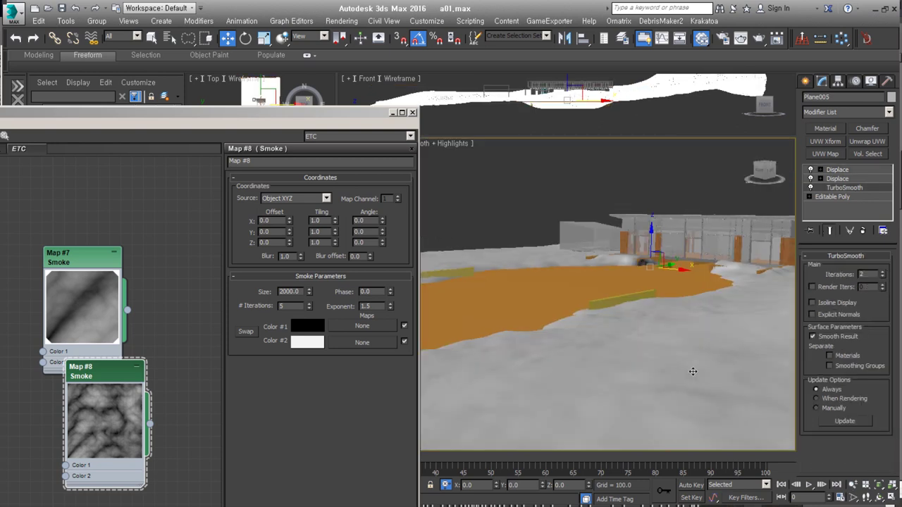
pyautogui.click(844, 171)
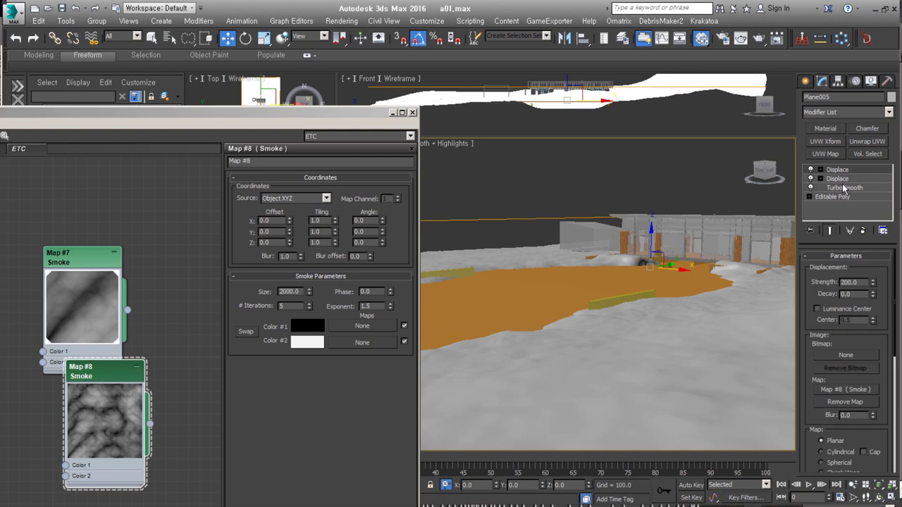
# - Deselect the terrain and orbit close to the house to view the finer bumps
pyautogui.keyDown('alt'); pyautogui.moveTo(783, 296); pyautogui.dragTo(734, 312, button='middle'); pyautogui.keyUp('alt')
pyautogui.rightClick(596, 289)
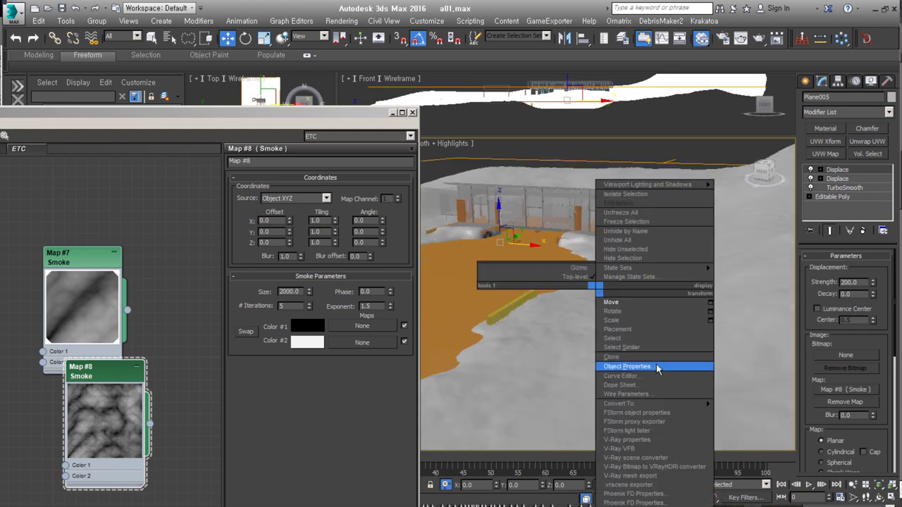
pyautogui.keyDown('alt'); pyautogui.moveTo(657, 368); pyautogui.dragTo(600, 282, button='middle'); pyautogui.keyUp('alt')
pyautogui.click(569, 256)
pyautogui.keyDown('alt'); pyautogui.moveTo(569, 256); pyautogui.dragTo(536, 268, button='middle'); pyautogui.keyUp('alt')
pyautogui.scroll(5, 498, 306)
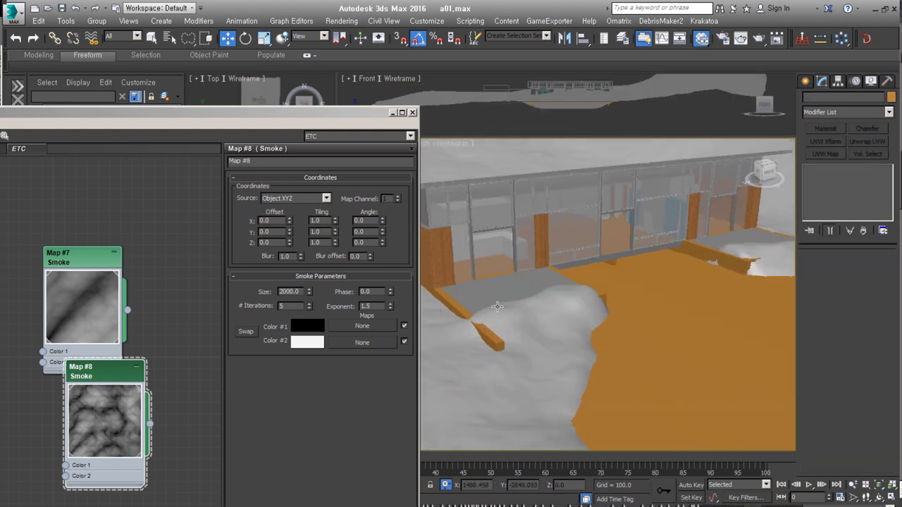